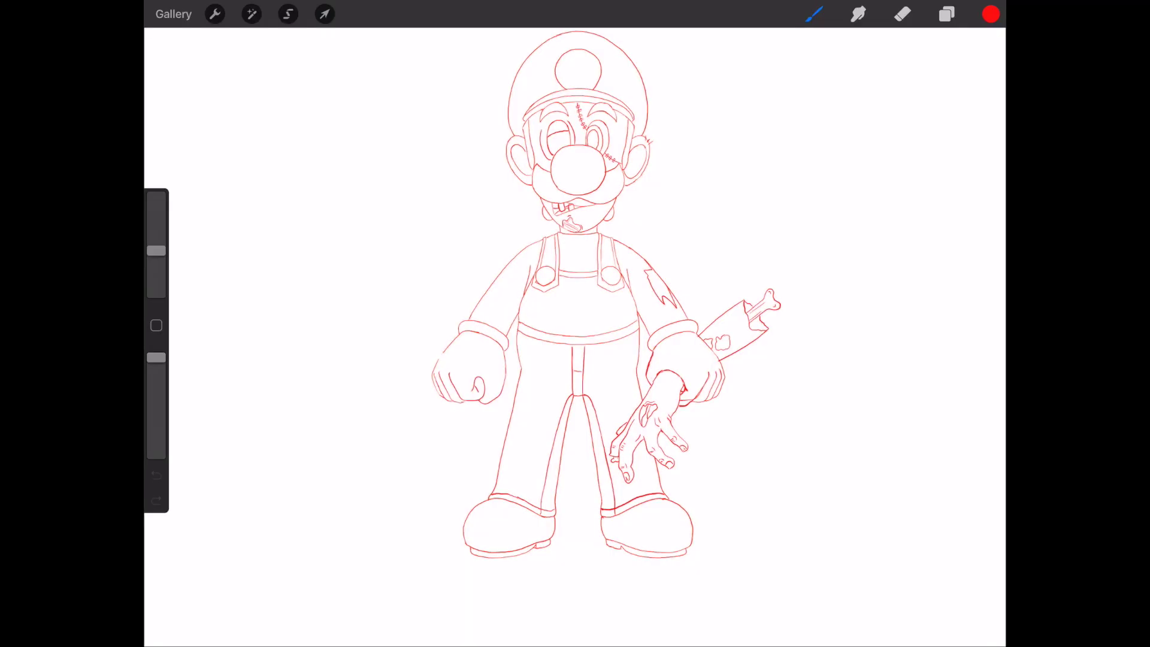
Zoom in on the torso of the red zombie Luigi sketch
scroll(570, 305, "up", 5)
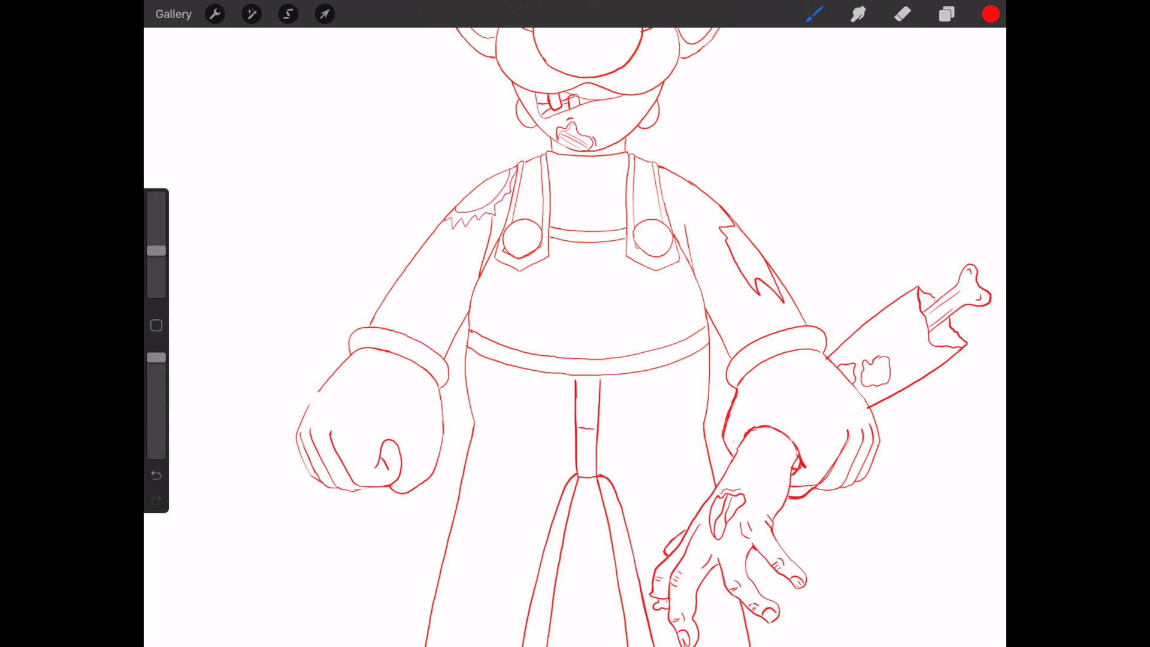
Lasso the left fist on the sketch's Layer 2 and delete it
left_click(289, 14)
left_click_drag(408, 314, 459, 474)
left_click(947, 14)
left_click(881, 172)
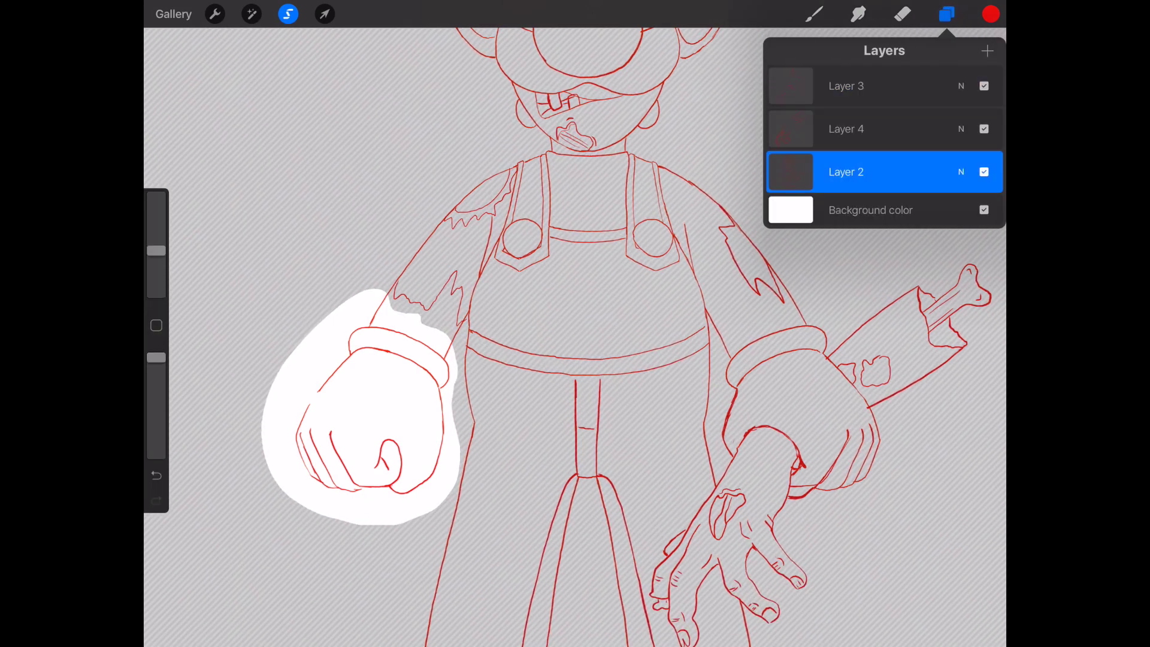
key("BackSpace")
Draw a long dangling finger below the torn sleeve and drips under the hand's fingers
left_click(814, 14)
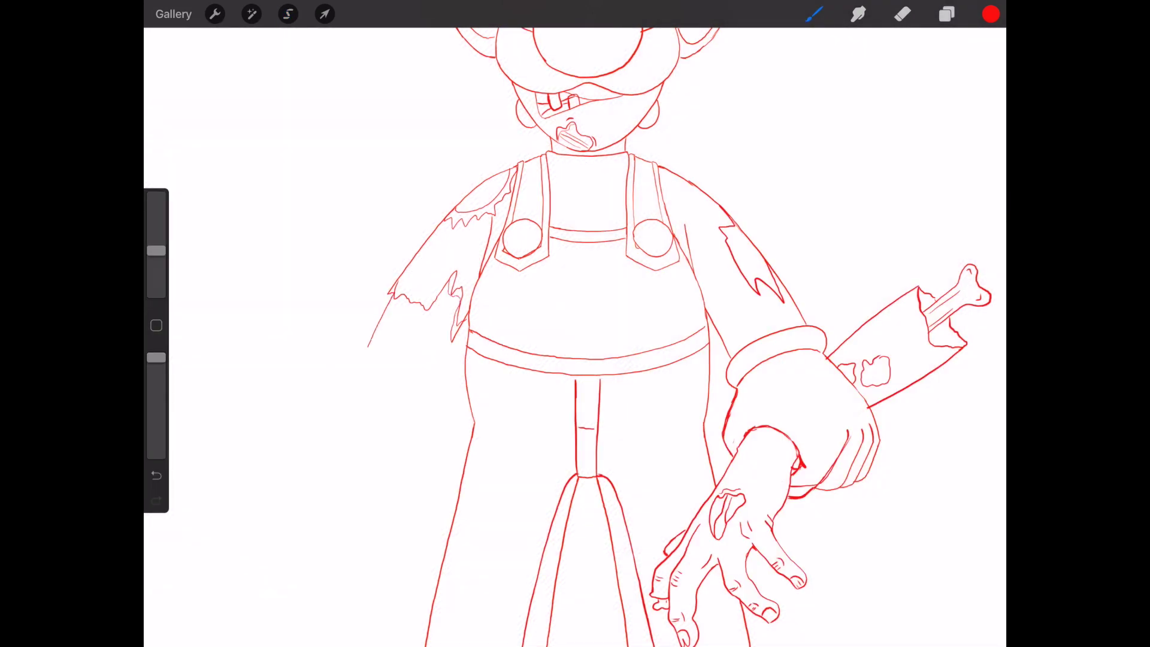
key("ctrl+z")
key("ctrl+z")
key("ctrl+z")
left_click_drag(397, 367, 414, 367)
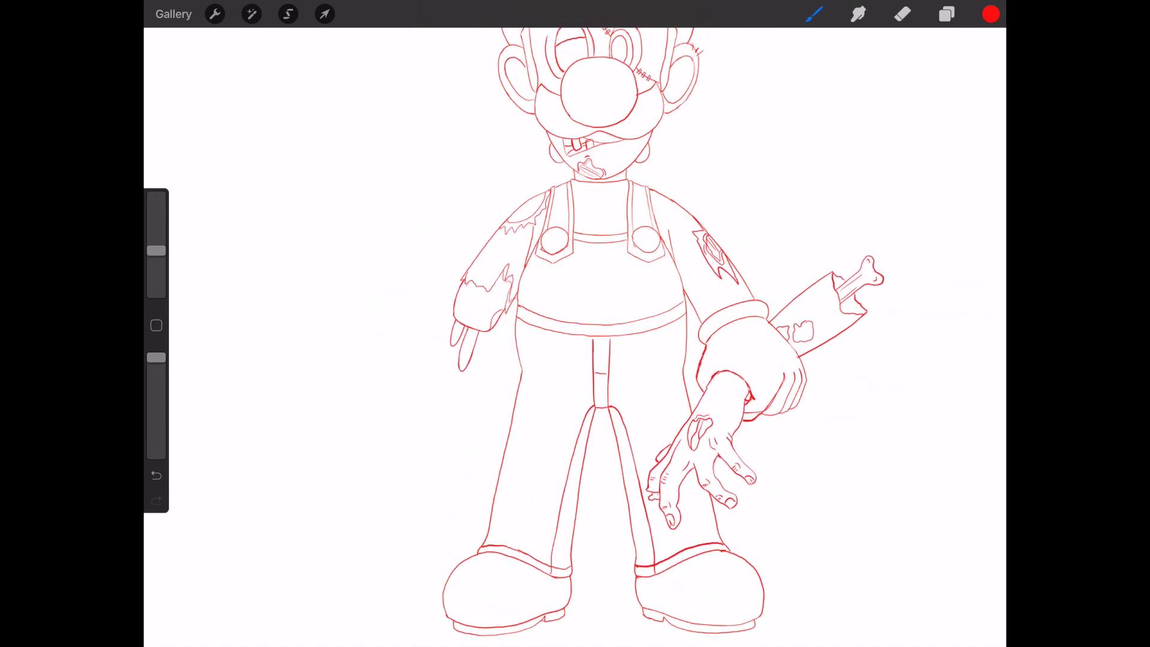
left_click_drag(596, 362, 612, 443)
left_click_drag(636, 386, 642, 572)
left_click_drag(580, 387, 600, 484)
left_click_drag(611, 451, 608, 591)
Add a rotten blotch on the shoe, more hand drips and a hatched left-trouser patch
left_click_drag(743, 509, 802, 560)
left_click_drag(746, 401, 756, 467)
left_click_drag(758, 150, 761, 237)
mouse_move(392, 411)
left_mouse_down()
mouse_move(374, 482)
mouse_move(384, 474)
left_mouse_up()
left_click_drag(410, 466, 409, 467)
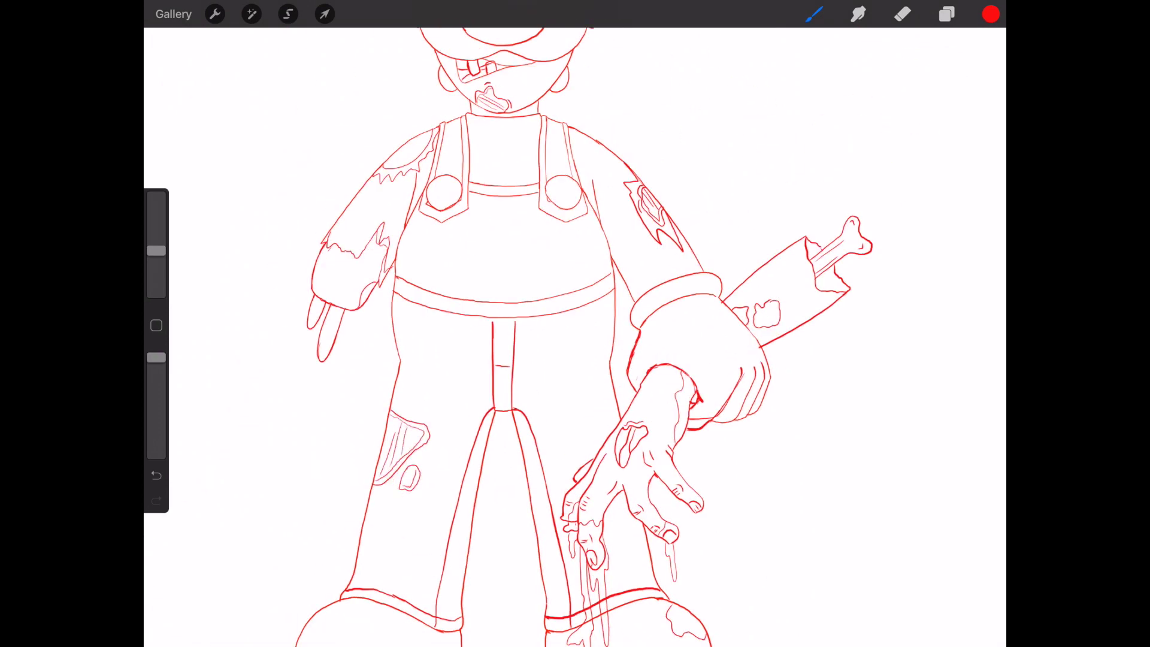
scroll(584, 336, "down", 3)
left_click(947, 14)
left_click(839, 85)
left_click(991, 14)
Ink the left ear, left side of face and cap, left eye and eyebrow, and brim
scroll(539, 335, "up", 5)
left_click_drag(400, 365, 388, 418)
left_click_drag(393, 322, 413, 443)
left_click_drag(437, 70, 364, 312)
left_click_drag(409, 265, 422, 407)
left_click_drag(466, 414, 446, 490)
left_click_drag(520, 343, 467, 369)
left_click_drag(513, 274, 532, 342)
left_click_drag(437, 277, 514, 262)
left_click_drag(458, 319, 513, 302)
left_click_drag(390, 277, 437, 235)
Ink the rest of the cap brim, the right side of the face and the right eyebrow
scroll(539, 270, "up", 5)
left_click_drag(311, 263, 908, 208)
scroll(575, 336, "down", 5)
left_click_drag(659, 146, 842, 266)
left_click_drag(749, 227, 843, 282)
left_click_drag(845, 303, 797, 506)
left_click_drag(819, 279, 792, 500)
left_click_drag(521, 207, 676, 204)
left_click_drag(638, 265, 767, 287)
Ink the forehead stitches, right eye rings, cheek stitches and right ear
scroll(575, 336, "up", 5)
mouse_move(560, 129)
left_mouse_down()
mouse_move(602, 180)
mouse_move(647, 344)
left_mouse_up()
mouse_move(701, 269)
left_mouse_down()
mouse_move(641, 476)
mouse_move(782, 566)
left_mouse_up()
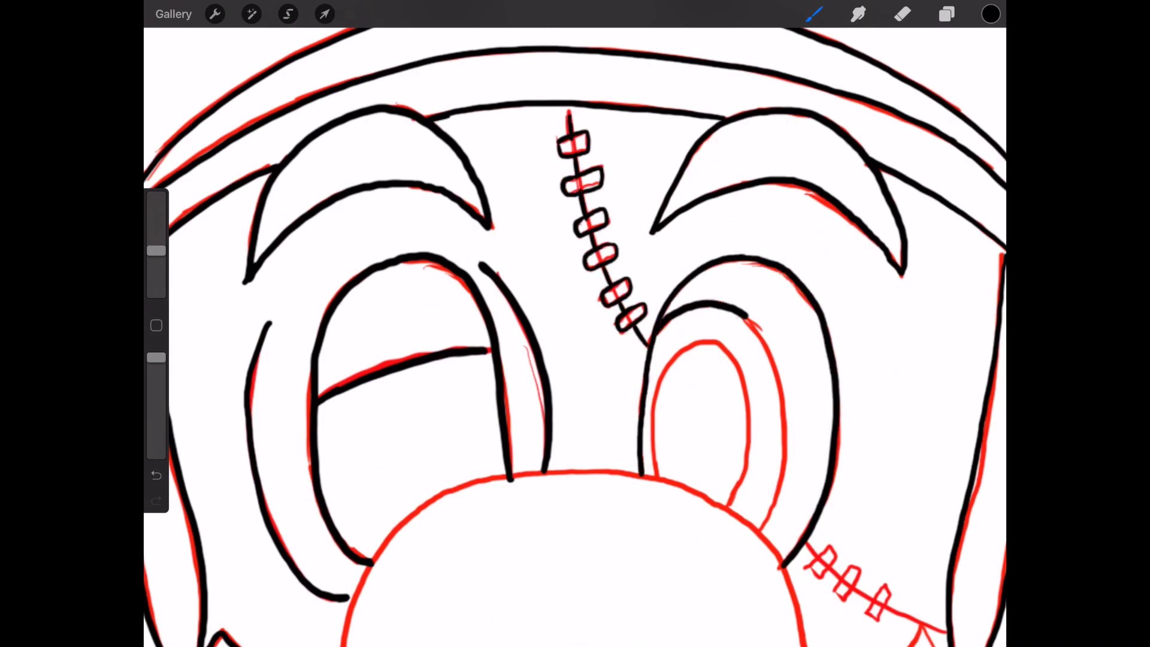
left_click_drag(659, 326, 758, 509)
scroll(575, 336, "down", 5)
mouse_move(605, 360)
left_mouse_down()
mouse_move(671, 413)
mouse_move(722, 429)
left_mouse_up()
mouse_move(785, 335)
left_mouse_down()
mouse_move(899, 329)
mouse_move(772, 528)
left_mouse_up()
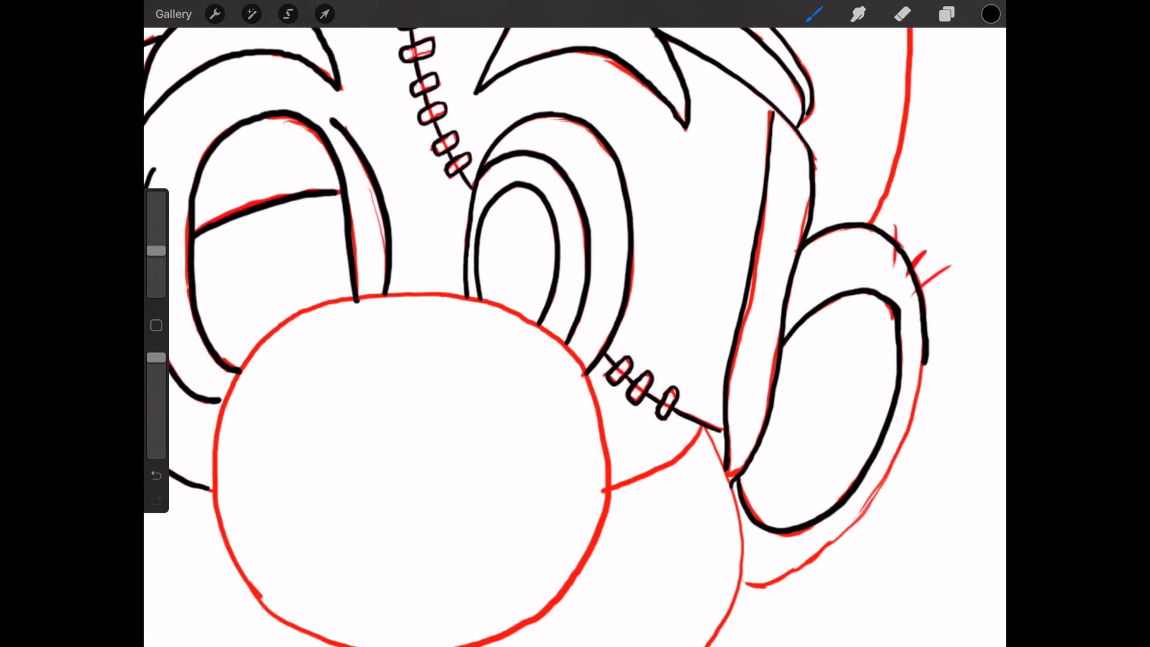
left_click_drag(925, 264, 743, 527)
scroll(575, 335, "down", 5)
Ink the ball and top outline of the cap, the moustache and the nose
left_click_drag(455, 102, 546, 270)
scroll(576, 336, "down", 2)
mouse_move(402, 147)
left_mouse_down()
mouse_move(530, 124)
mouse_move(725, 320)
left_mouse_up()
scroll(575, 336, "down", 5)
scroll(575, 335, "up", 5)
mouse_move(596, 282)
left_mouse_down()
mouse_move(665, 314)
mouse_move(356, 381)
left_mouse_up()
mouse_move(414, 341)
left_mouse_down()
mouse_move(575, 210)
mouse_move(446, 368)
left_mouse_up()
left_click_drag(449, 366, 411, 341)
Ink the mouth with teeth, tongue, lips and drool, plus the cheeks and chin
left_click_drag(360, 414, 393, 464)
left_click_drag(395, 399, 479, 447)
mouse_move(560, 404)
left_mouse_down()
mouse_move(449, 400)
mouse_move(444, 431)
mouse_move(488, 452)
left_mouse_up()
scroll(575, 335, "up", 5)
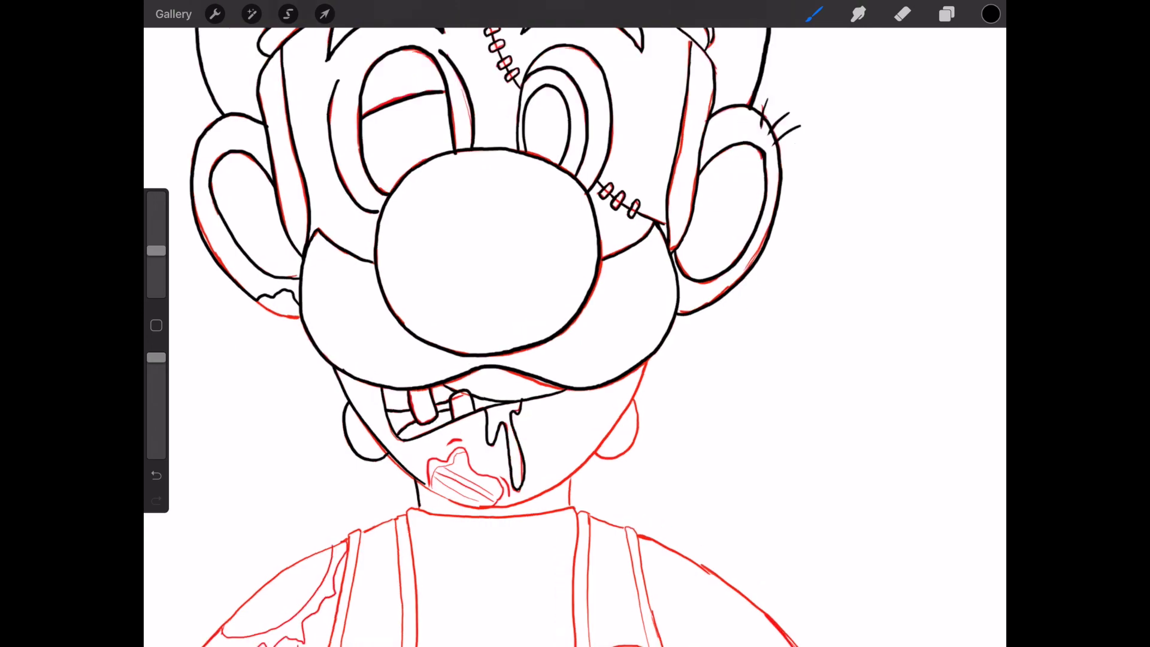
left_click_drag(635, 343, 367, 443)
left_click_drag(407, 342, 468, 438)
left_click_drag(360, 389, 456, 431)
left_click_drag(381, 342, 407, 333)
left_click_drag(689, 275, 623, 366)
Ink the torn shoulder, sleeve, left overall strap with its button, and the neck
scroll(575, 336, "down", 5)
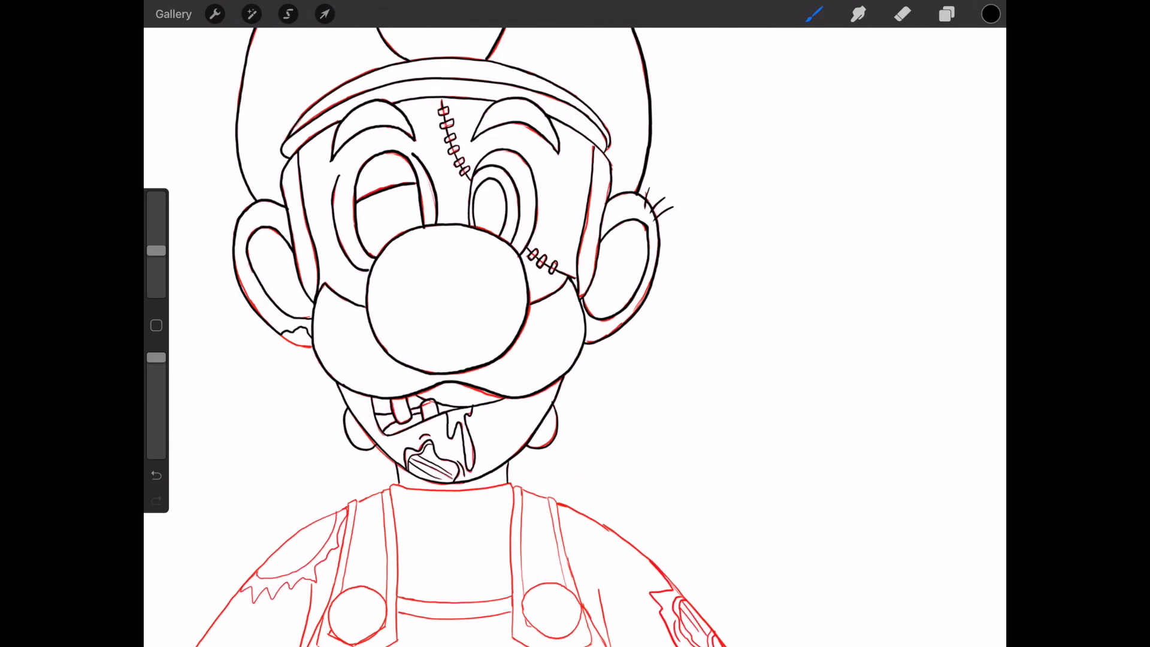
scroll(575, 335, "up", 5)
left_click_drag(390, 198, 240, 312)
left_click_drag(380, 324, 318, 447)
left_click_drag(420, 183, 378, 327)
mouse_move(408, 179)
left_mouse_down()
mouse_move(470, 163)
mouse_move(461, 375)
left_mouse_up()
left_click_drag(473, 165, 479, 396)
left_click_drag(360, 359, 411, 432)
left_click_drag(374, 380, 461, 374)
left_click_drag(423, 312, 413, 398)
mouse_move(473, 159)
left_mouse_down()
mouse_move(659, 251)
mouse_move(656, 392)
left_mouse_up()
left_click_drag(318, 447, 294, 560)
Ink the torn sleeve with dangling fingers, the body side, left leg, knee patch and centre seam
scroll(575, 335, "down", 3)
mouse_move(384, 306)
left_mouse_down()
mouse_move(262, 344)
mouse_move(335, 473)
left_mouse_up()
left_click_drag(267, 344, 242, 509)
left_click_drag(278, 464, 258, 573)
scroll(575, 336, "down", 5)
left_click_drag(344, 251, 258, 581)
left_click_drag(327, 317, 306, 423)
left_click_drag(336, 338, 323, 408)
left_click_drag(491, 190, 434, 626)
Ink the left leg's inner edge, trouser cuff, and the left boot with sole and cuff
scroll(575, 336, "down", 5)
mouse_move(570, 35)
left_mouse_down()
mouse_move(460, 445)
mouse_move(205, 539)
left_mouse_up()
left_click_drag(509, 454, 493, 530)
mouse_move(208, 545)
left_mouse_down()
mouse_move(254, 568)
mouse_move(493, 533)
mouse_move(336, 592)
mouse_move(428, 560)
left_mouse_up()
left_click_drag(291, 374, 511, 427)
scroll(575, 336, "up", 2)
left_click_drag(530, 111, 582, 443)
Ink the right leg's inner edges and the dripping hand's fingers and thumb
left_click_drag(623, 215, 749, 42)
left_click_drag(629, 225, 605, 294)
left_click_drag(671, 174, 635, 351)
left_click_drag(695, 231, 614, 333)
scroll(575, 335, "up", 3)
left_click_drag(593, 395, 590, 530)
left_click_drag(632, 296, 602, 581)
left_click_drag(647, 189, 659, 548)
left_click_drag(779, 197, 770, 282)
Ink the remaining fingers, drips, the gash on the hand and the fingernails
scroll(575, 336, "down", 3)
left_click_drag(572, 180, 653, 284)
mouse_move(650, 264)
left_mouse_down()
mouse_move(683, 293)
mouse_move(680, 380)
left_mouse_up()
scroll(575, 335, "up", 3)
left_click_drag(497, 347, 533, 407)
left_click_drag(737, 126, 791, 237)
scroll(576, 336, "down", 1)
left_click_drag(635, 84, 689, 263)
mouse_move(497, 81)
left_mouse_down()
mouse_move(473, 204)
mouse_move(500, 162)
left_mouse_up()
left_click_drag(686, 309, 722, 329)
Ink the trouser and cuff edges, wrist, curled fingers and glove cuff
scroll(575, 335, "down", 2)
left_click_drag(414, 30, 426, 312)
left_click_drag(464, 147, 440, 257)
left_click_drag(498, 211, 578, 280)
left_click_drag(542, 231, 527, 360)
mouse_move(552, 329)
left_mouse_down()
mouse_move(653, 216)
mouse_move(641, 315)
left_mouse_up()
left_click_drag(605, 84, 671, 153)
left_click_drag(695, 210, 665, 308)
Ink the severed arm with its torn end, protruding bone, patches and sleeve cuff
scroll(575, 335, "down", 2)
left_click_drag(572, 266, 707, 163)
left_click_drag(635, 341, 776, 248)
left_click_drag(710, 167, 749, 252)
left_click_drag(716, 204, 815, 180)
left_click_drag(725, 227, 797, 186)
scroll(575, 336, "down", 5)
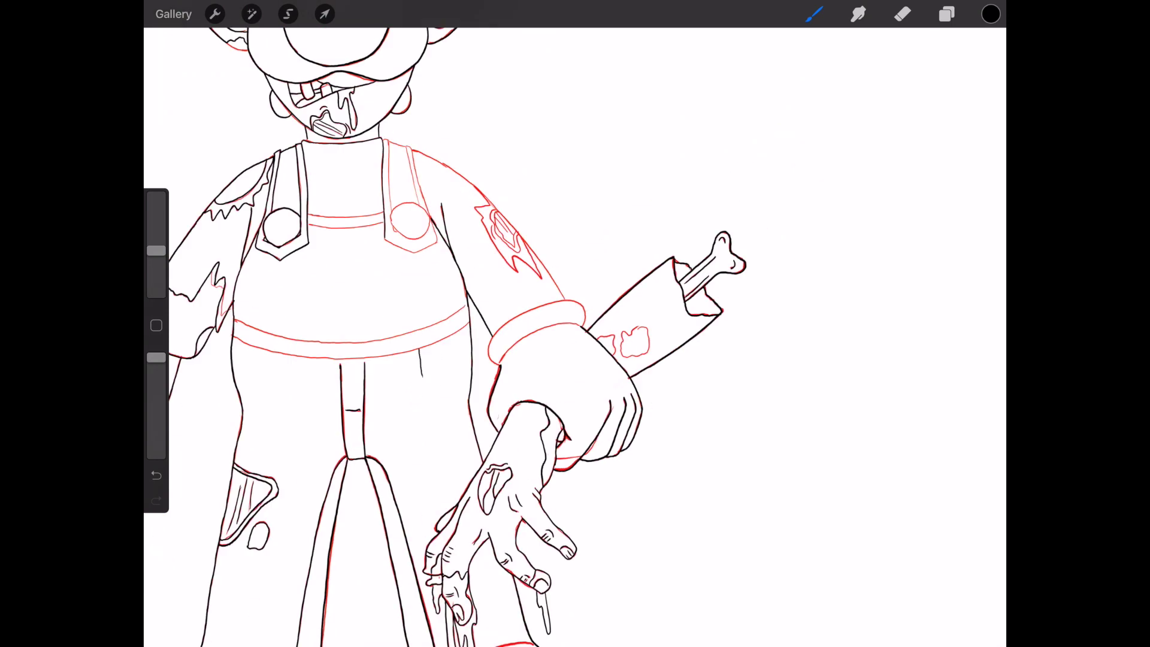
scroll(575, 335, "up", 5)
left_click_drag(599, 221, 659, 287)
left_click_drag(327, 287, 495, 207)
left_click_drag(336, 216, 524, 156)
Ink the right strap, chest pocket, strap button, flame-patched sleeve, chest line and belt
scroll(575, 335, "down", 1)
scroll(576, 336, "up", 3)
left_click_drag(281, 45, 348, 303)
left_click_drag(209, 292, 347, 306)
left_click_drag(229, 30, 234, 264)
left_click_drag(294, 54, 683, 473)
left_click_drag(454, 217, 623, 413)
left_click_drag(496, 228, 564, 326)
scroll(576, 336, "down", 3)
scroll(575, 335, "up", 3)
left_click_drag(377, 231, 560, 234)
scroll(575, 335, "down", 2)
left_click_drag(264, 324, 605, 353)
Ink a drip near the feet and the right boot's outline, sole and toe lines
scroll(575, 335, "down", 3)
left_click_drag(644, 171, 662, 264)
mouse_move(494, 403)
left_mouse_down()
mouse_move(512, 507)
mouse_move(599, 515)
left_mouse_up()
scroll(575, 335, "up", 3)
left_click_drag(390, 420, 509, 395)
left_click_drag(629, 335, 860, 341)
scroll(575, 335, "down", 3)
left_click_drag(627, 483, 839, 494)
left_click_drag(550, 432, 880, 480)
left_click_drag(779, 233, 785, 297)
Draw the NV logo inside the cap emblem
scroll(576, 335, "up", 5)
scroll(575, 336, "down", 3)
scroll(576, 336, "up", 3)
mouse_move(525, 135)
left_mouse_down()
mouse_move(566, 129)
mouse_move(539, 139)
left_mouse_up()
left_click_drag(550, 66, 592, 66)
scroll(575, 335, "down", 1)
scroll(575, 336, "down", 3)
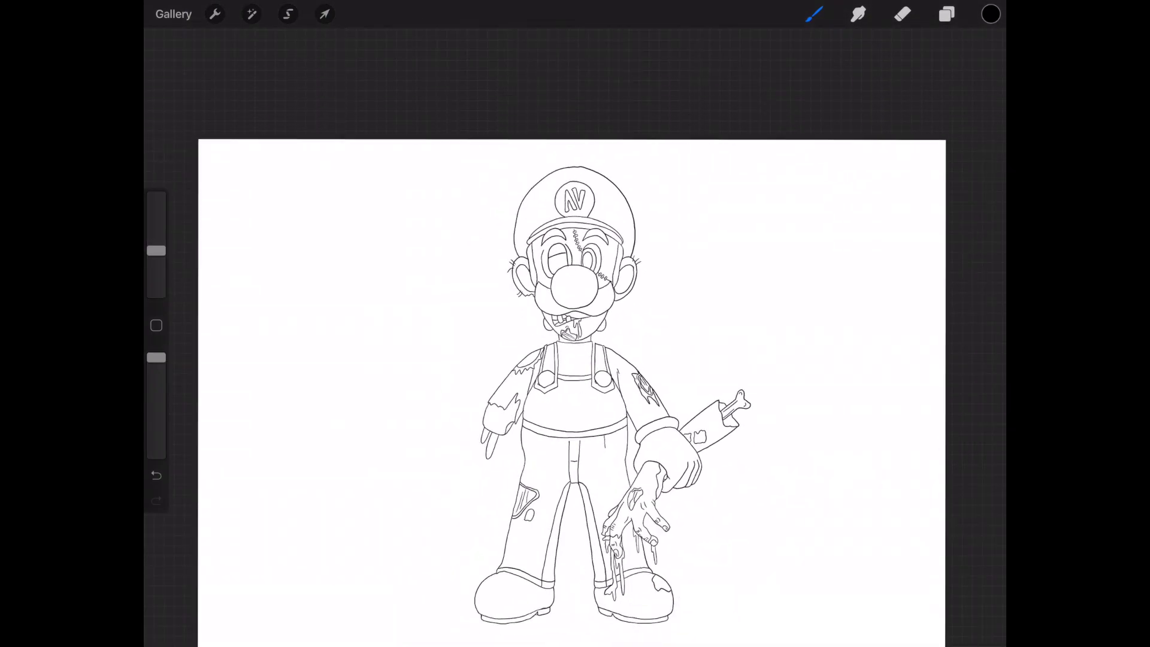
Lasso the left shoe and clear it from the ink layer
scroll(575, 336, "up", 2)
scroll(576, 336, "up", 3)
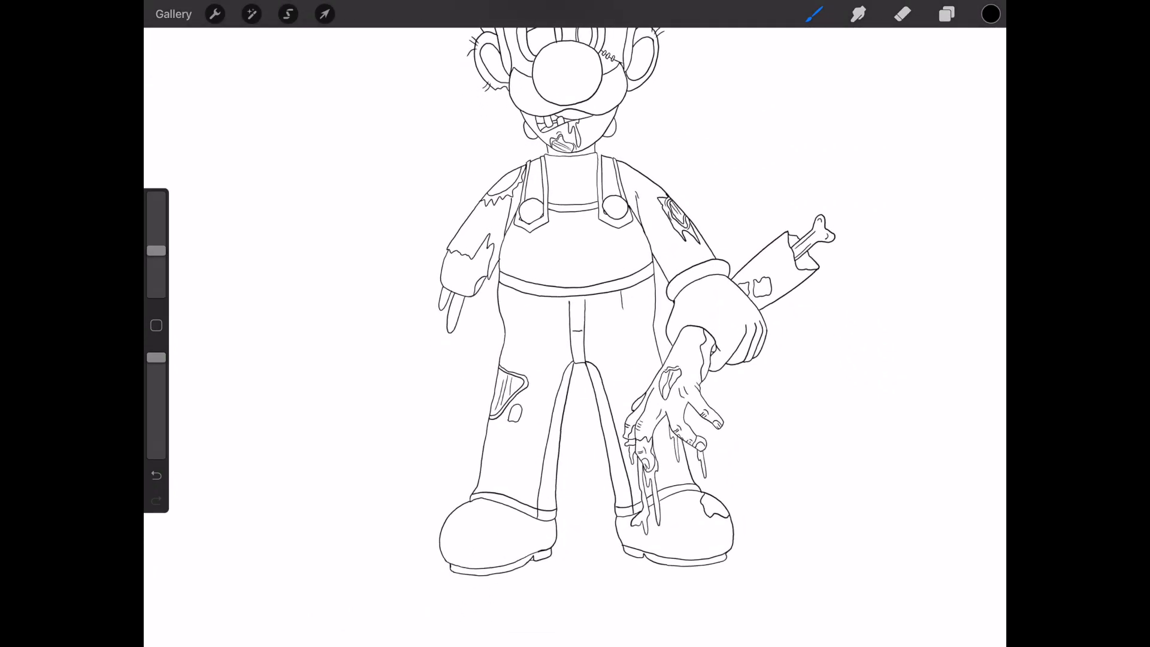
left_click(946, 14)
left_click(288, 13)
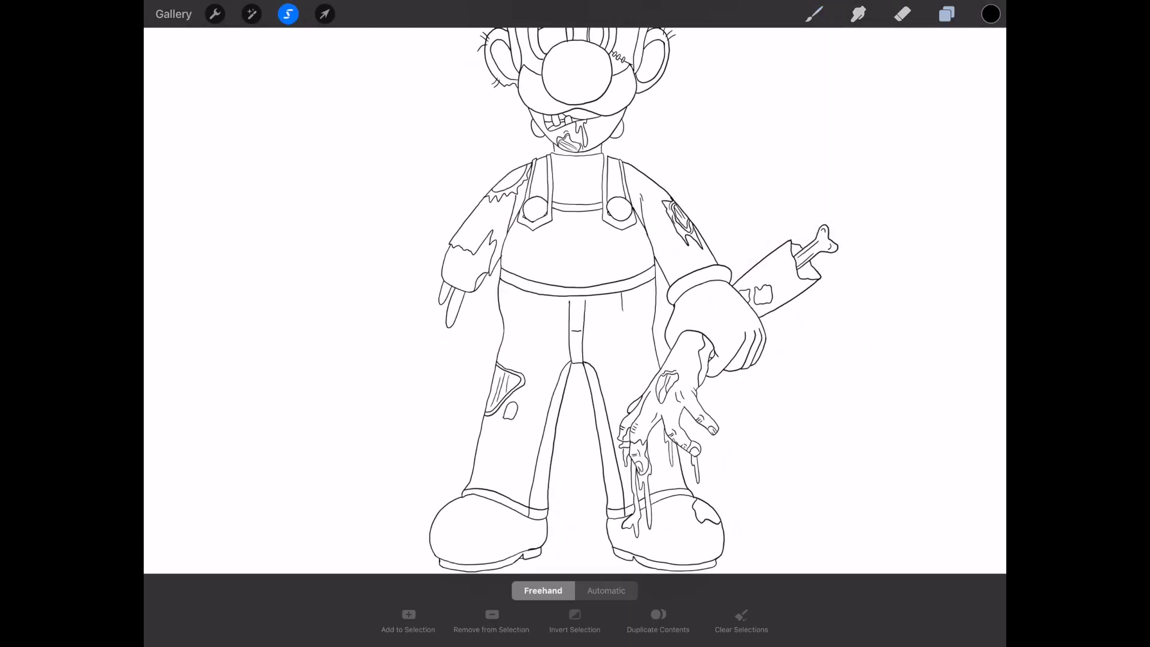
mouse_move(479, 506)
left_mouse_down()
mouse_move(440, 568)
mouse_move(479, 506)
left_mouse_up()
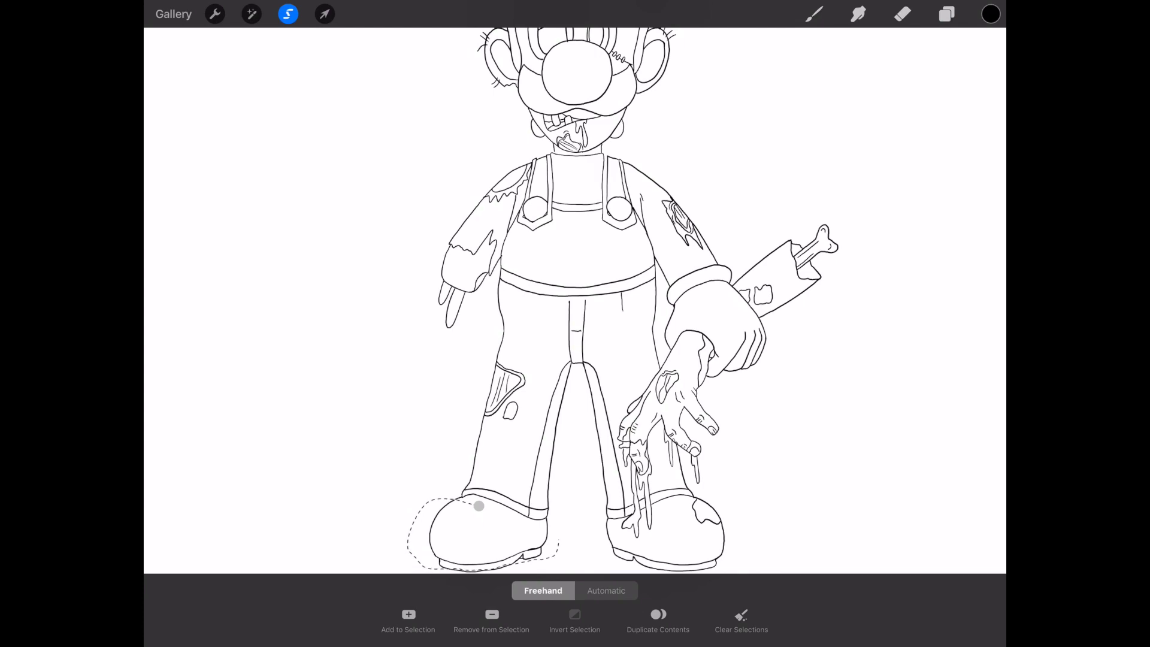
left_click(946, 14)
left_click(791, 86)
left_click(713, 123)
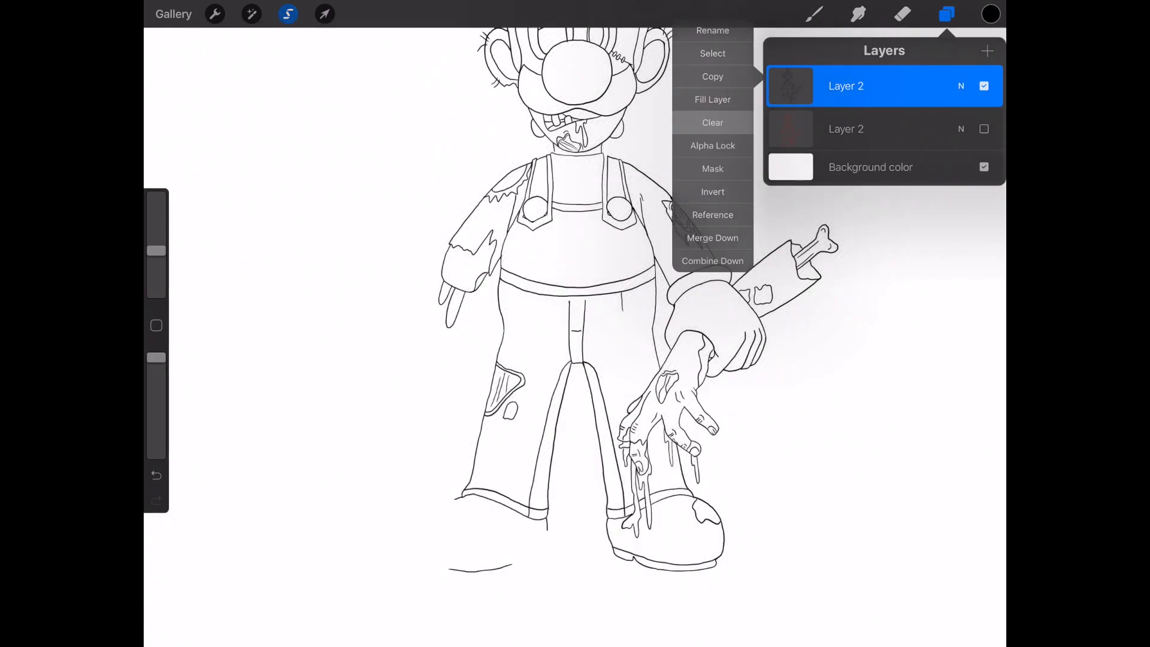
left_click(288, 13)
Draw a lumpy rotting bare left foot with a visible big toe
left_click(903, 14)
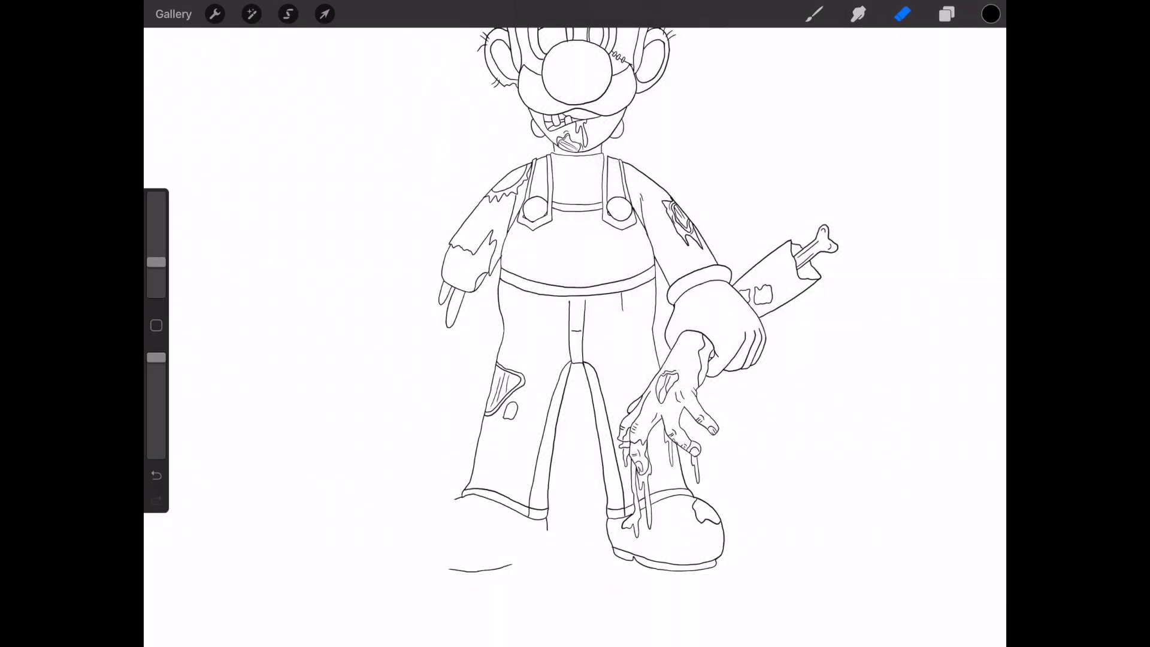
left_click(814, 14)
key("ctrl+z")
scroll(575, 336, "up", 3)
scroll(575, 335, "up", 3)
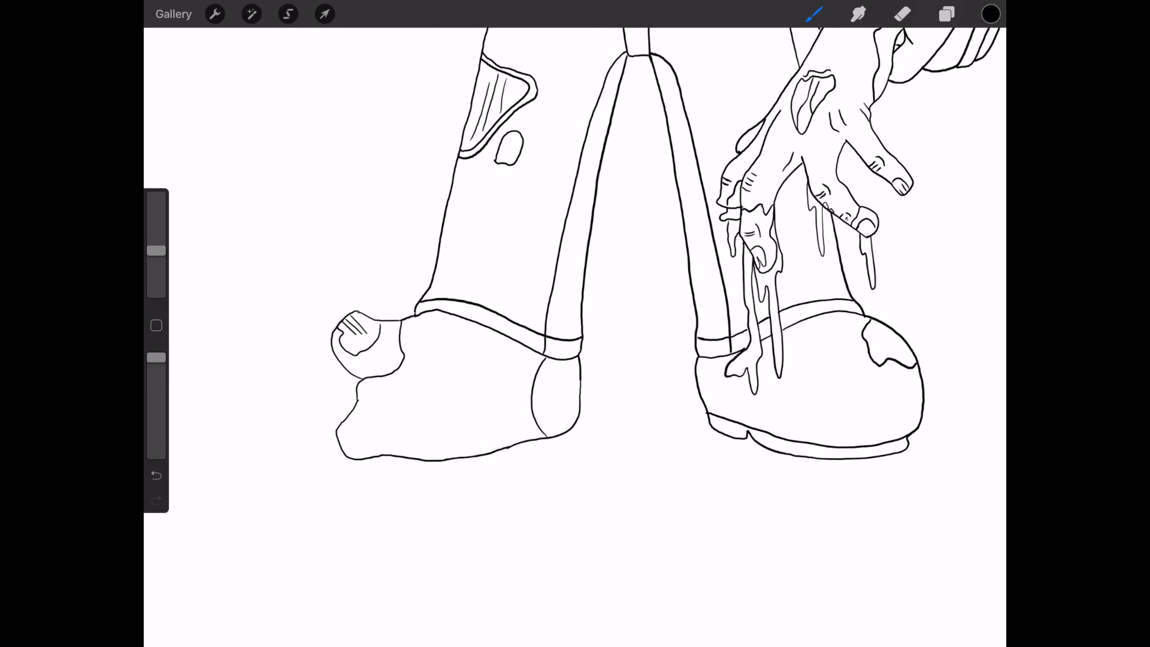
Add wrinkle creases to the bare foot and redraw its left edge
key("ctrl+z")
key("e")
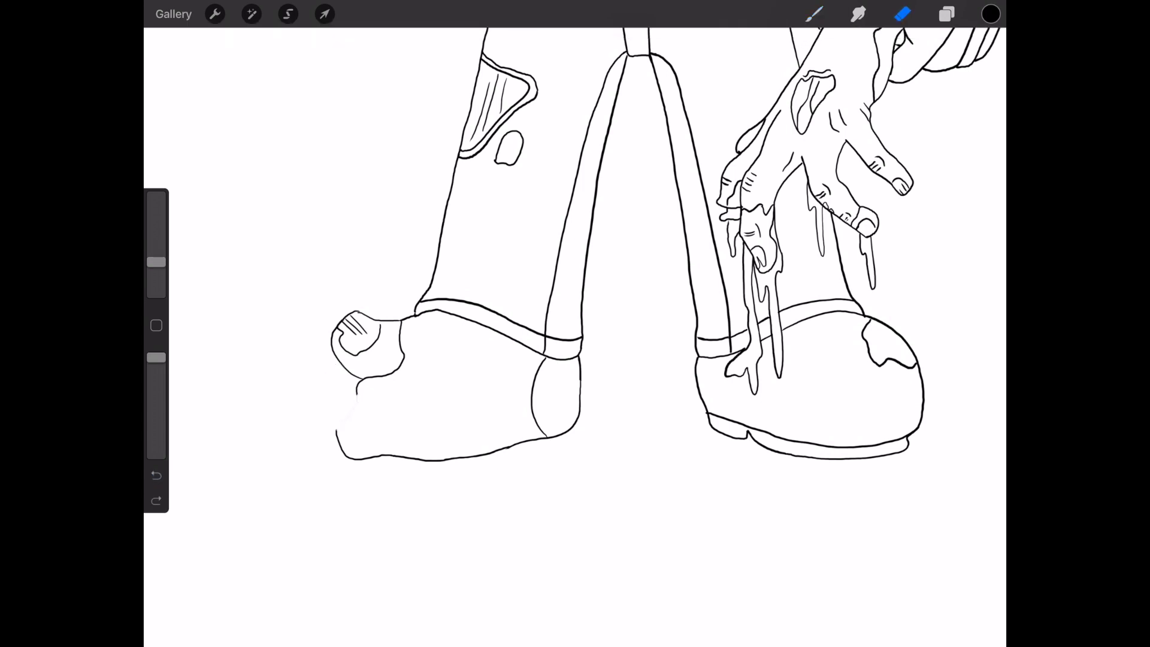
key("b")
left_click(814, 14)
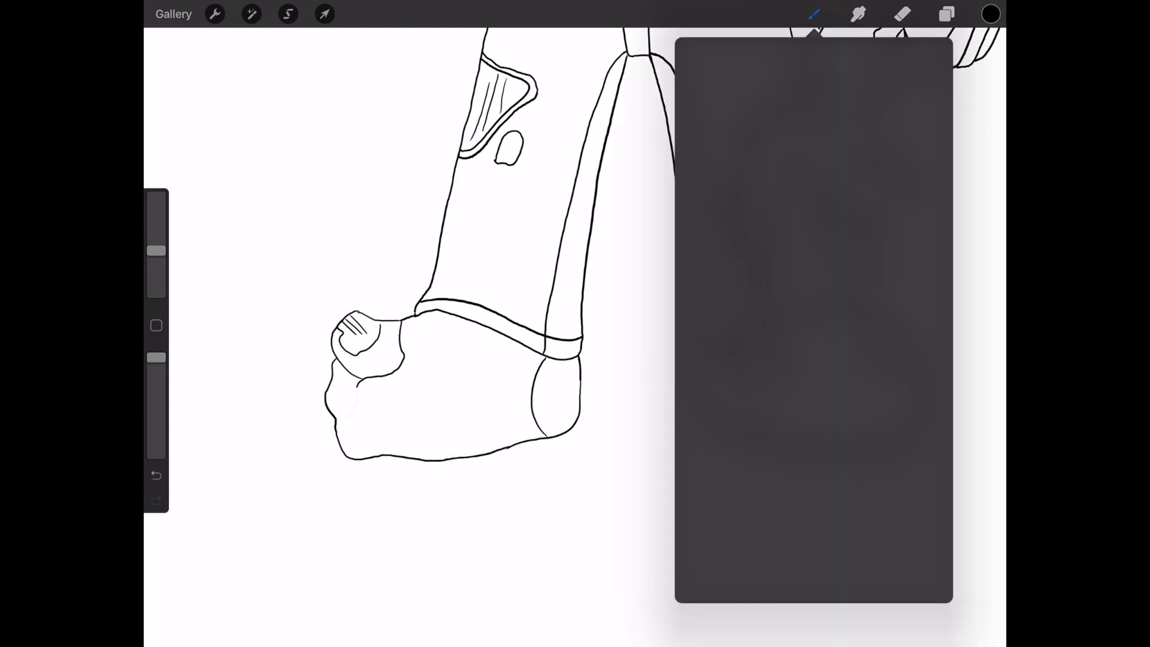
key("Escape")
key("e")
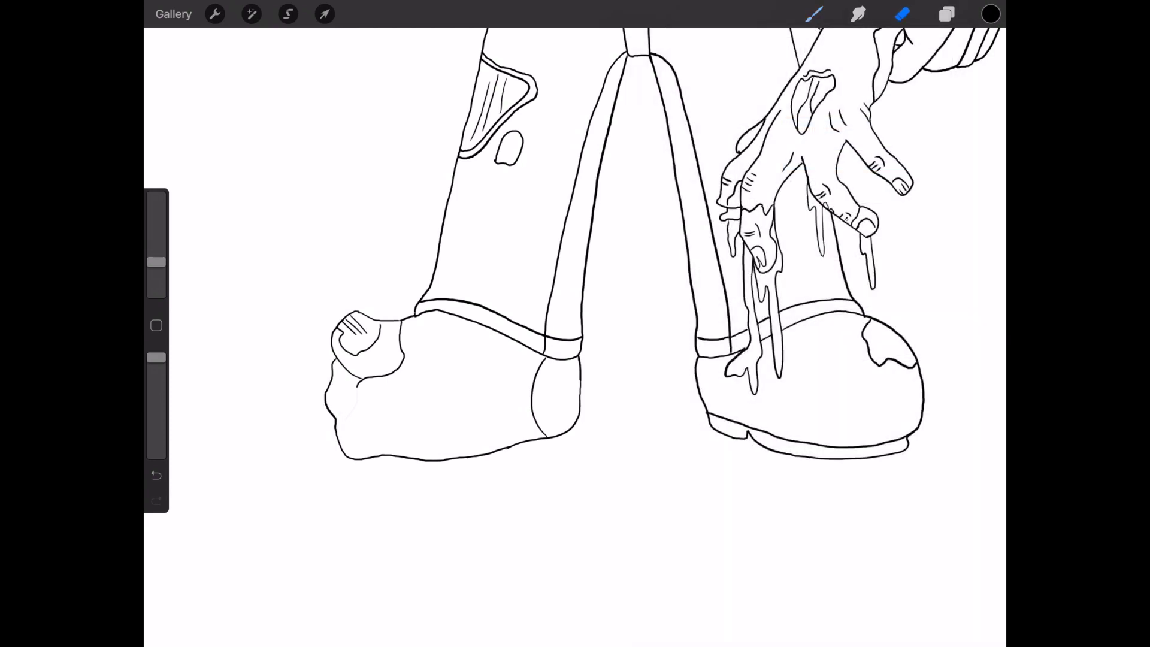
key("b")
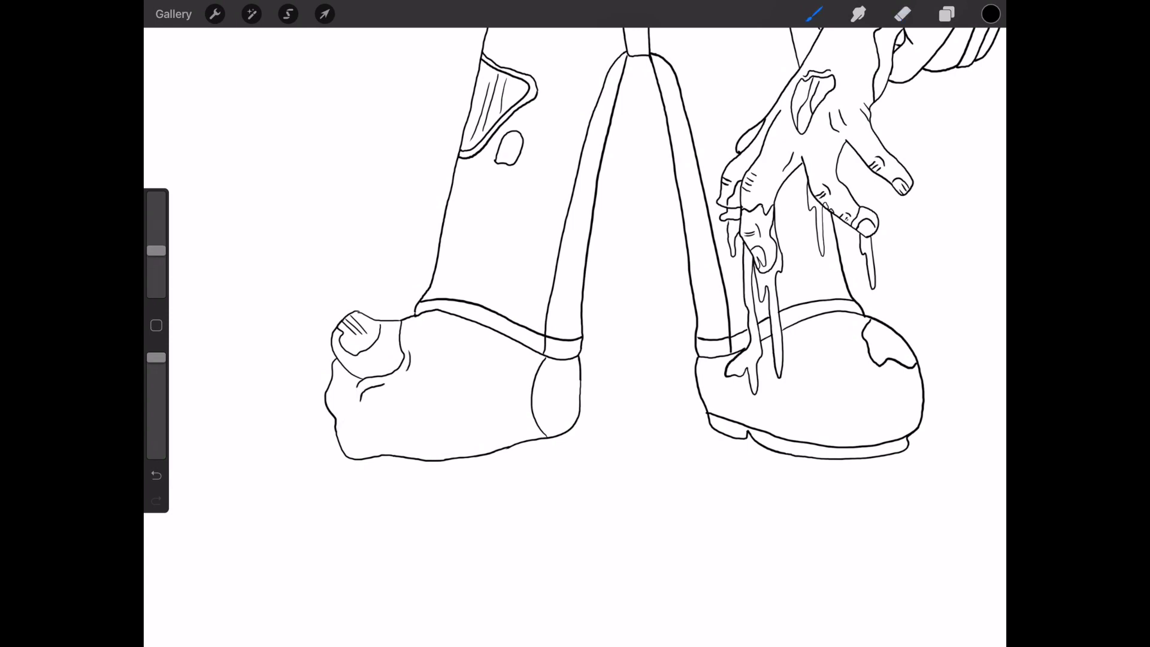
scroll(575, 324, "down", 3)
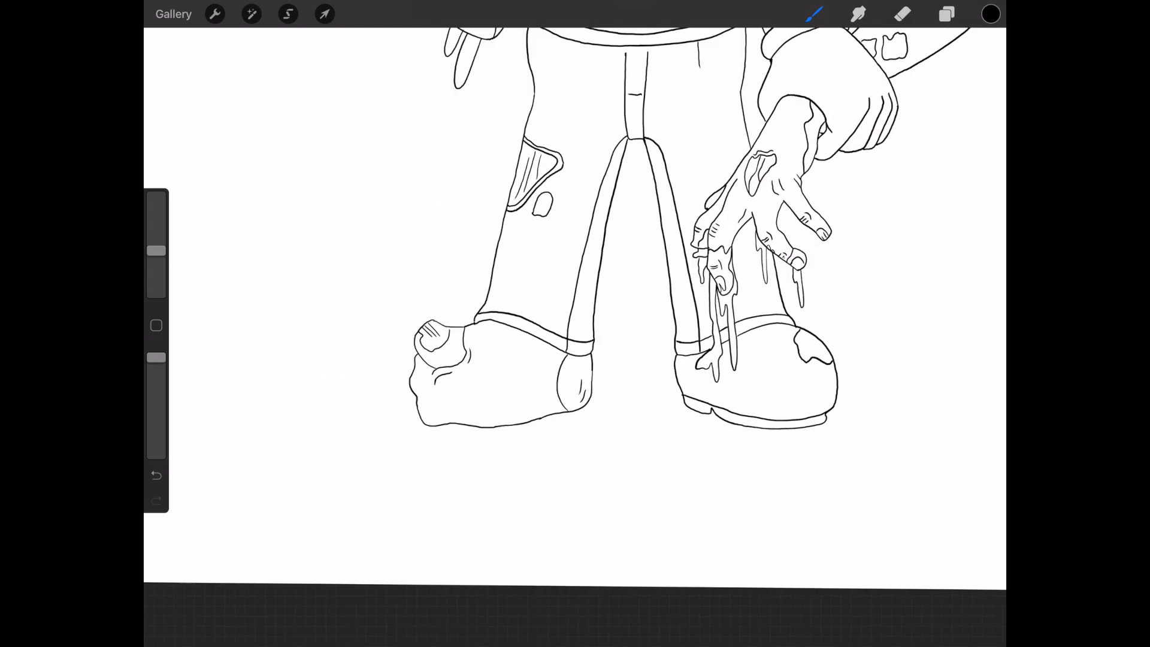
scroll(575, 324, "down", 3)
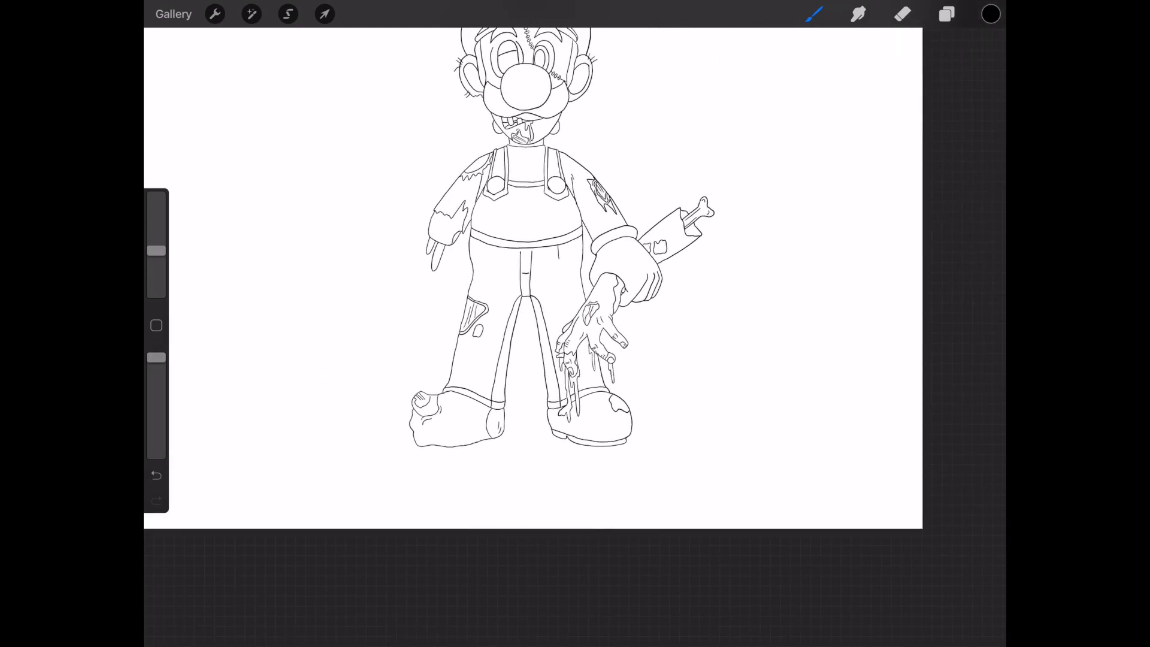
Add a new Layer 3 above the red sketch layer
scroll(534, 276, "up", 3)
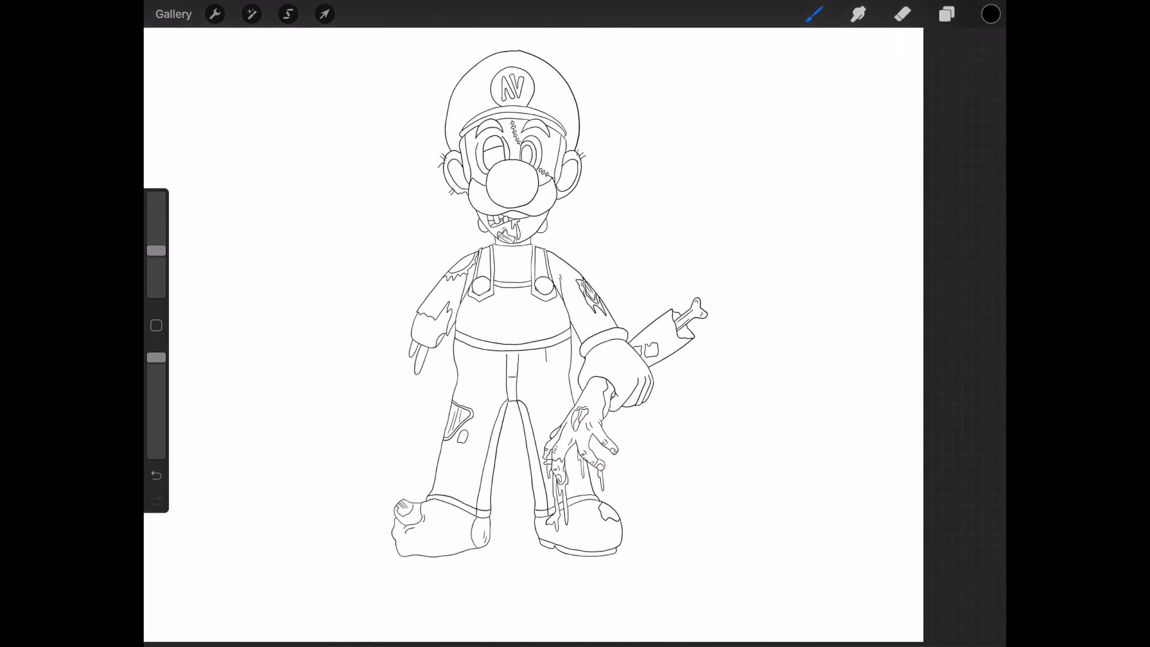
left_click(947, 14)
left_click(881, 129)
left_click(988, 51)
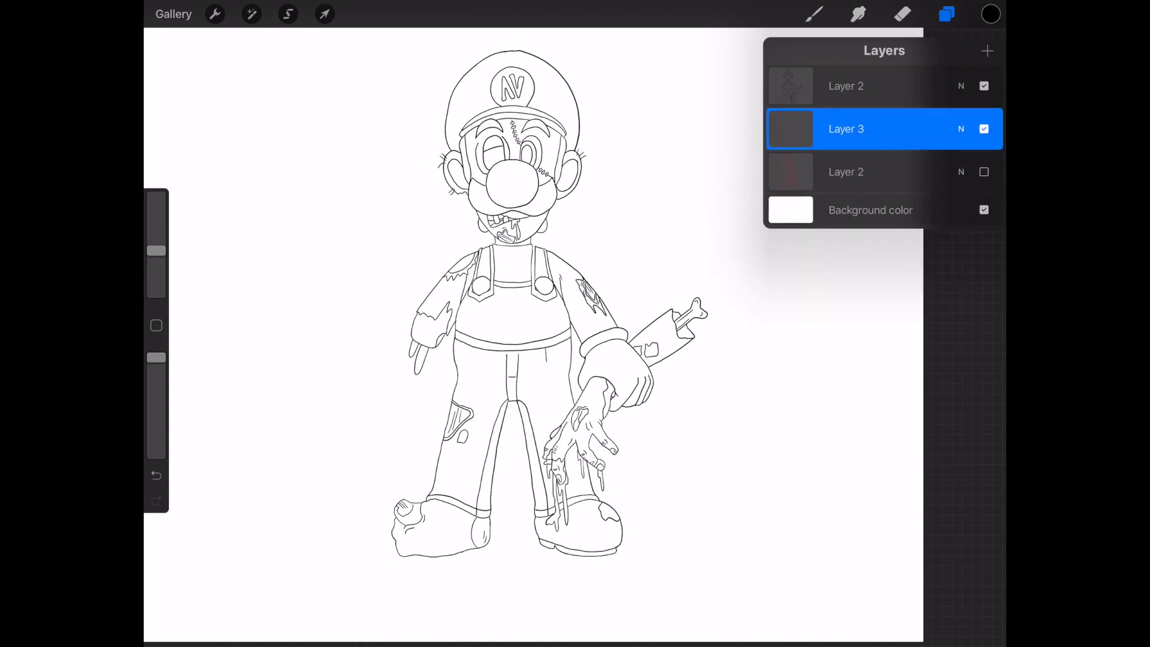
Pick a green as the current colour
left_click(991, 13)
left_click_drag(977, 174, 813, 123)
mouse_move(898, 208)
left_mouse_down()
mouse_move(941, 150)
mouse_move(906, 150)
left_mouse_up()
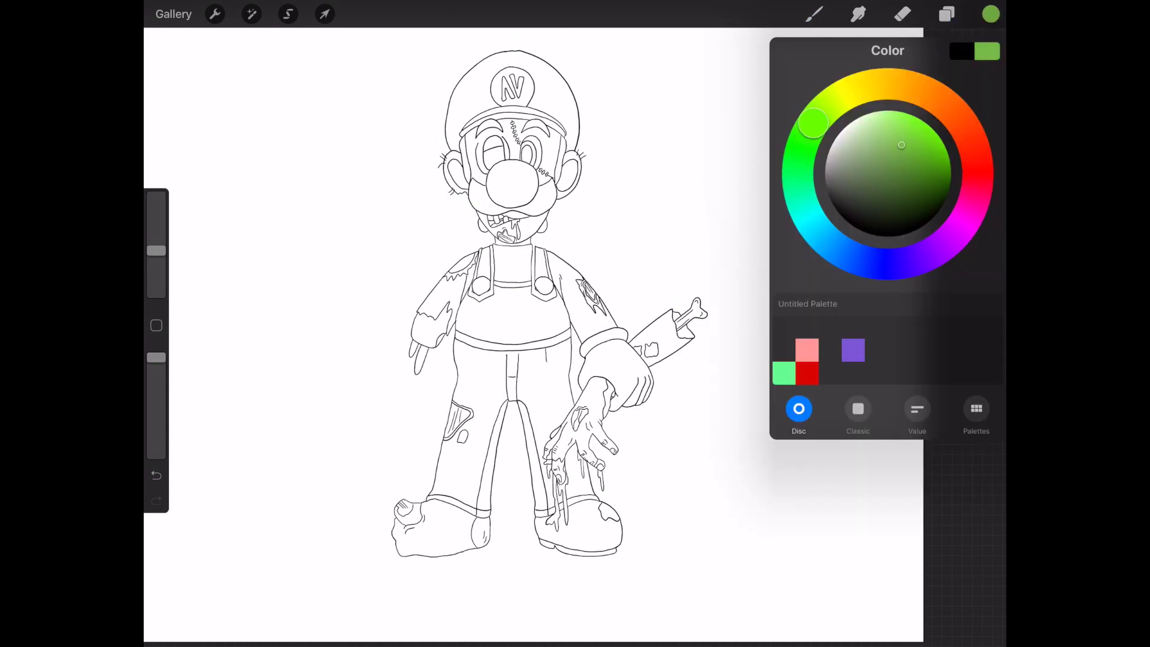
left_click(947, 14)
Drop green onto the canvas and the hat, undoing each fill
left_click_drag(991, 13, 444, 290)
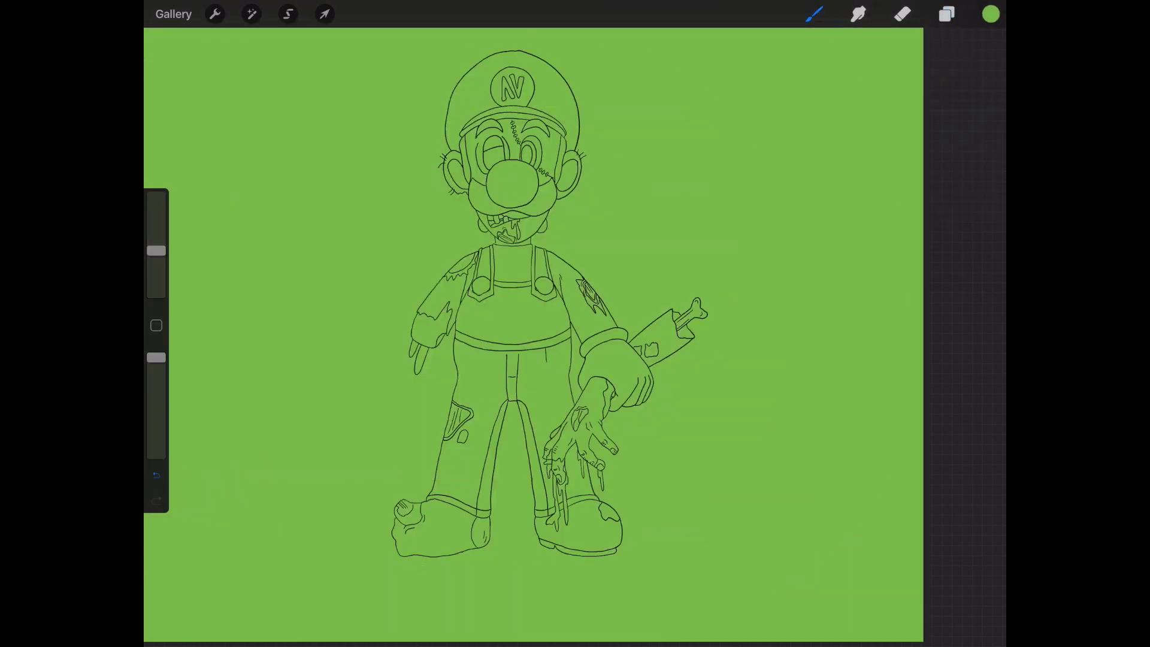
left_click(155, 475)
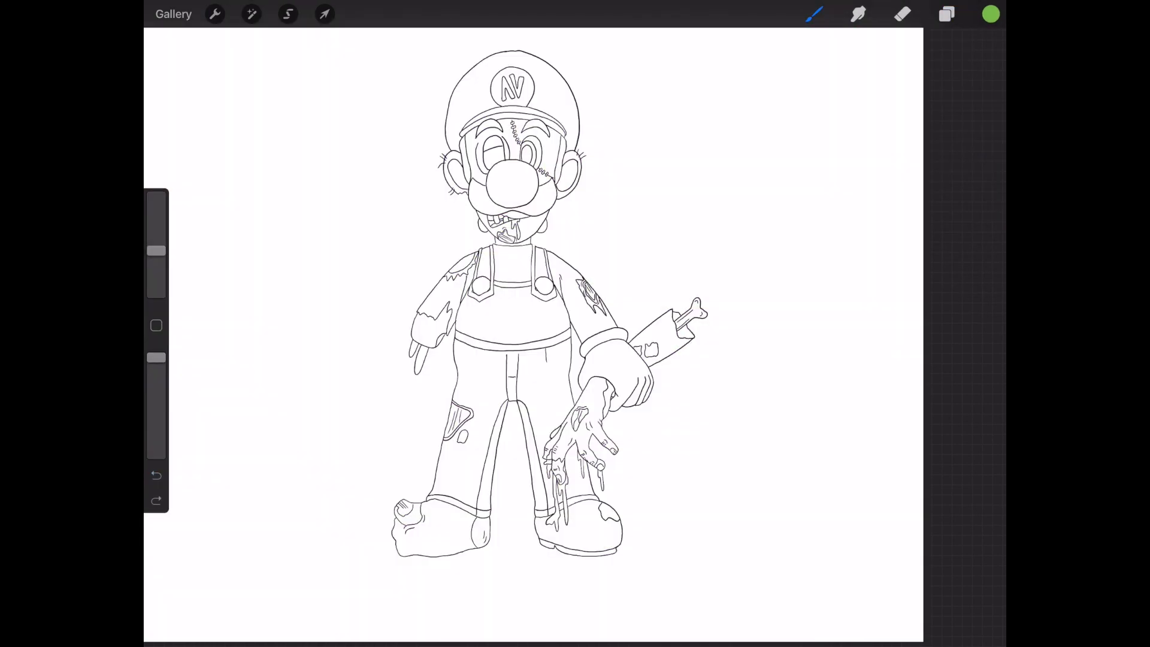
left_click_drag(991, 14, 554, 100)
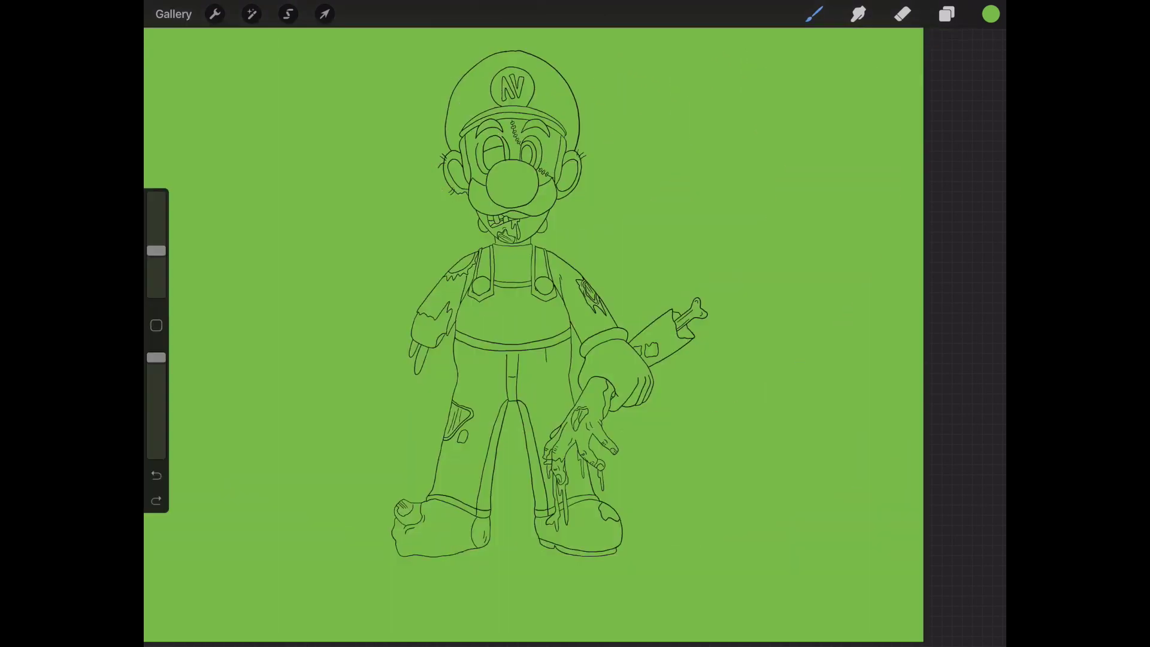
left_click(155, 475)
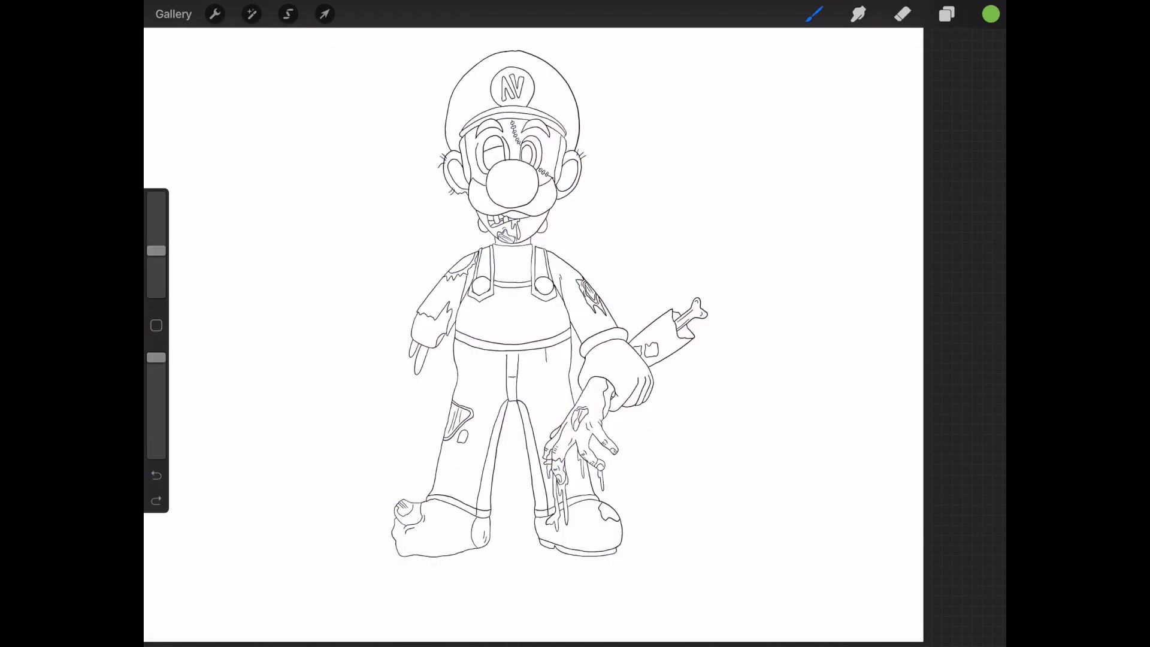
scroll(515, 270, "up", 5)
scroll(515, 270, "up", 3)
left_click(991, 13)
Pick a light reddish-brown, undoing an accidental background fill
left_click(957, 116)
left_click_drag(958, 117, 947, 106)
left_click_drag(914, 170, 916, 159)
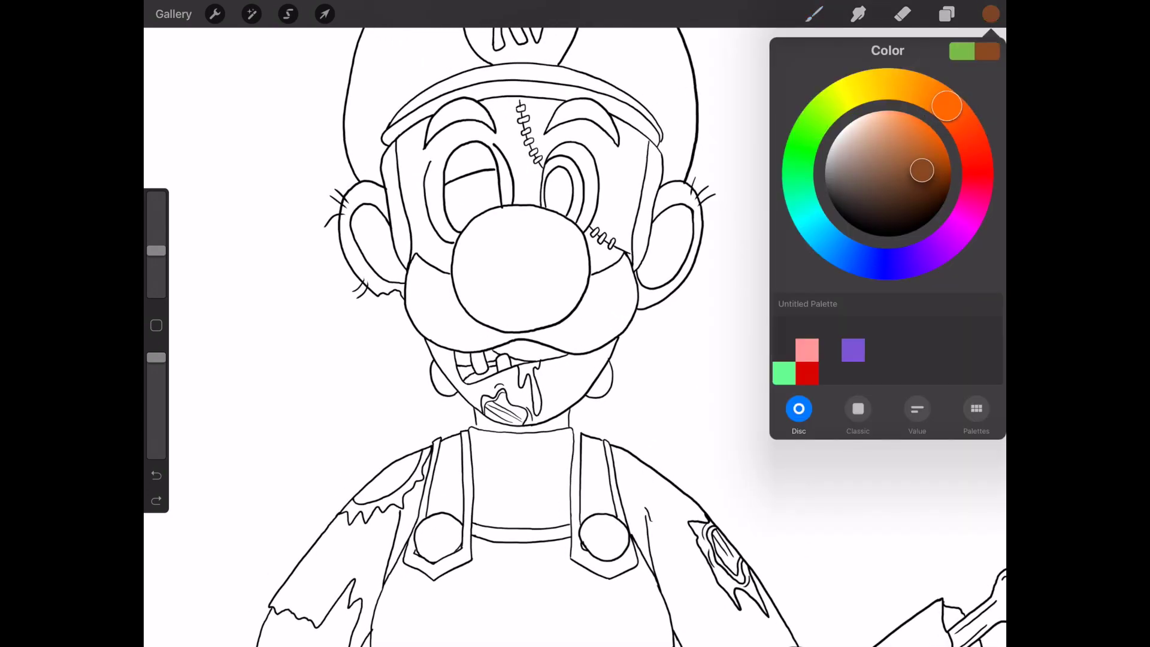
left_click(991, 14)
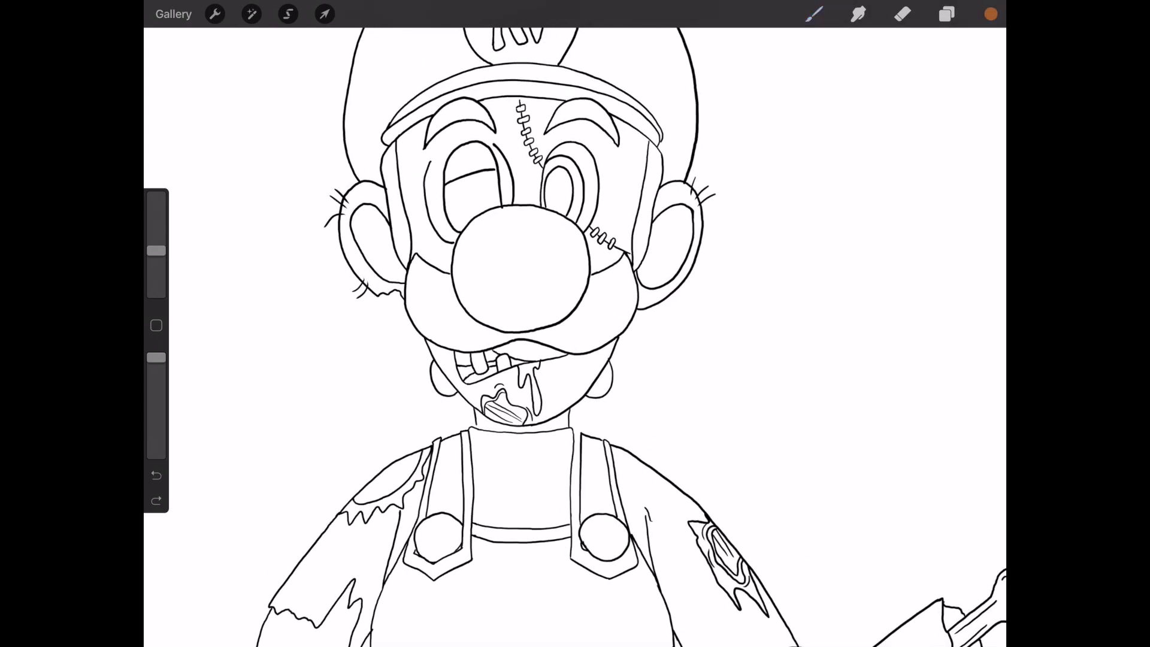
left_click_drag(991, 14, 595, 381)
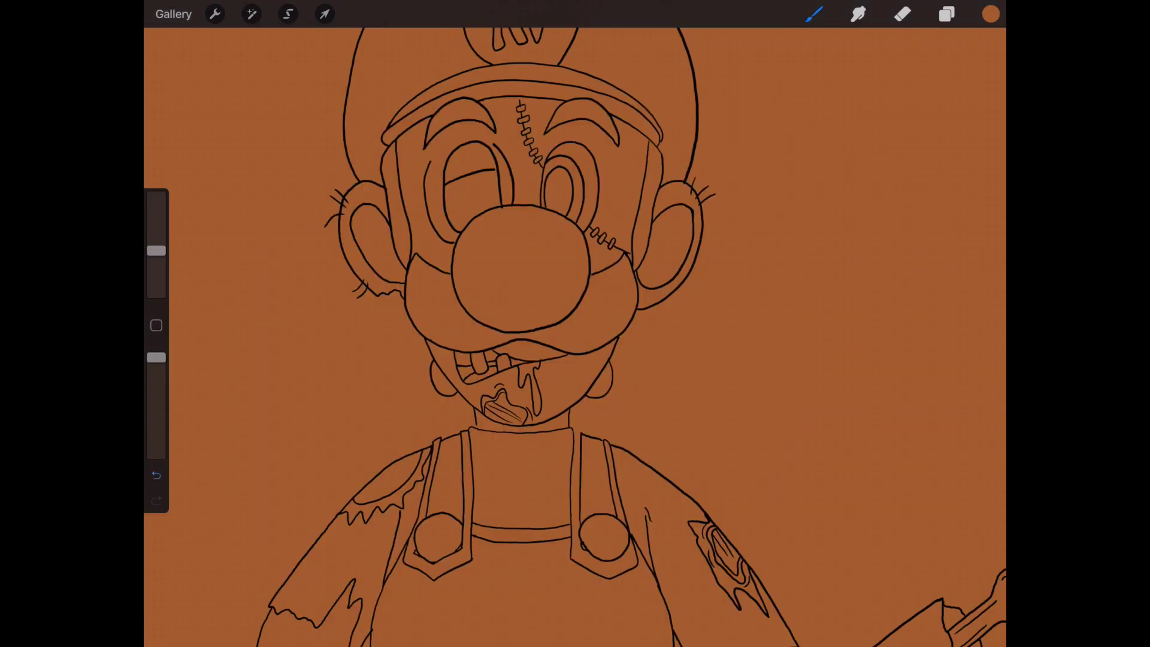
left_click(155, 475)
Duplicate the line-art Layer 2 and hide the backup copy
left_click(947, 13)
left_click(846, 85)
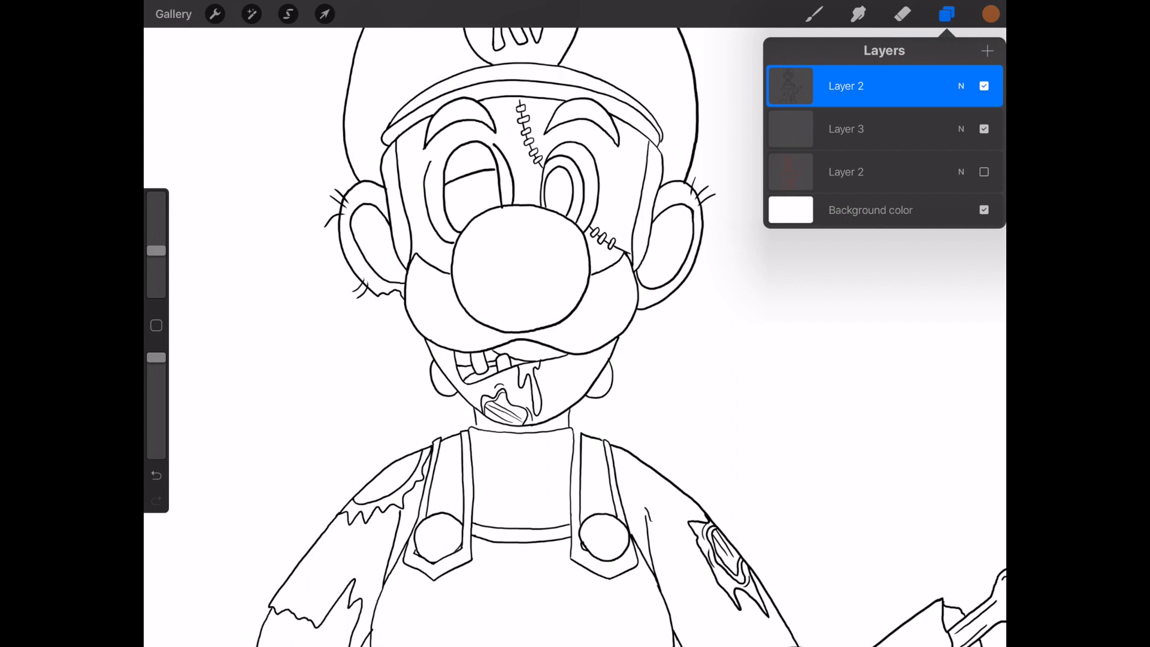
left_click_drag(899, 86, 803, 85)
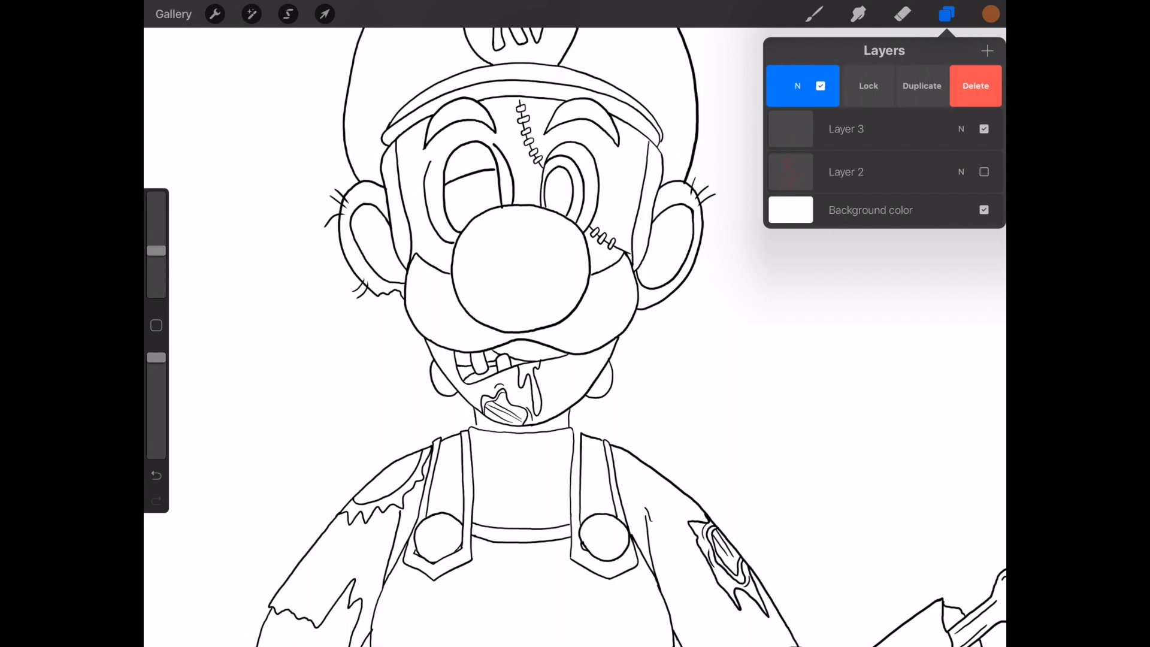
left_click(919, 86)
left_click(984, 129)
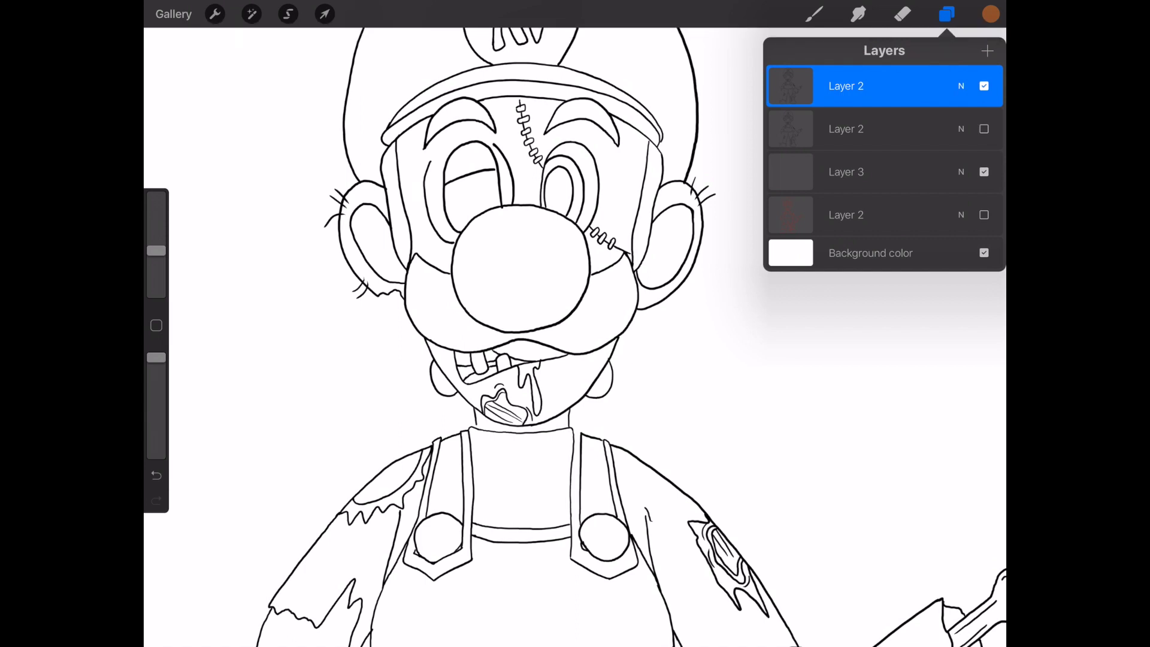
Delete the empty Layer 3
left_click(991, 14)
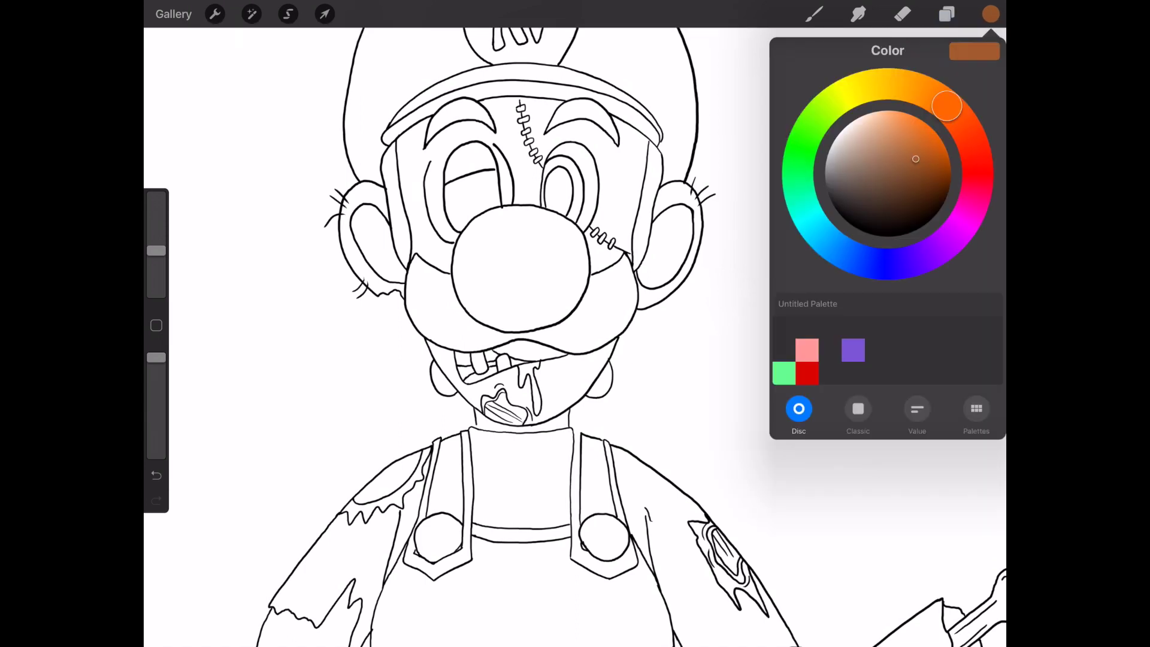
left_click(991, 13)
left_click(991, 14)
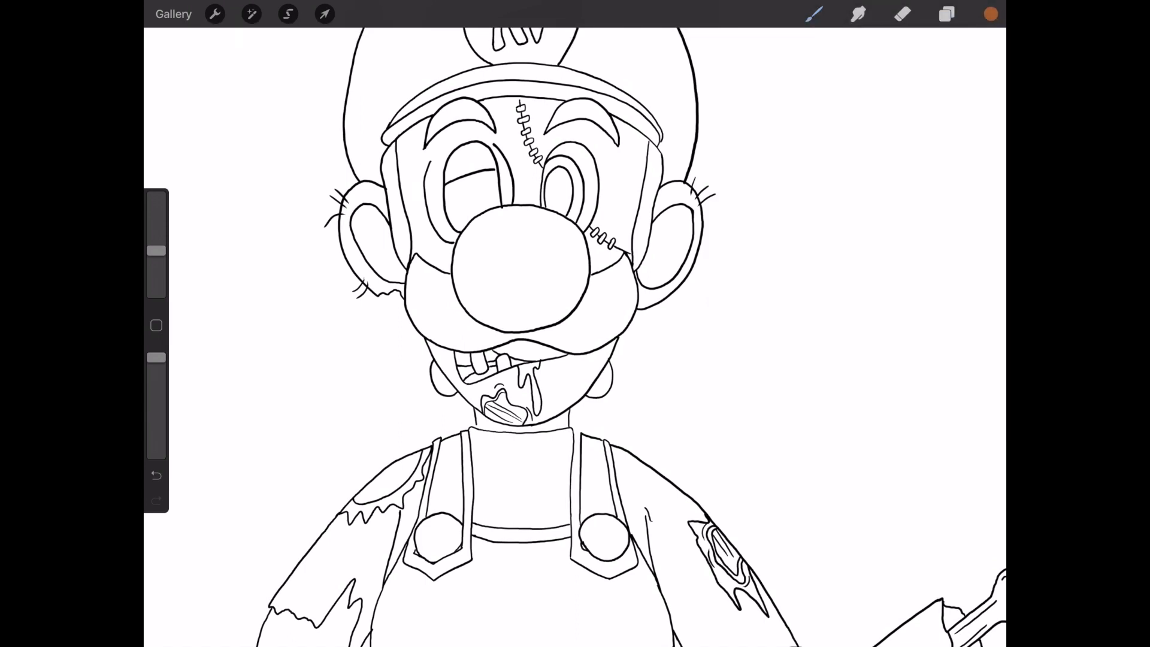
left_click(947, 14)
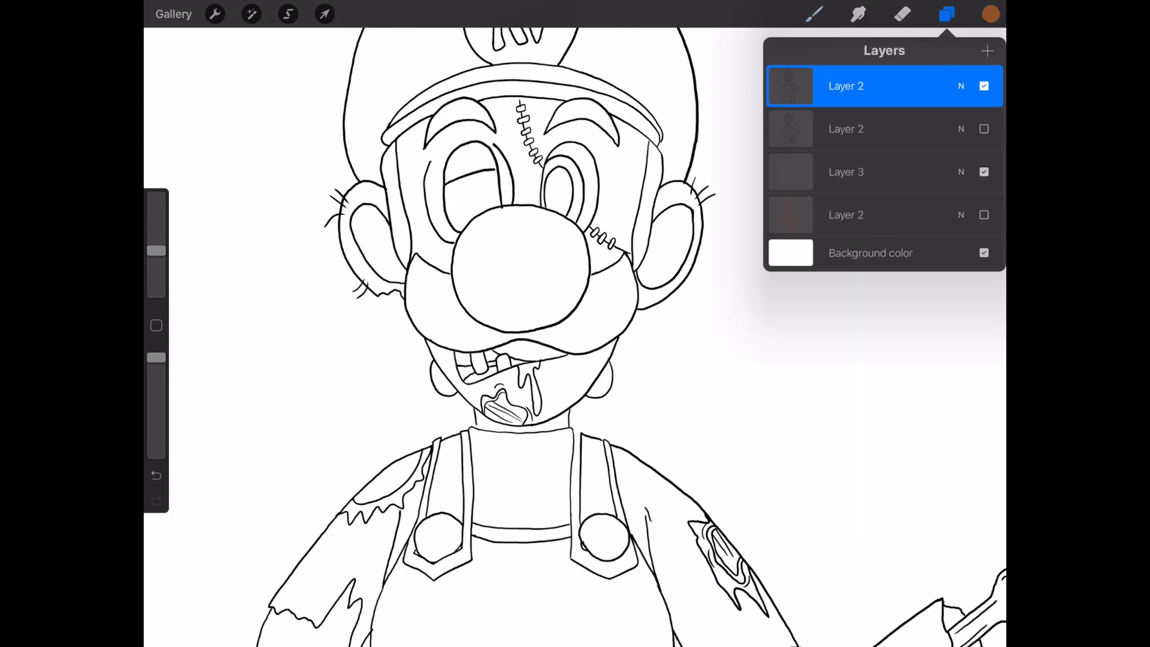
left_click(869, 172)
left_click_drag(935, 172, 839, 172)
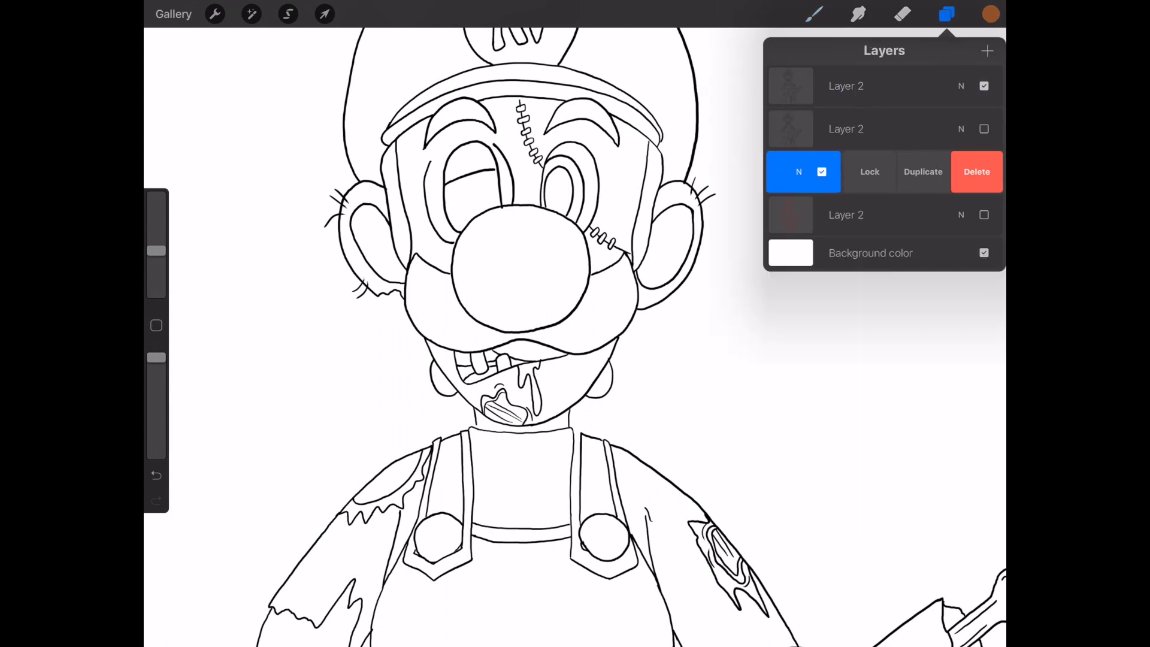
left_click(975, 172)
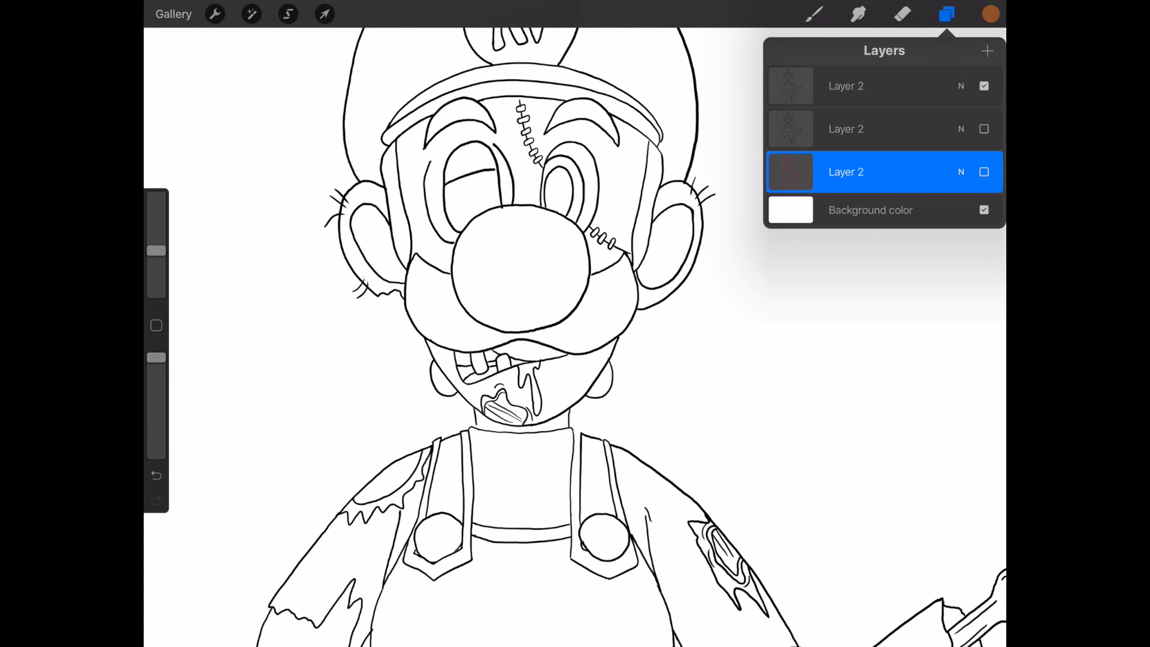
Fill both eyebrows brown on the top Layer 2
left_click(868, 85)
mouse_move(991, 14)
left_mouse_down()
mouse_move(598, 280)
mouse_move(578, 115)
left_mouse_up()
mouse_move(991, 14)
left_mouse_down()
mouse_move(454, 111)
mouse_move(460, 119)
left_mouse_up()
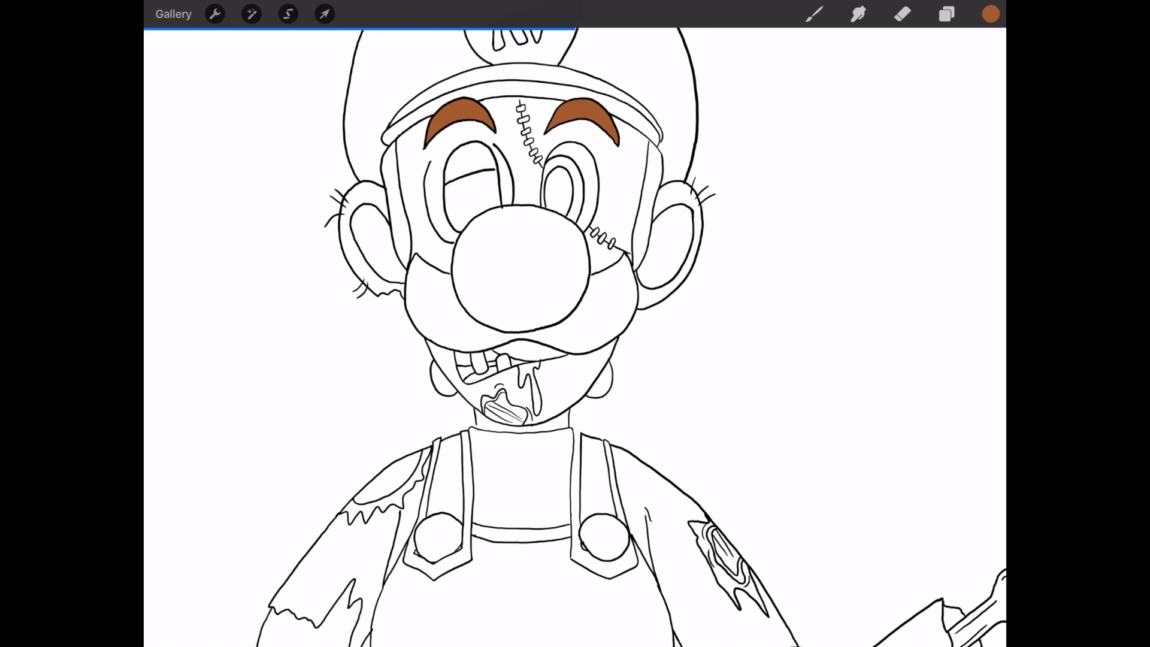
key("super+h")
Fill the two small shapes beside the jaw with brown
left_click(946, 14)
left_click(990, 13)
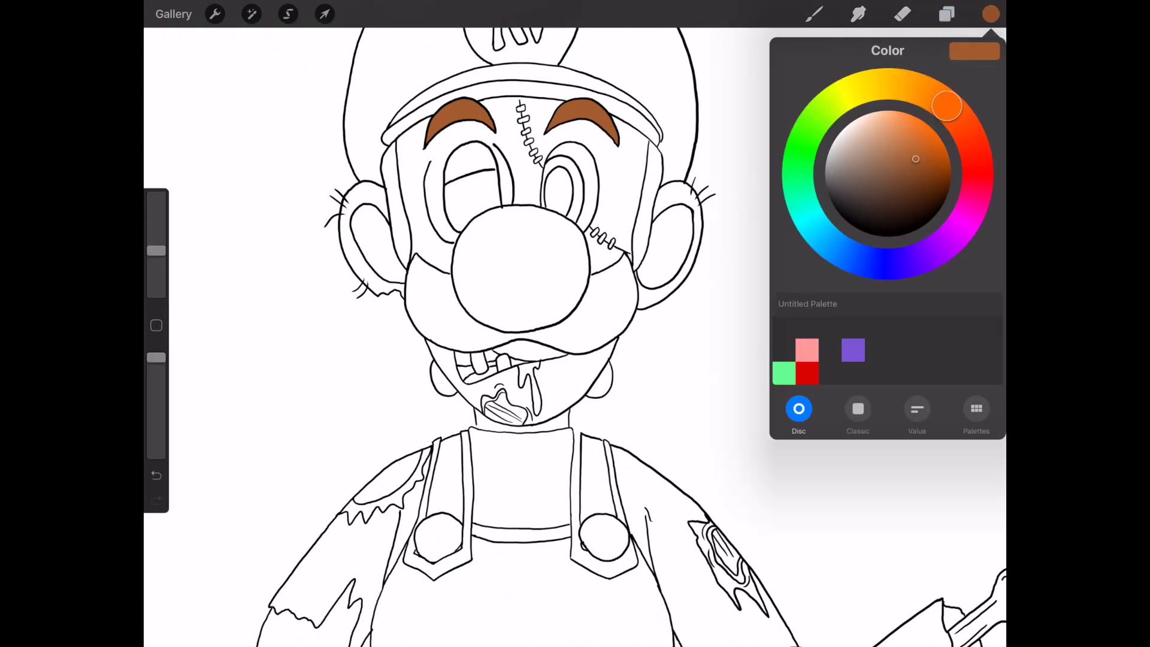
left_click(814, 13)
left_click_drag(991, 13, 595, 378)
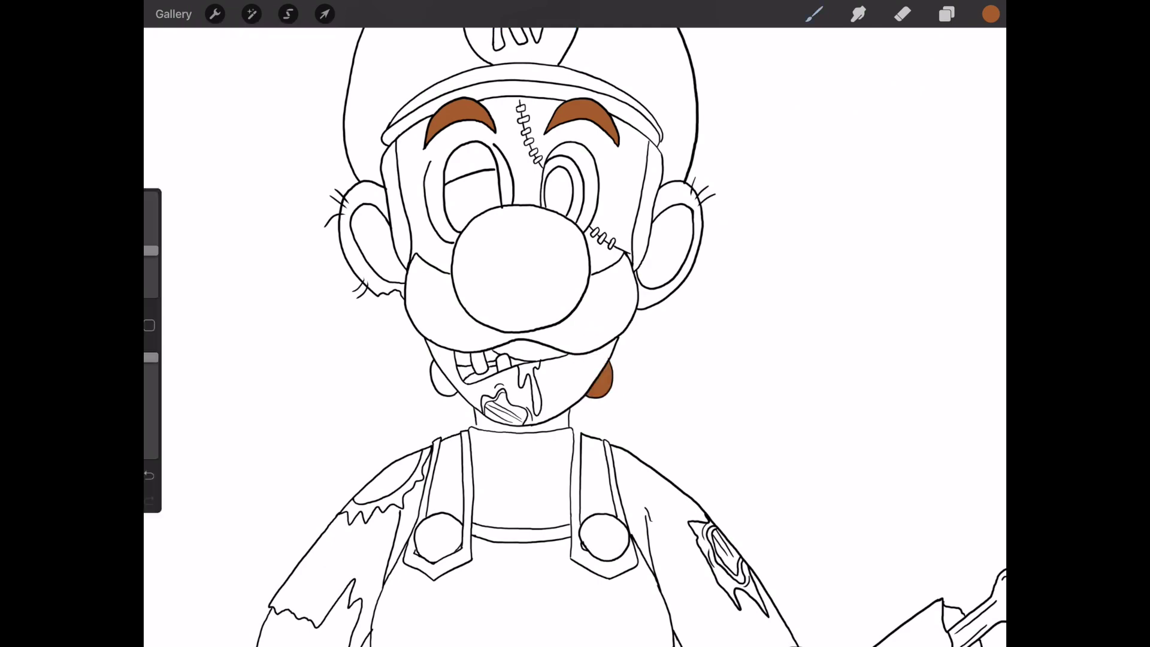
left_click_drag(991, 14, 446, 378)
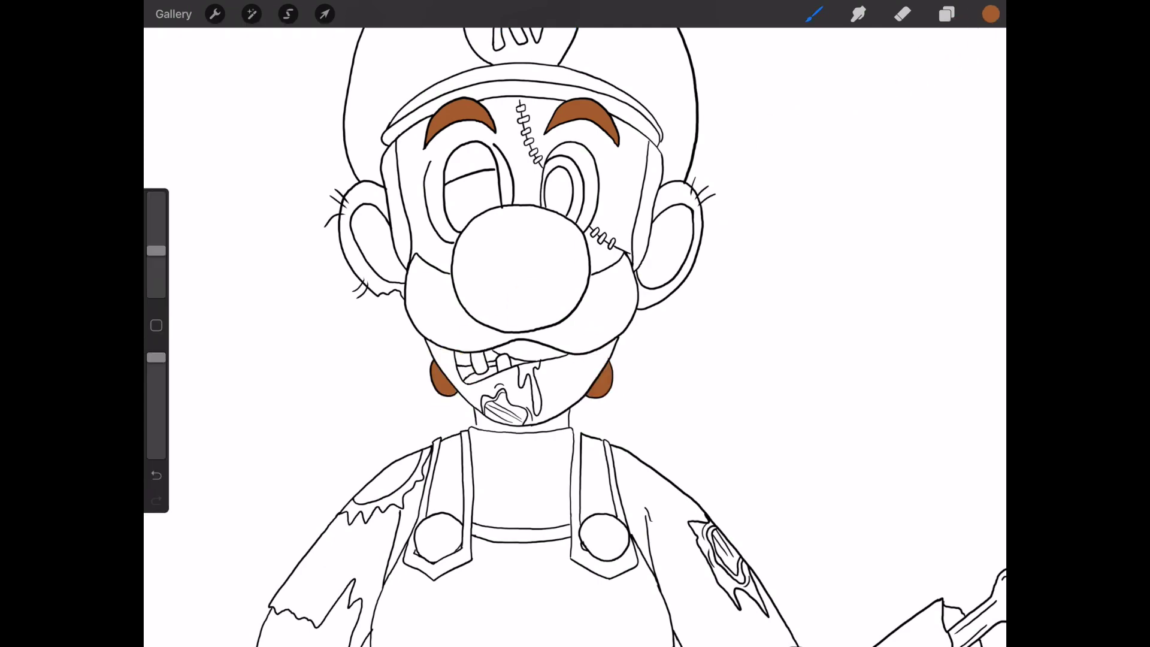
scroll(576, 324, "down", 3)
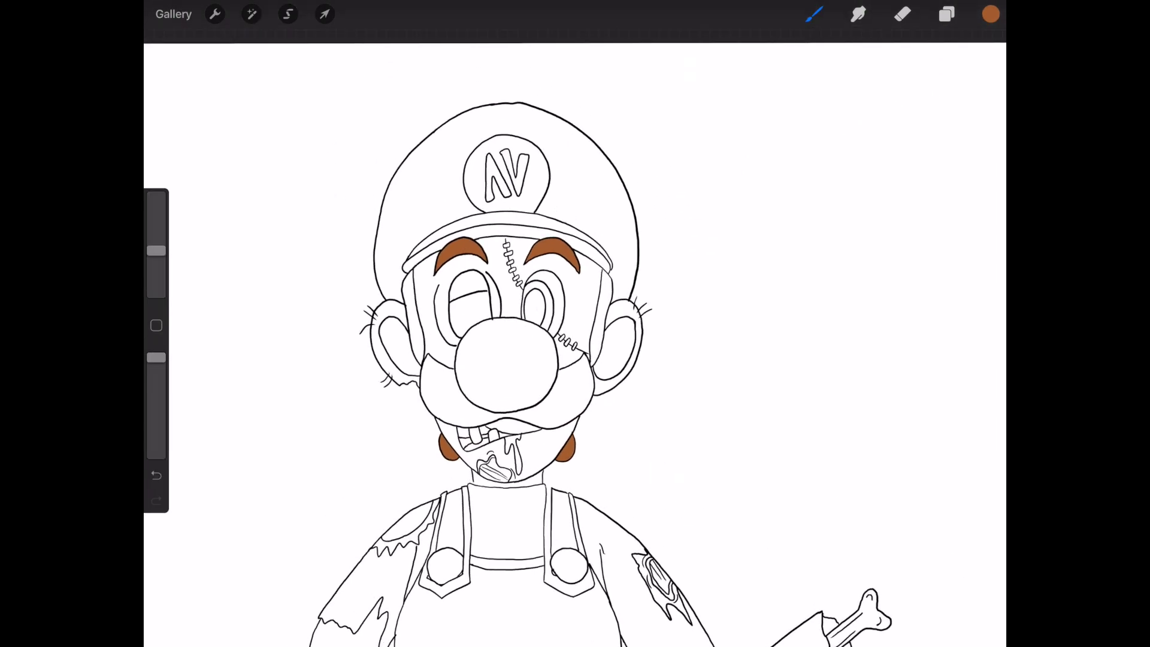
Set black as the active colour, undoing a test black fill
left_click(991, 14)
left_click_drag(911, 196, 911, 231)
left_click(991, 14)
mouse_move(991, 14)
left_mouse_down()
mouse_move(958, 55)
mouse_move(534, 118)
left_mouse_up()
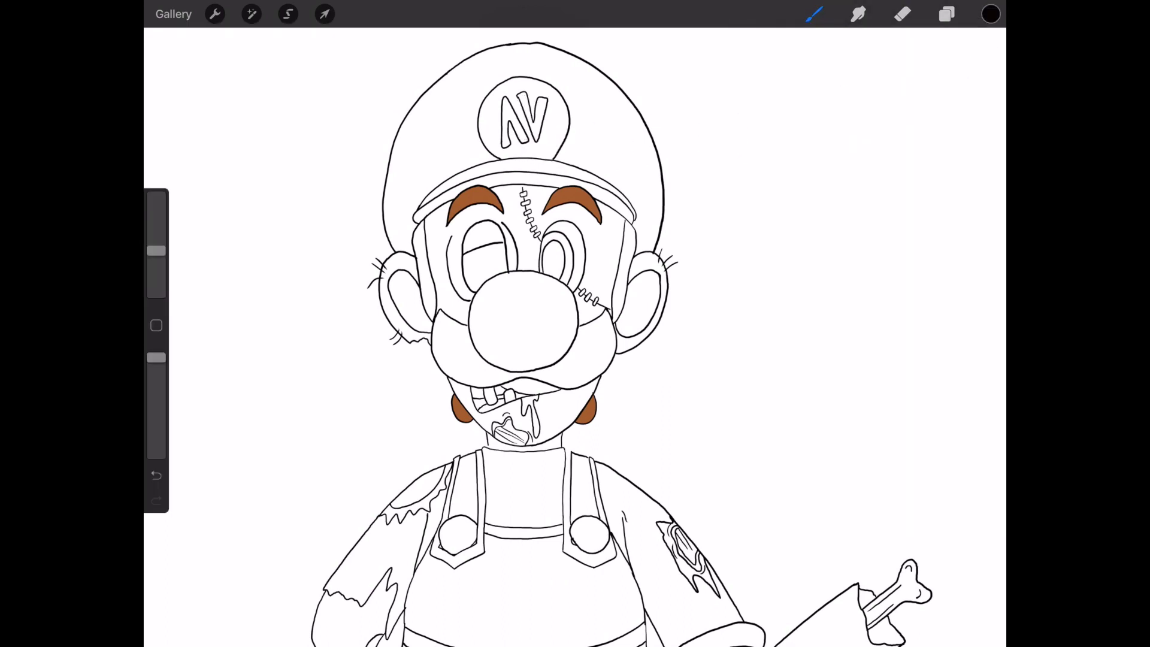
key("ctrl+z")
Lasso the left stroke of the emblem's N and fill it black
left_click(947, 14)
left_click(288, 14)
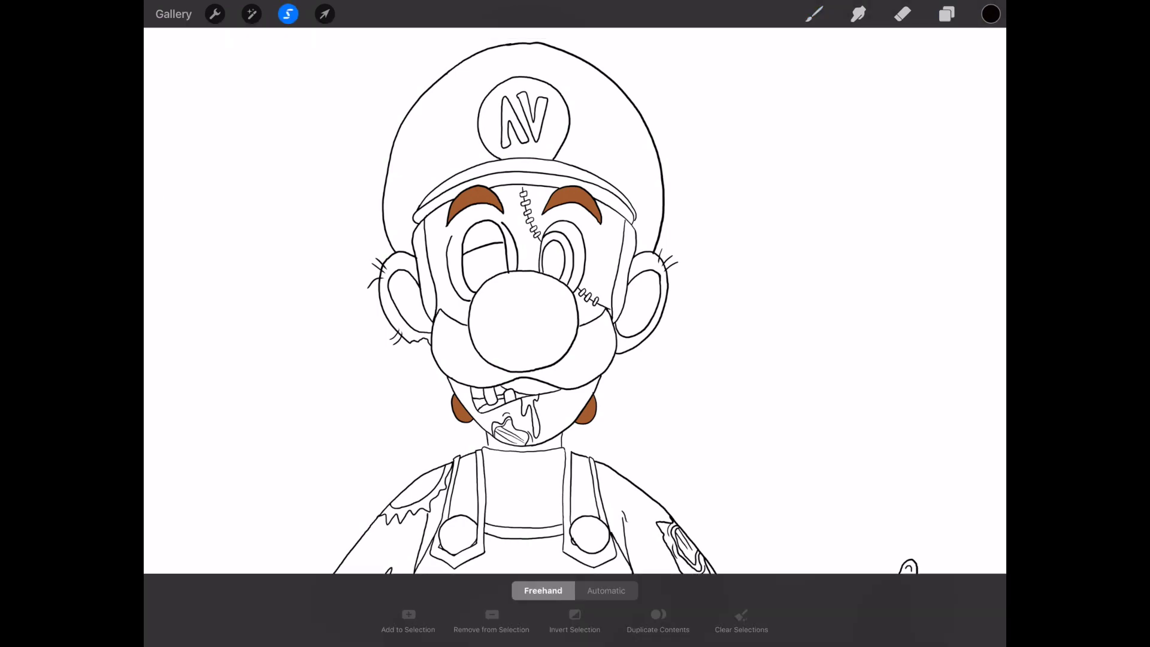
scroll(497, 108, "up", 5)
mouse_move(522, 84)
left_mouse_down()
mouse_move(531, 211)
mouse_move(528, 90)
left_mouse_up()
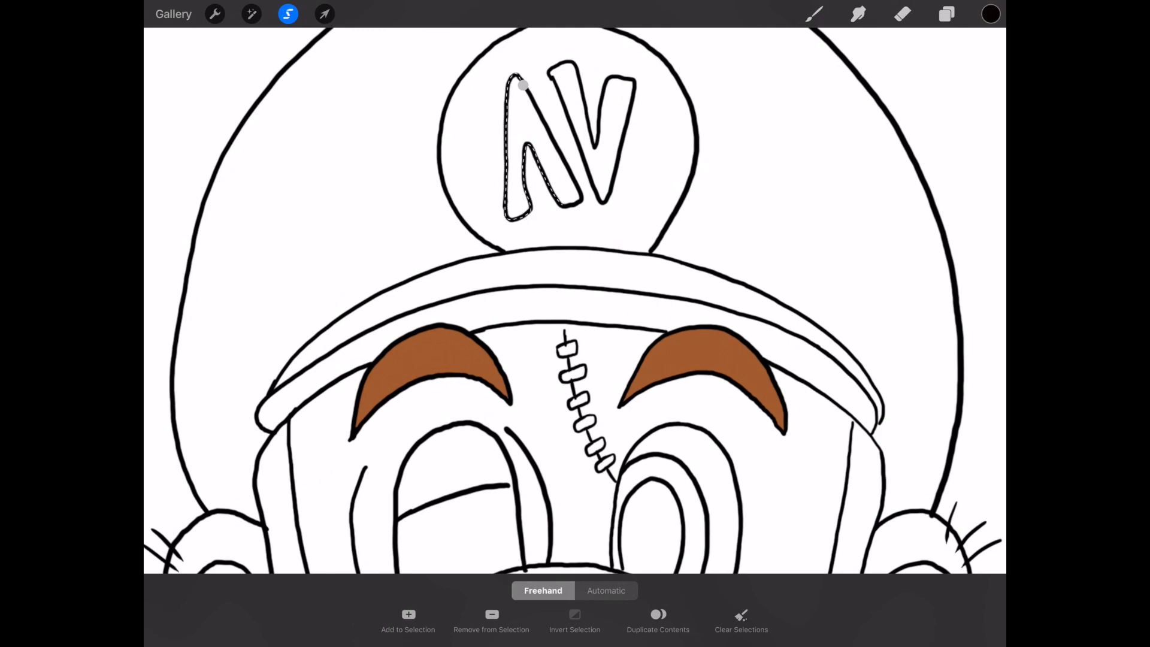
left_click(947, 13)
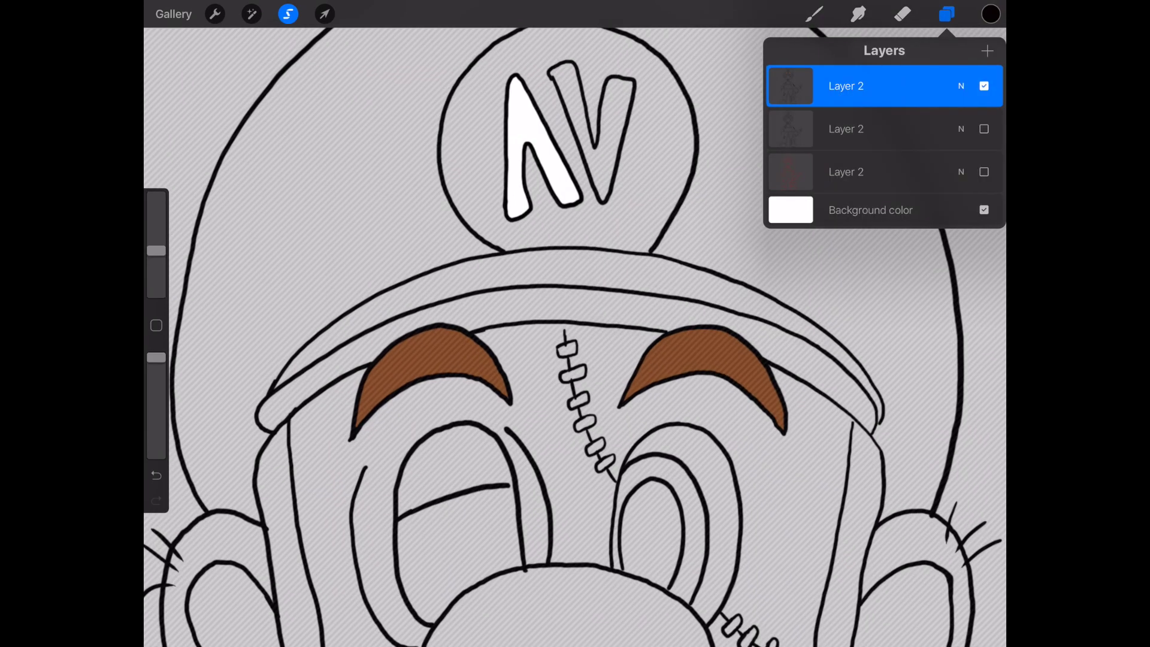
left_click(790, 86)
left_click(711, 95)
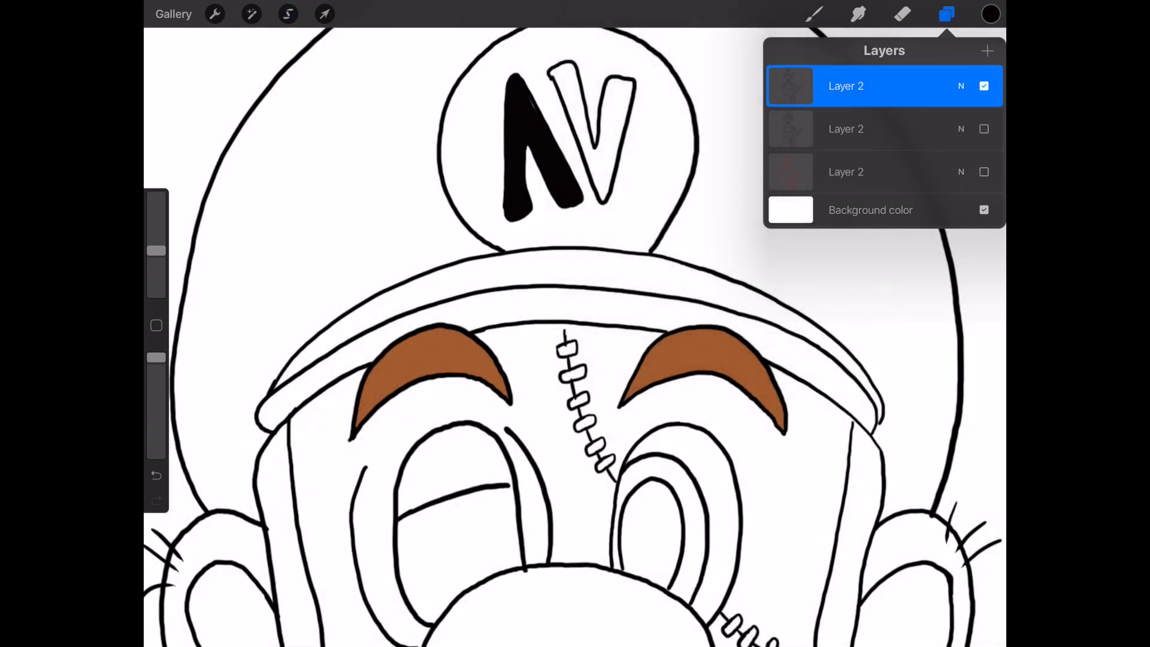
left_click(814, 13)
Lasso the V part of the emblem and fill it black
left_click(288, 14)
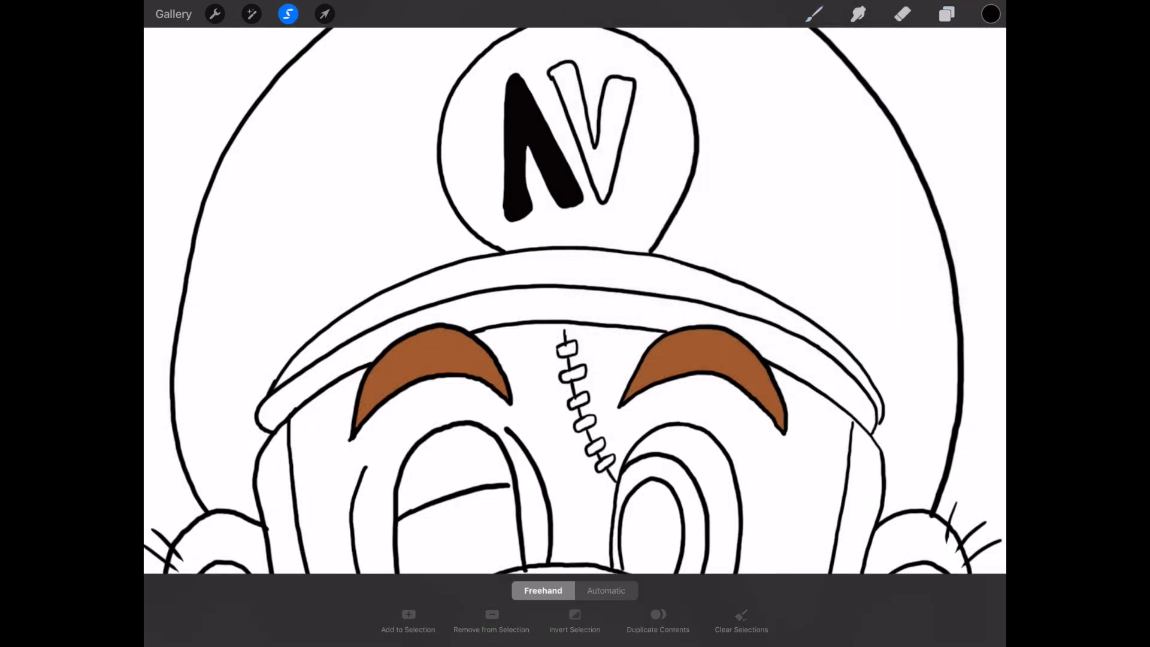
mouse_move(593, 145)
left_mouse_down()
mouse_move(572, 62)
mouse_move(553, 75)
mouse_move(601, 200)
mouse_move(633, 87)
left_mouse_up()
left_click(947, 14)
left_click(791, 85)
left_click(712, 99)
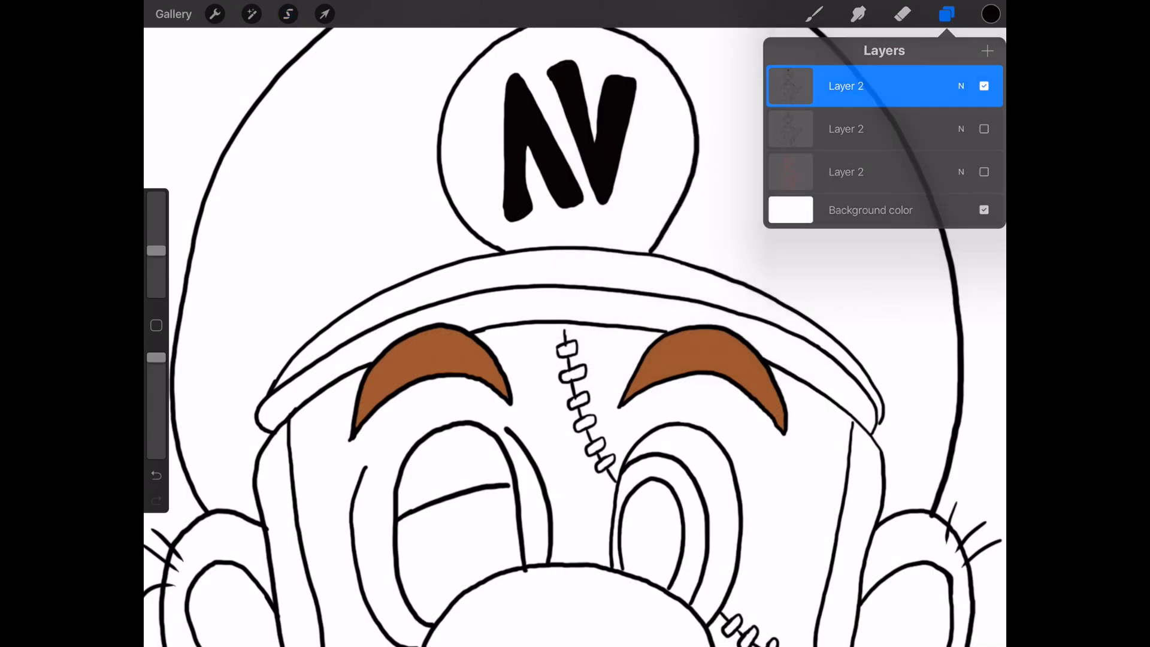
left_click(814, 14)
Brush over the white gaps in the V and N and smooth the N's left edge
left_click_drag(551, 76, 572, 138)
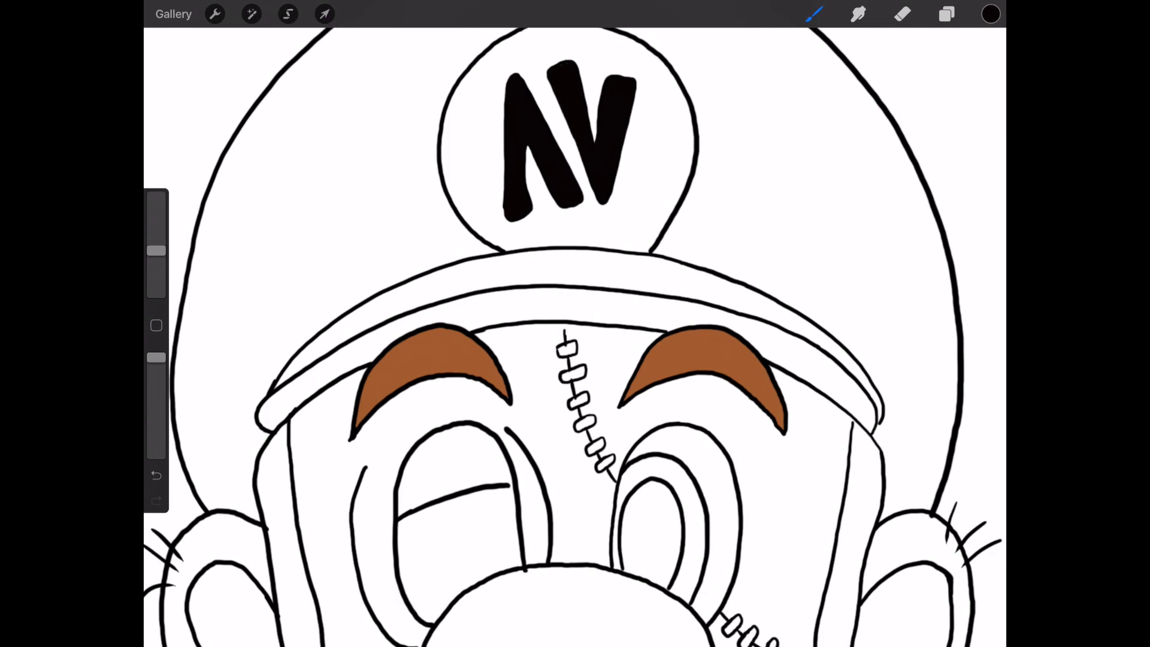
mouse_move(552, 75)
left_mouse_down()
mouse_move(579, 162)
mouse_move(632, 90)
left_mouse_up()
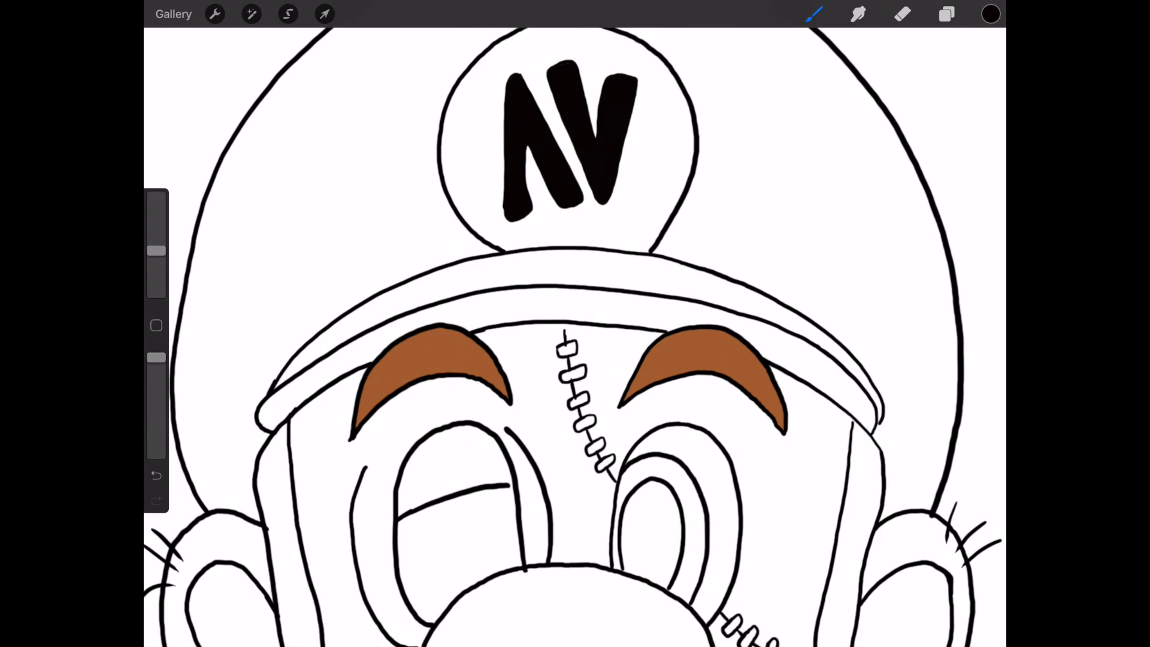
mouse_move(530, 147)
left_mouse_down()
mouse_move(548, 197)
mouse_move(534, 210)
left_mouse_up()
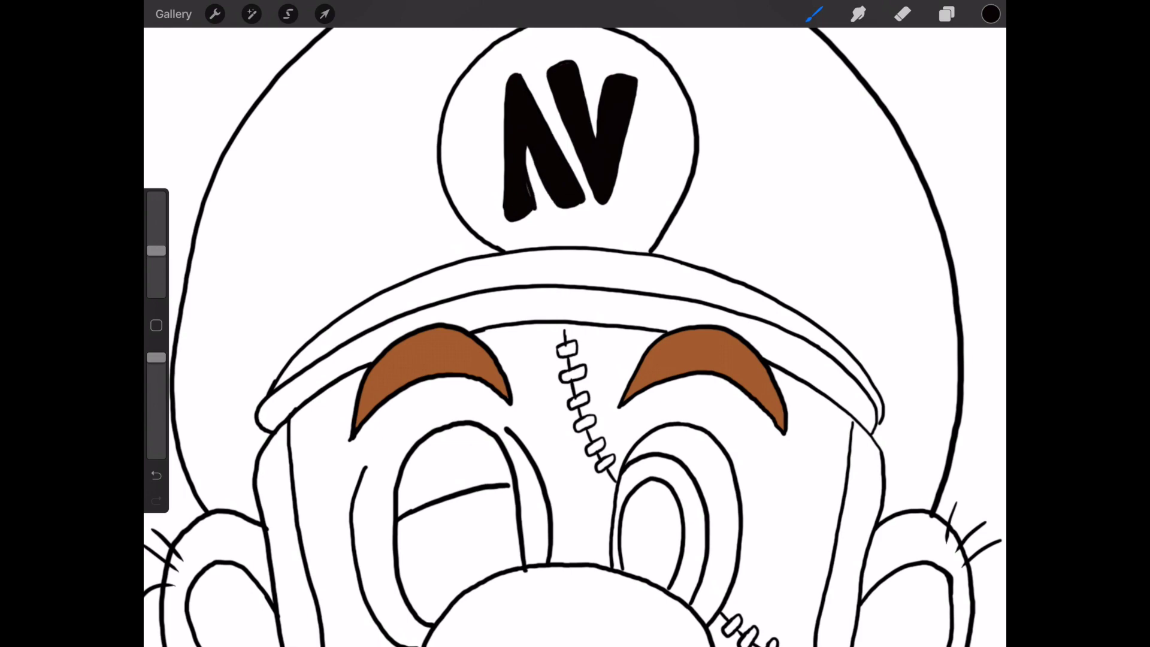
left_click_drag(530, 149, 535, 213)
left_click_drag(156, 251, 157, 229)
mouse_move(501, 195)
left_mouse_down()
mouse_move(504, 93)
mouse_move(500, 194)
left_mouse_up()
scroll(575, 336, "down", 3)
Choose a mid green as the painting colour
scroll(575, 336, "down", 3)
scroll(497, 336, "up", 2)
left_click(948, 14)
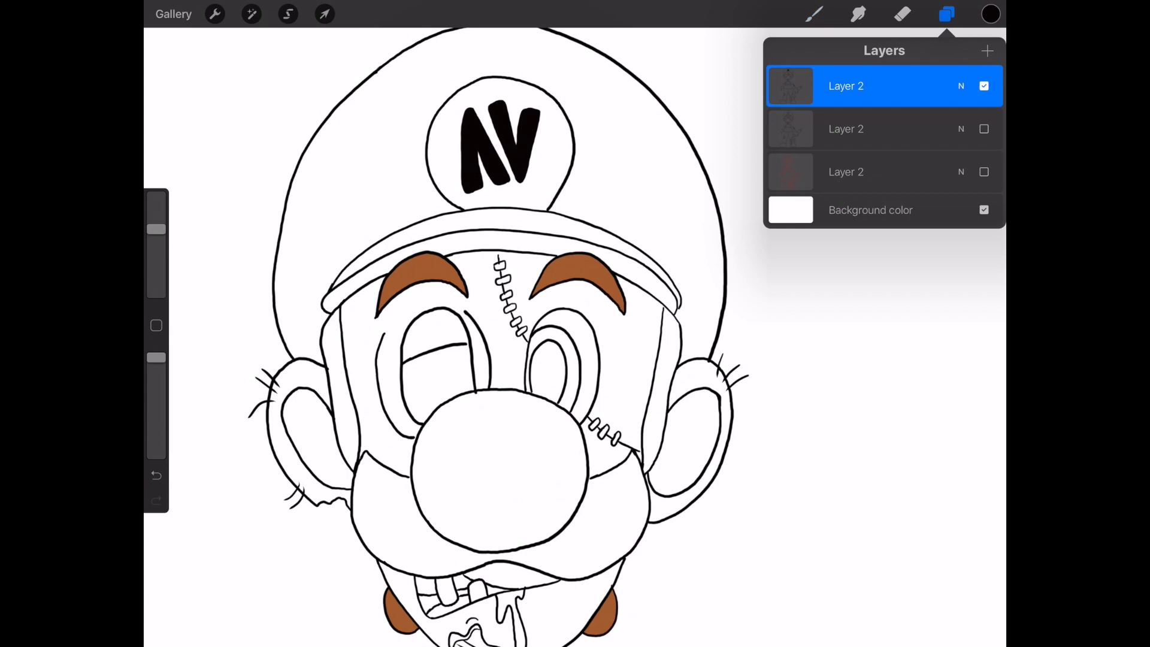
left_click(991, 14)
left_click(821, 114)
left_click_drag(821, 114, 805, 140)
mouse_move(911, 230)
left_mouse_down()
mouse_move(924, 141)
mouse_move(902, 157)
left_mouse_up()
left_click(814, 14)
Fill the cap, its brim and the shirt with green
mouse_move(991, 13)
left_mouse_down()
mouse_move(936, 54)
mouse_move(630, 159)
left_mouse_up()
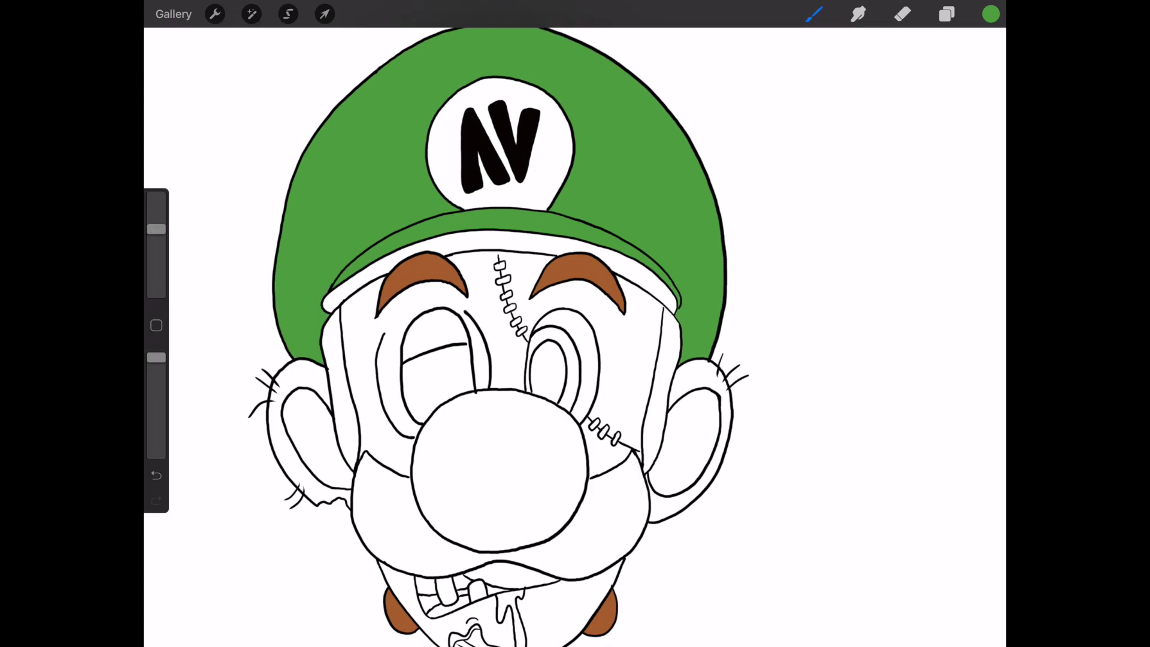
left_click_drag(991, 14, 526, 250)
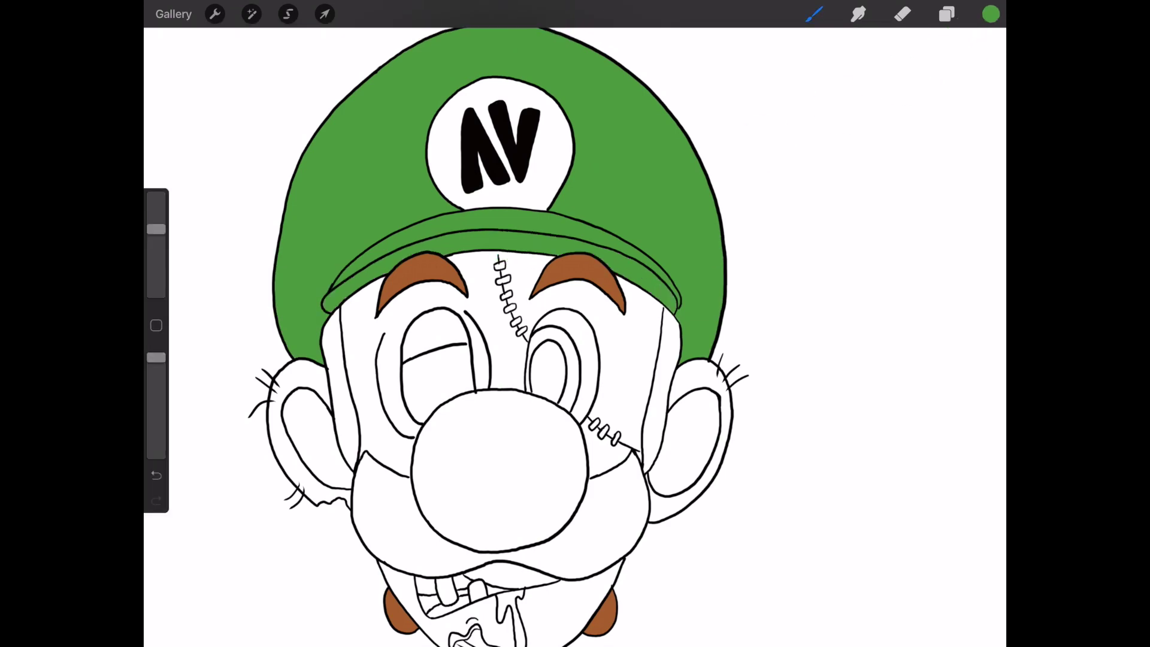
scroll(503, 336, "down", 3)
mouse_move(991, 13)
left_mouse_down()
mouse_move(716, 293)
mouse_move(509, 431)
left_mouse_up()
mouse_move(991, 13)
left_mouse_down()
mouse_move(646, 505)
mouse_move(385, 483)
left_mouse_up()
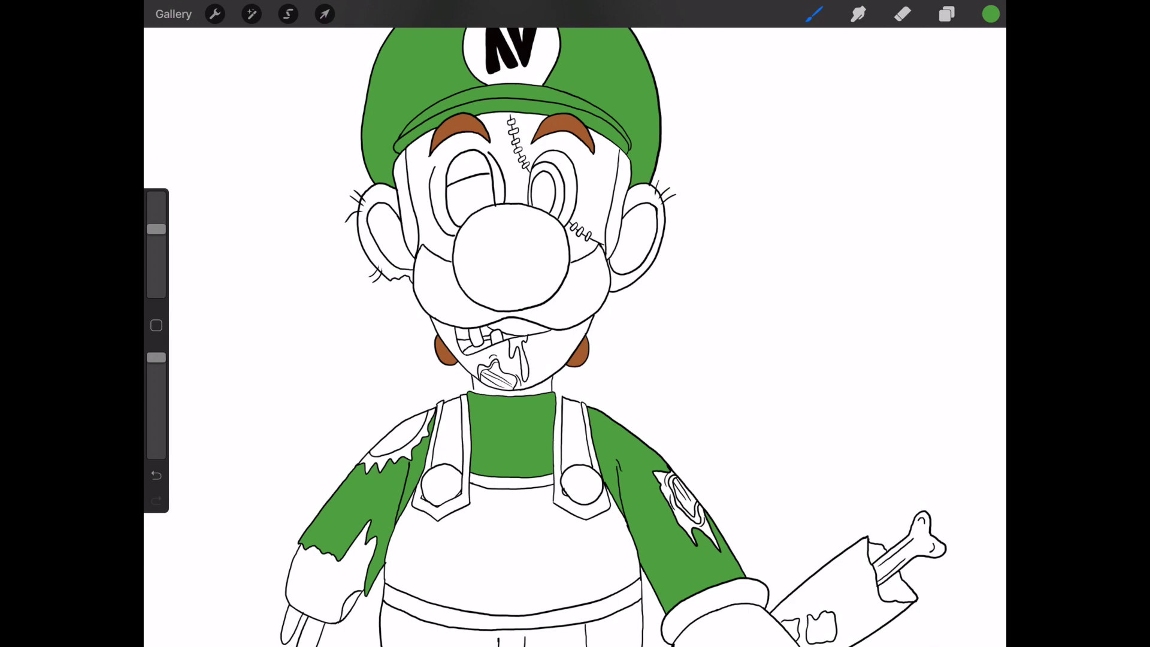
Sample the brown from Luigi's ear as the active colour
scroll(539, 336, "down", 2)
scroll(539, 336, "down", 2)
scroll(539, 336, "down", 1)
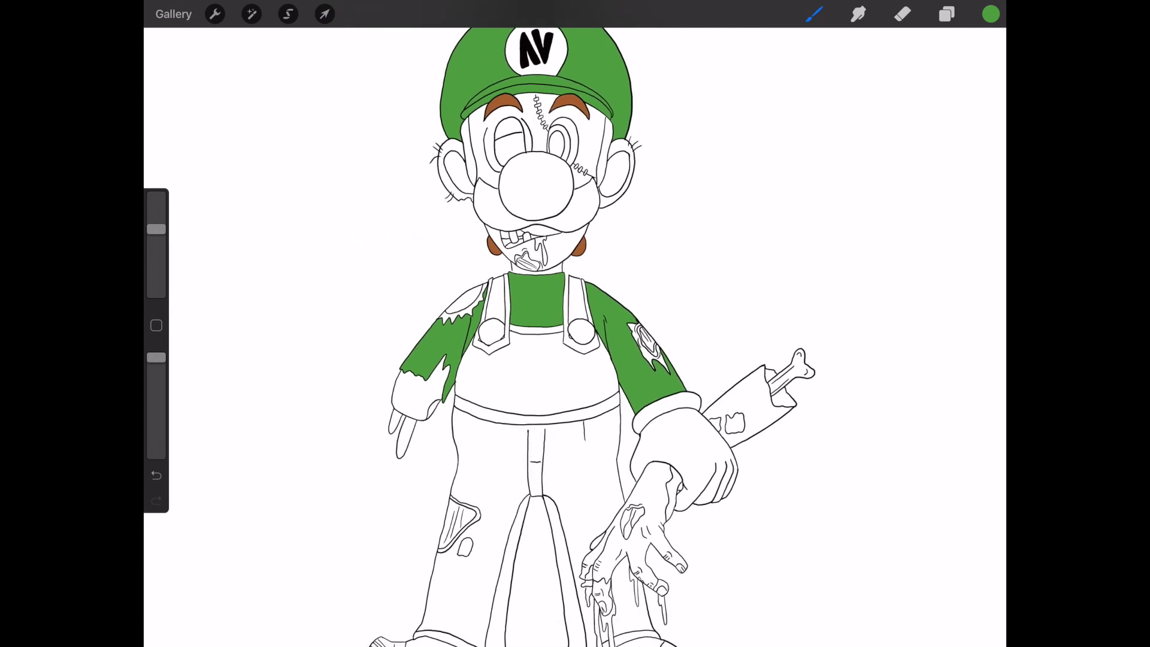
scroll(539, 335, "down", 2)
scroll(539, 335, "down", 1)
scroll(539, 270, "up", 3)
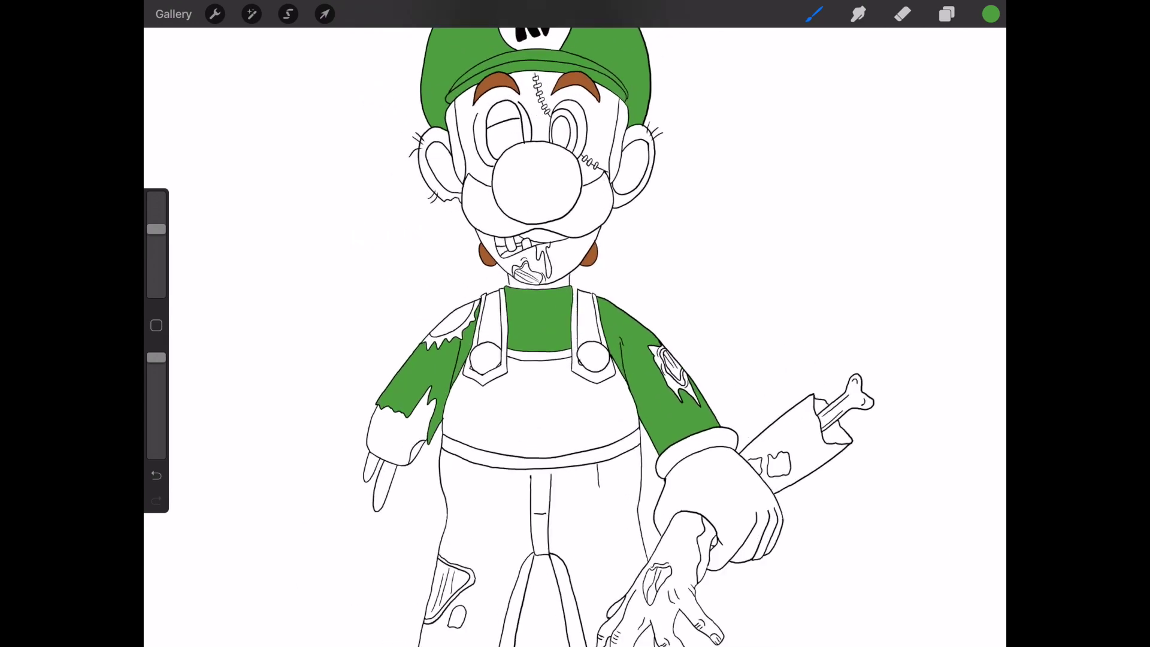
scroll(540, 270, "up", 2)
left_click_drag(513, 210, 615, 281)
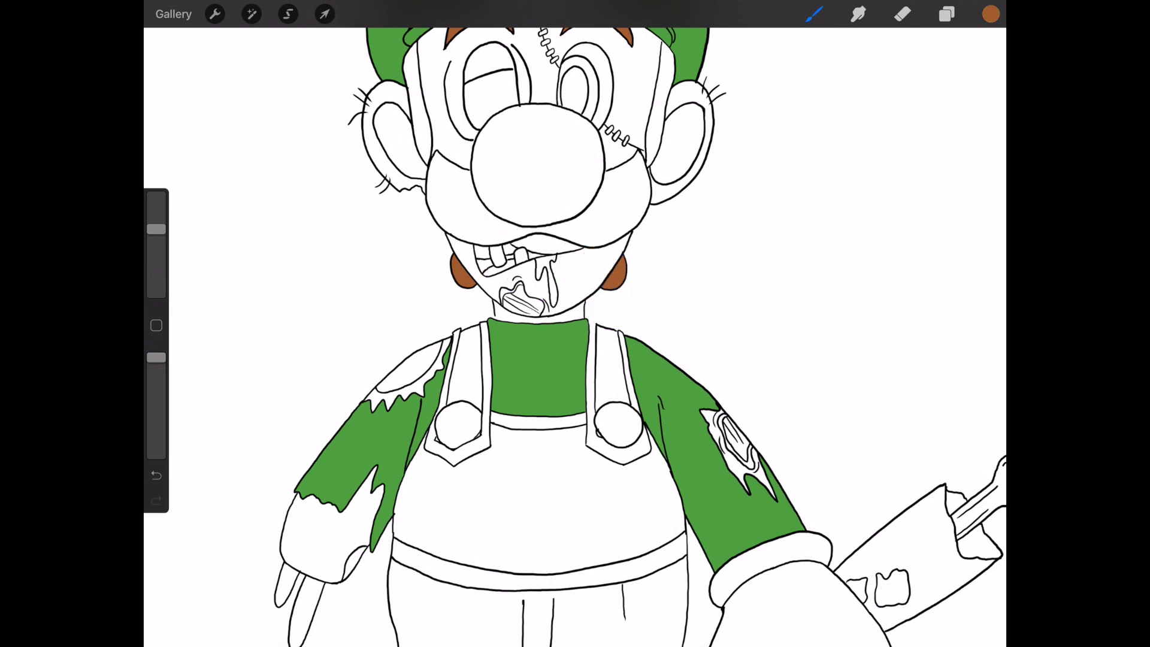
Undo a first mustache fill and a discarded selection, resetting the colour to black
left_click_drag(991, 14, 608, 210)
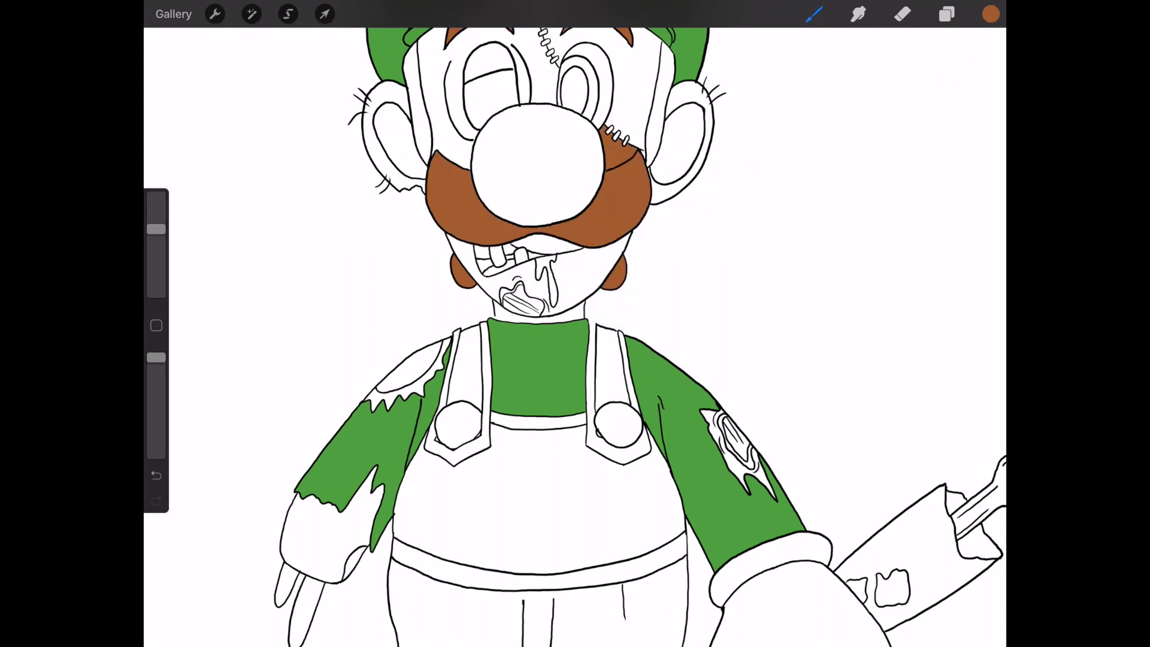
key("ctrl+z")
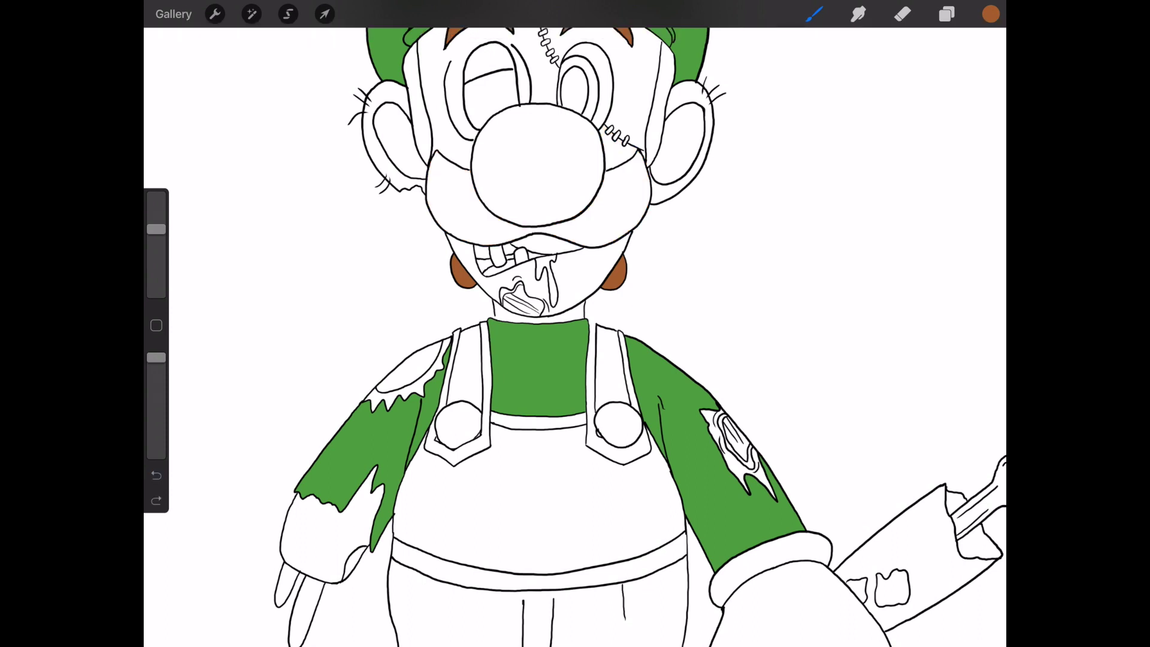
key("s")
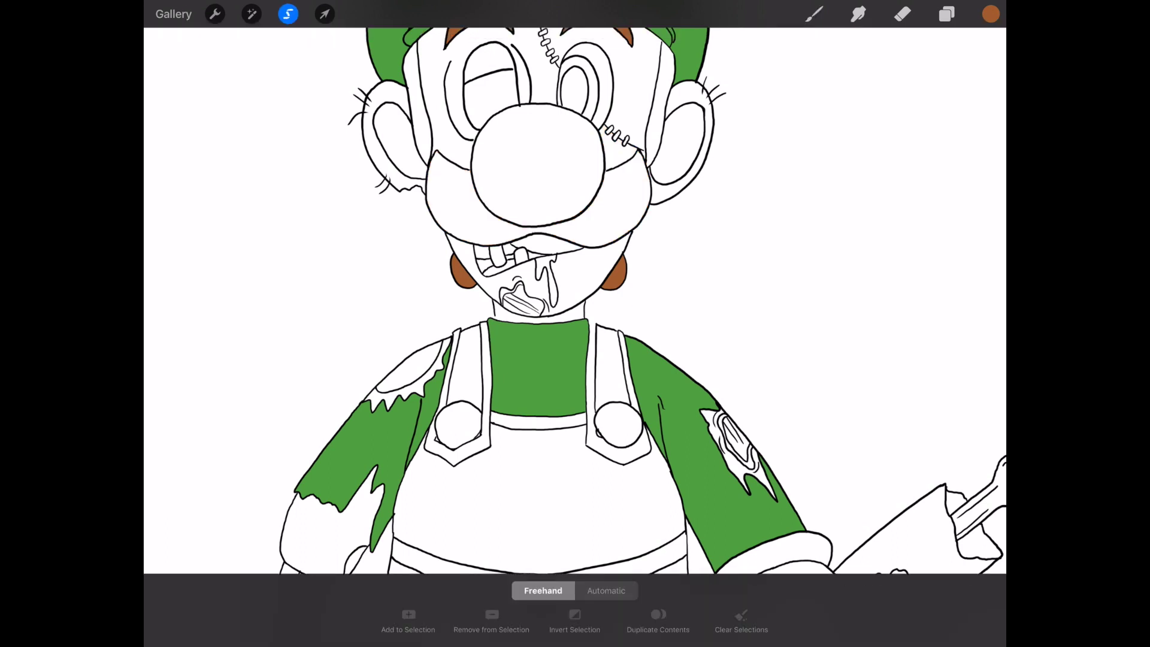
left_click_drag(470, 170, 442, 155)
key("b")
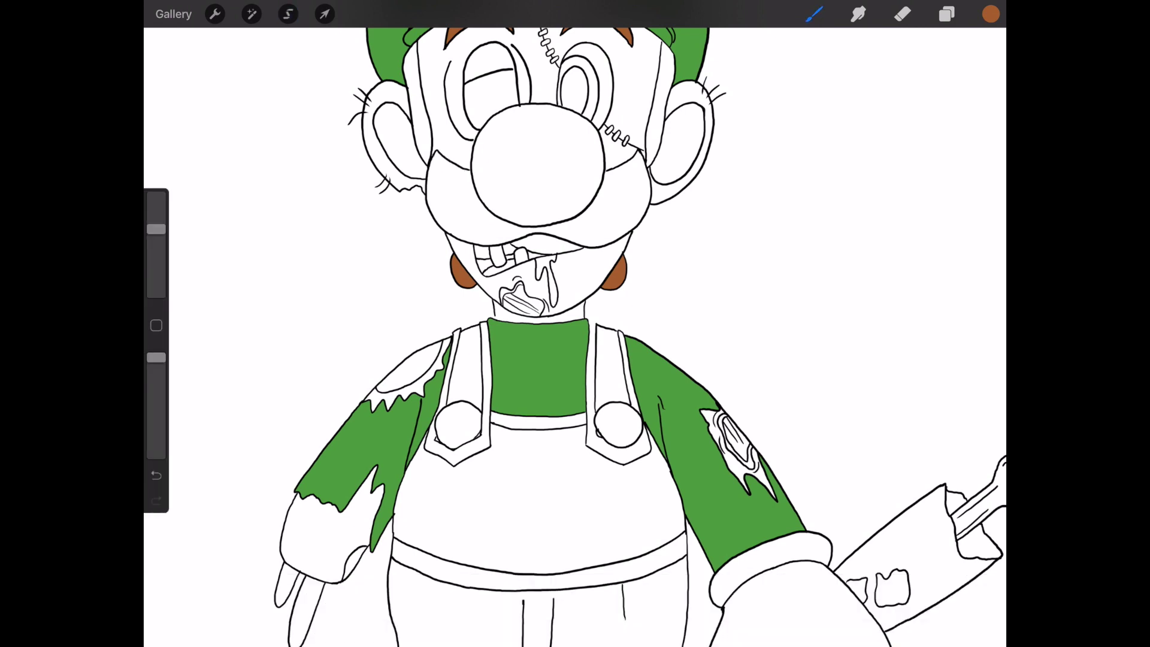
left_click(991, 14)
double_click(906, 187)
left_click(991, 14)
Resample the ear's brown, fill the mustache with it, then switch to yellow
left_click_drag(437, 149, 611, 270)
left_click(991, 13)
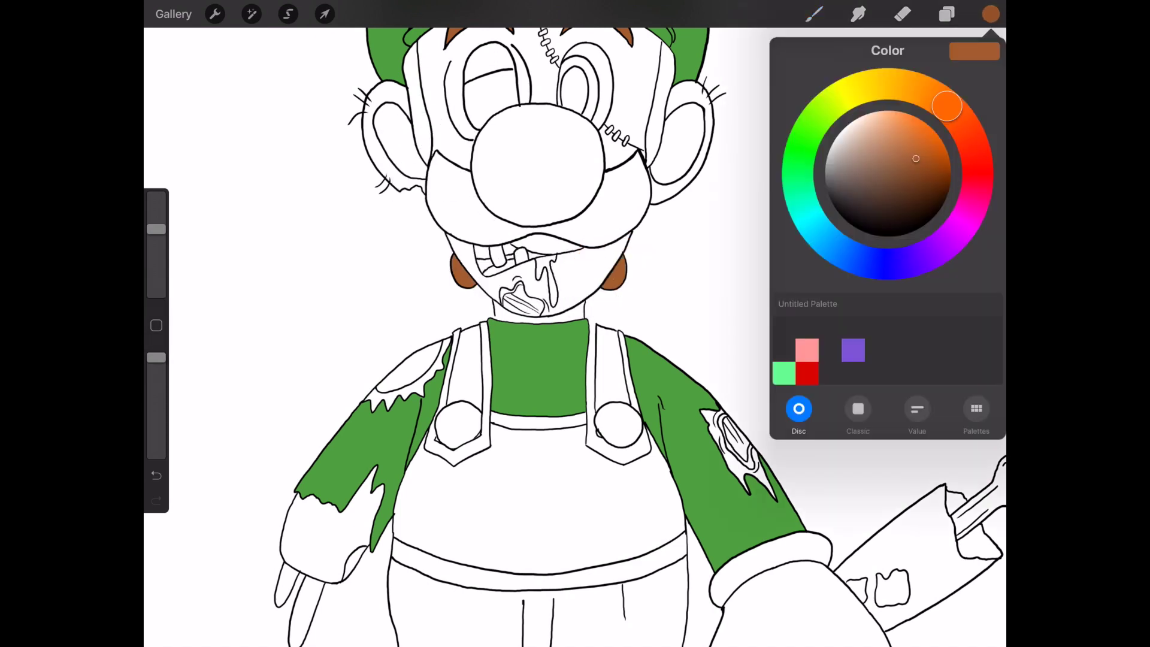
left_click(991, 14)
left_click_drag(991, 14, 622, 201)
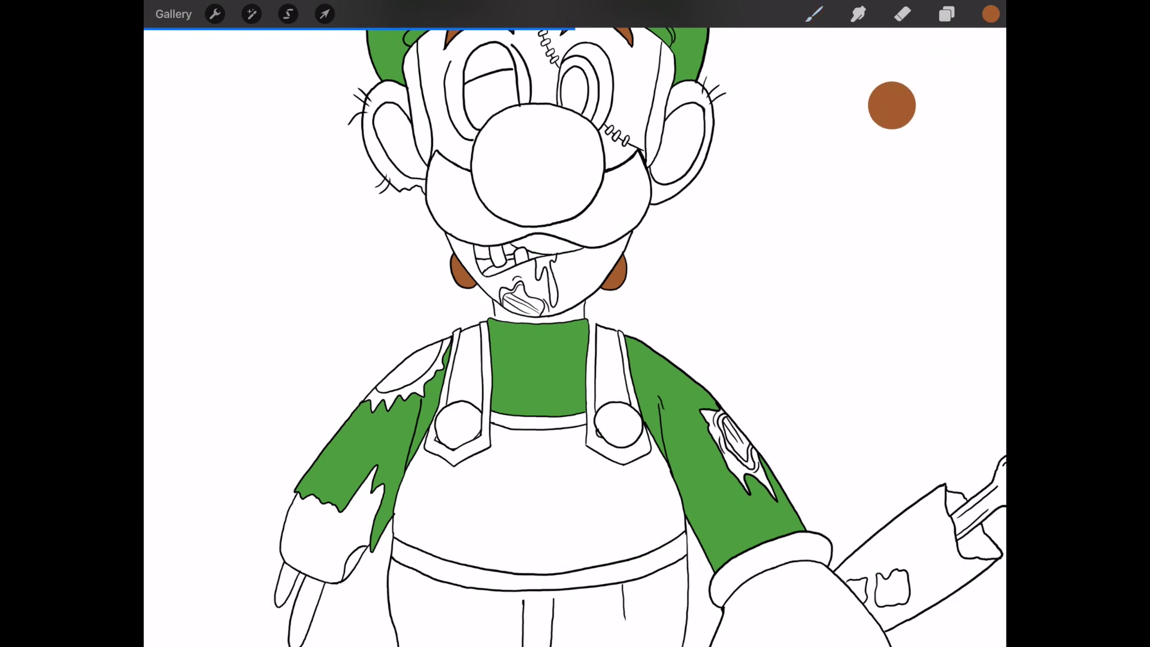
scroll(575, 336, "down", 2)
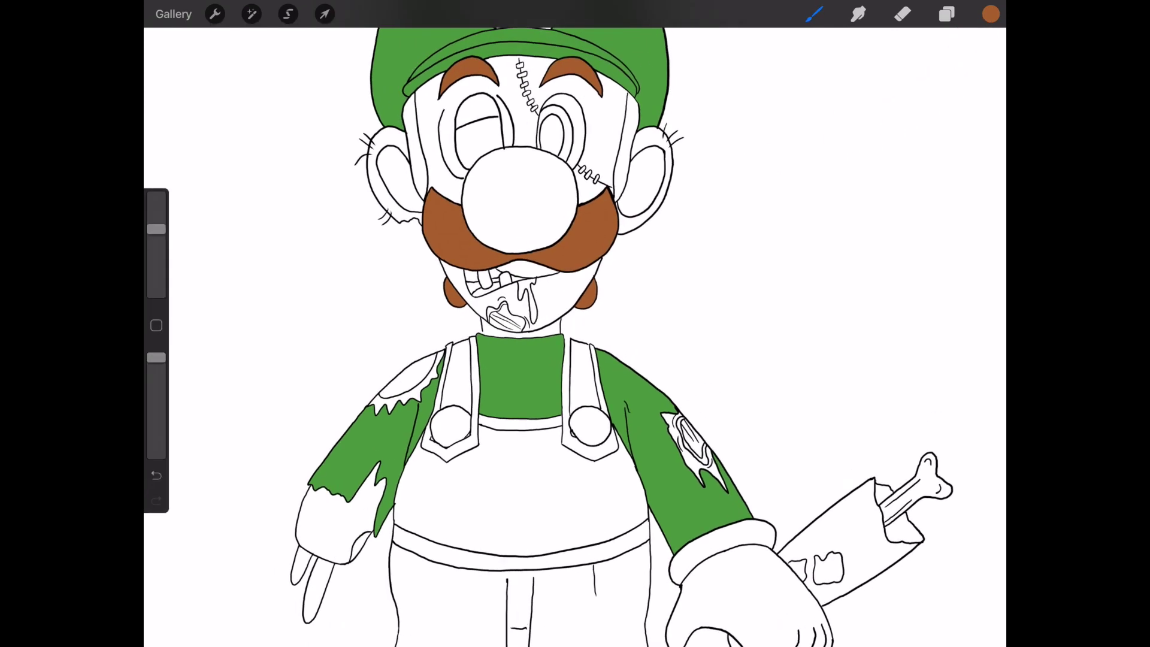
left_click(991, 14)
mouse_move(886, 174)
left_mouse_down()
mouse_move(919, 146)
mouse_move(901, 111)
mouse_move(852, 91)
mouse_move(923, 120)
mouse_move(869, 86)
mouse_move(917, 118)
left_mouse_up()
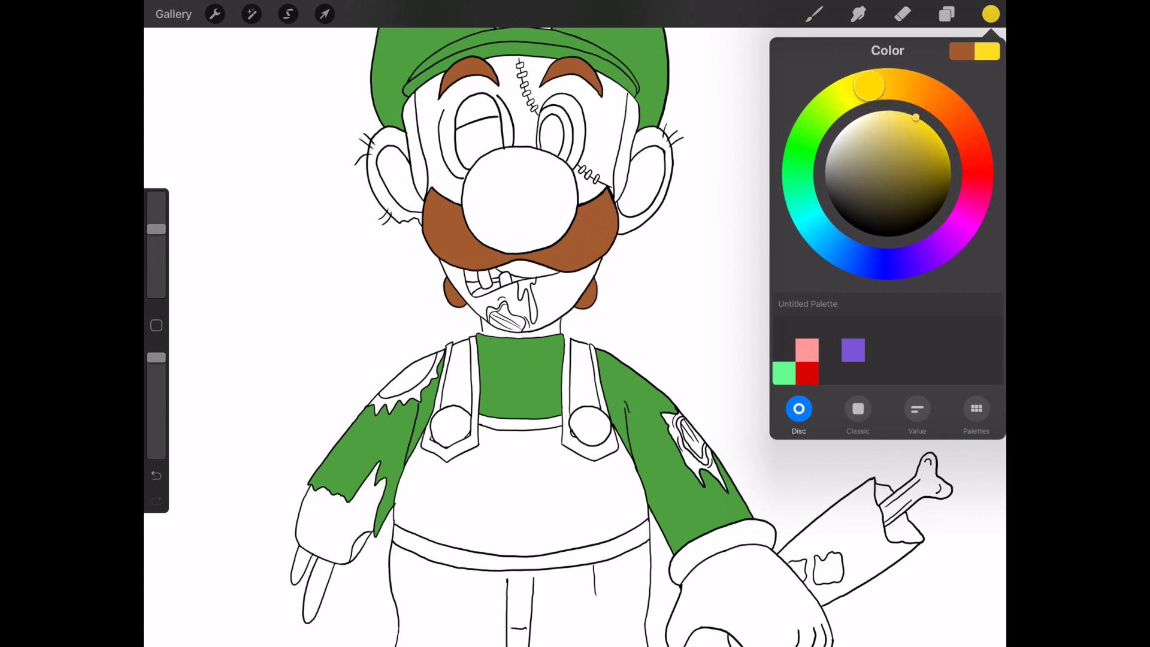
Fill both overall buttons with yellow
left_click(991, 14)
left_click_drag(991, 14, 590, 427)
left_click_drag(990, 14, 451, 426)
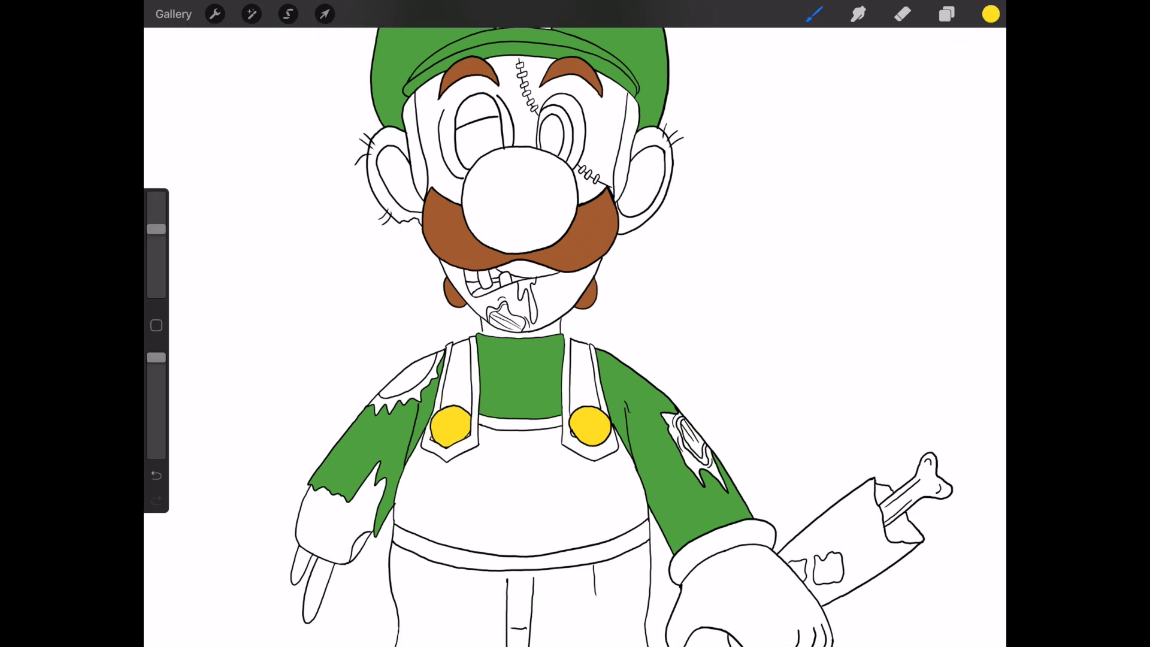
Mix a deeper blue in the Color disc and drop it into the bib and right strap
left_click(991, 14)
left_click(827, 241)
left_click_drag(922, 121, 888, 161)
left_click_drag(827, 241, 856, 259)
left_click_drag(887, 161, 906, 114)
left_click_drag(856, 259, 867, 259)
left_click_drag(906, 114, 909, 114)
left_click_drag(867, 259, 849, 255)
mouse_move(908, 114)
left_mouse_down()
mouse_move(922, 136)
mouse_move(930, 123)
left_mouse_up()
left_click(991, 14)
left_click_drag(991, 14, 543, 503)
left_click_drag(991, 13, 583, 375)
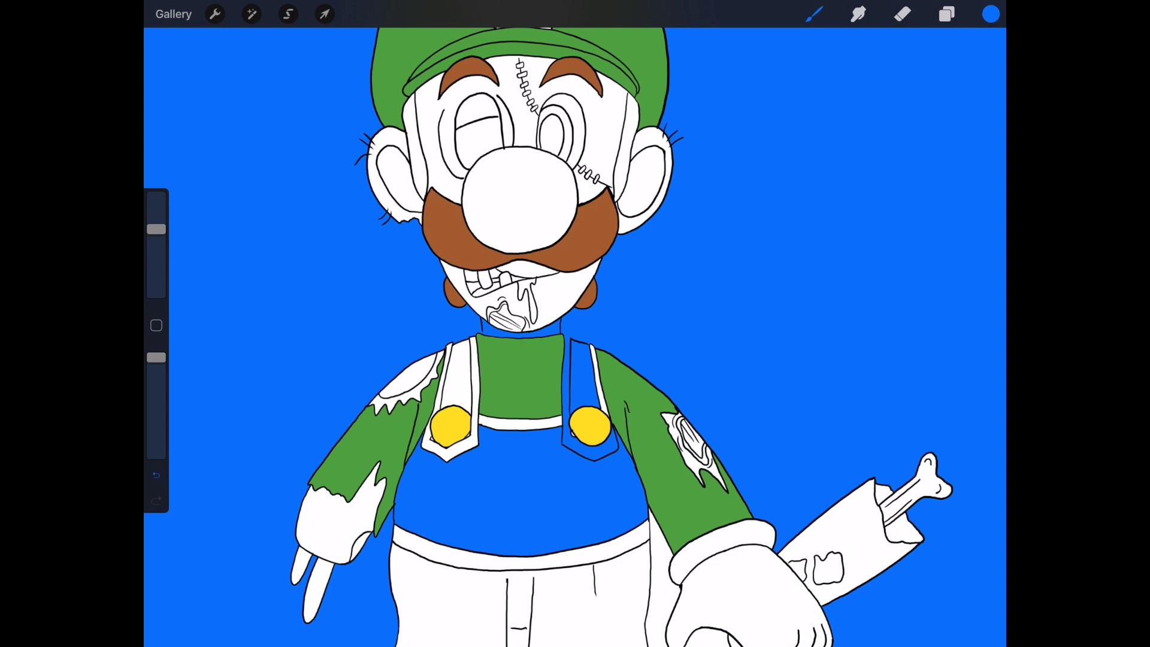
Undo the leaked background fill and fill the pants blue
key("ctrl+z")
scroll(527, 336, "down", 3)
left_click_drag(990, 13, 551, 418)
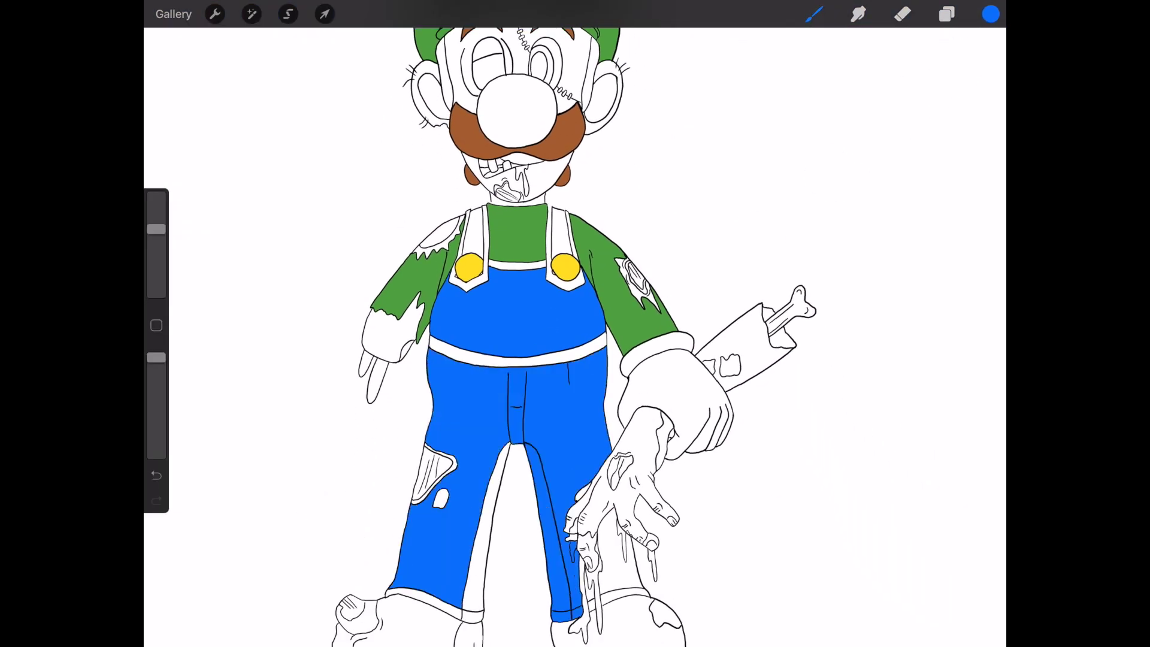
left_click_drag(991, 14, 621, 554)
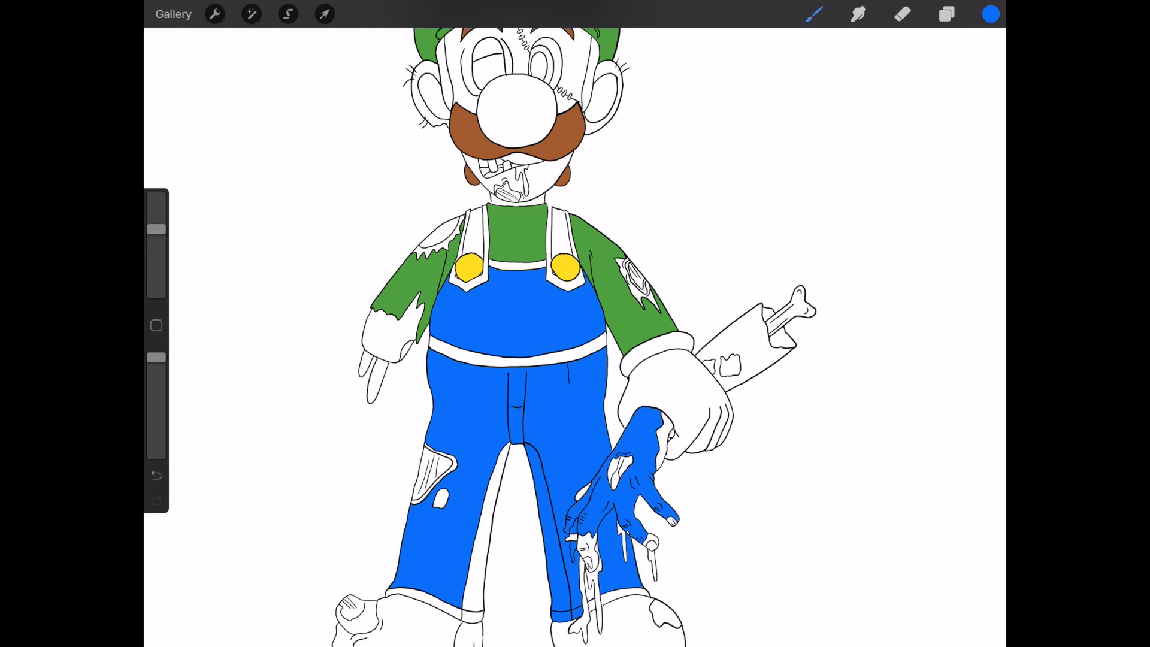
Undo the stray hand fill, then fill the left pant leg and remaining white spots blue
key("ctrl+z")
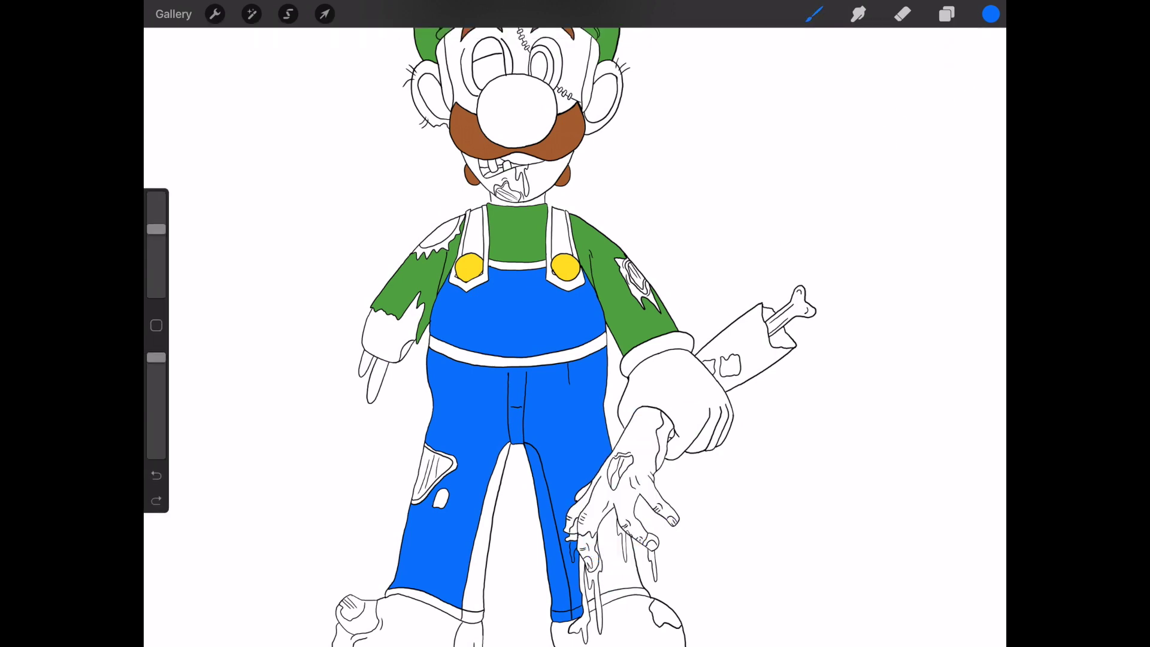
scroll(527, 335, "down", 2)
left_click_drag(991, 14, 492, 479)
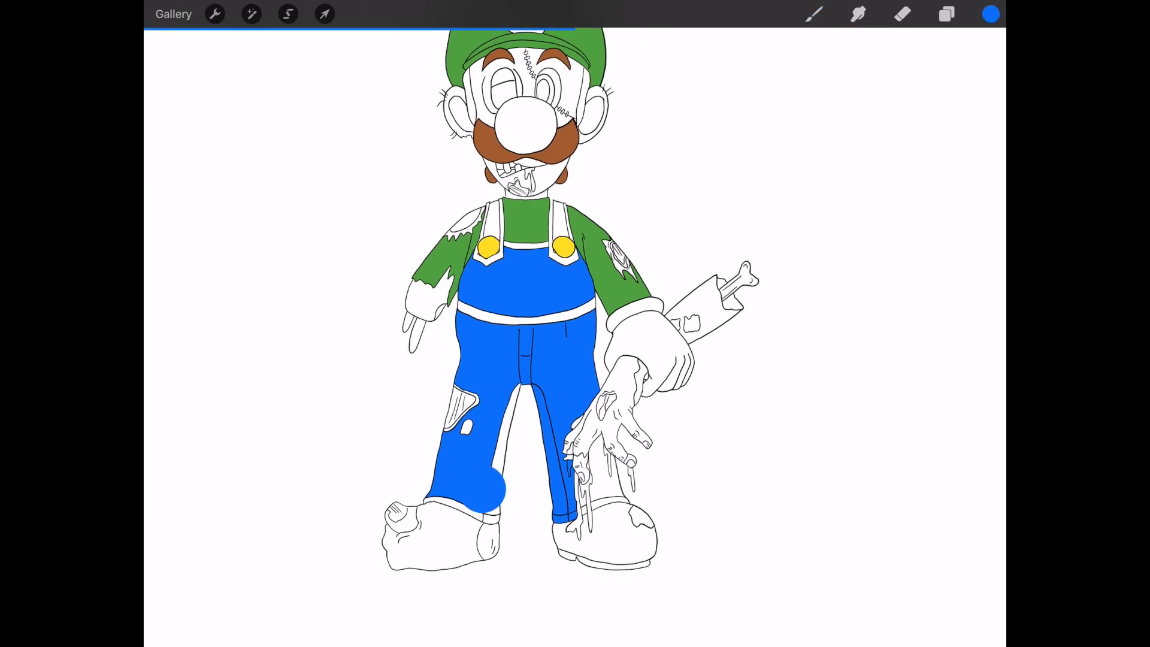
left_click_drag(991, 14, 485, 514)
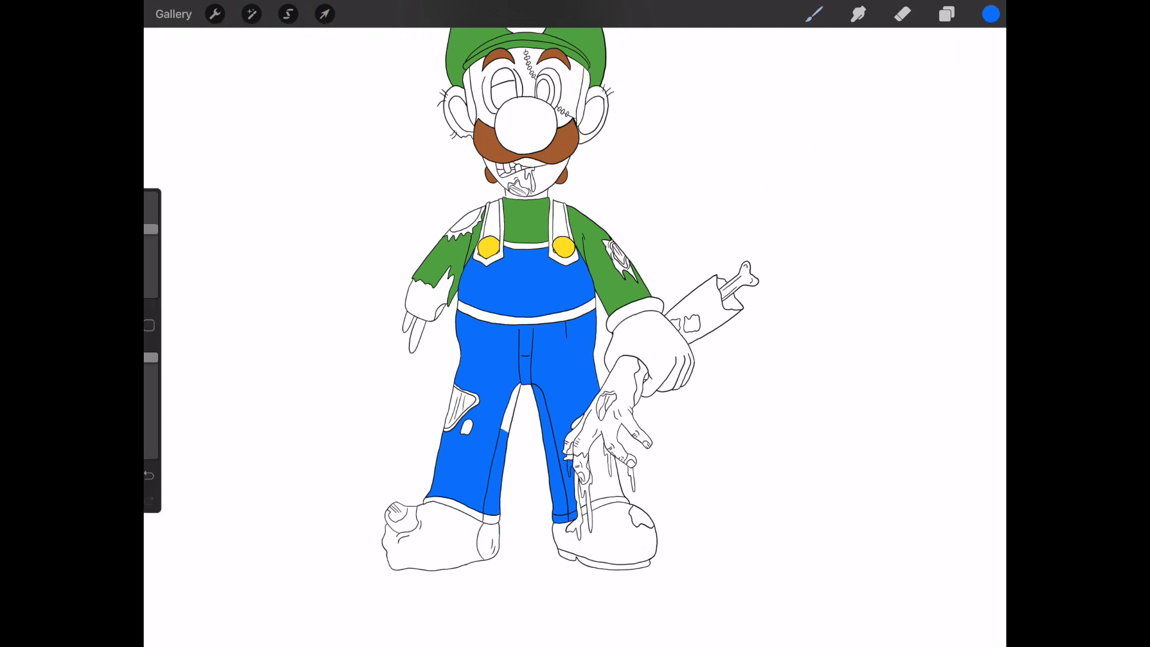
mouse_move(991, 14)
left_mouse_down()
mouse_move(673, 229)
mouse_move(488, 314)
left_mouse_up()
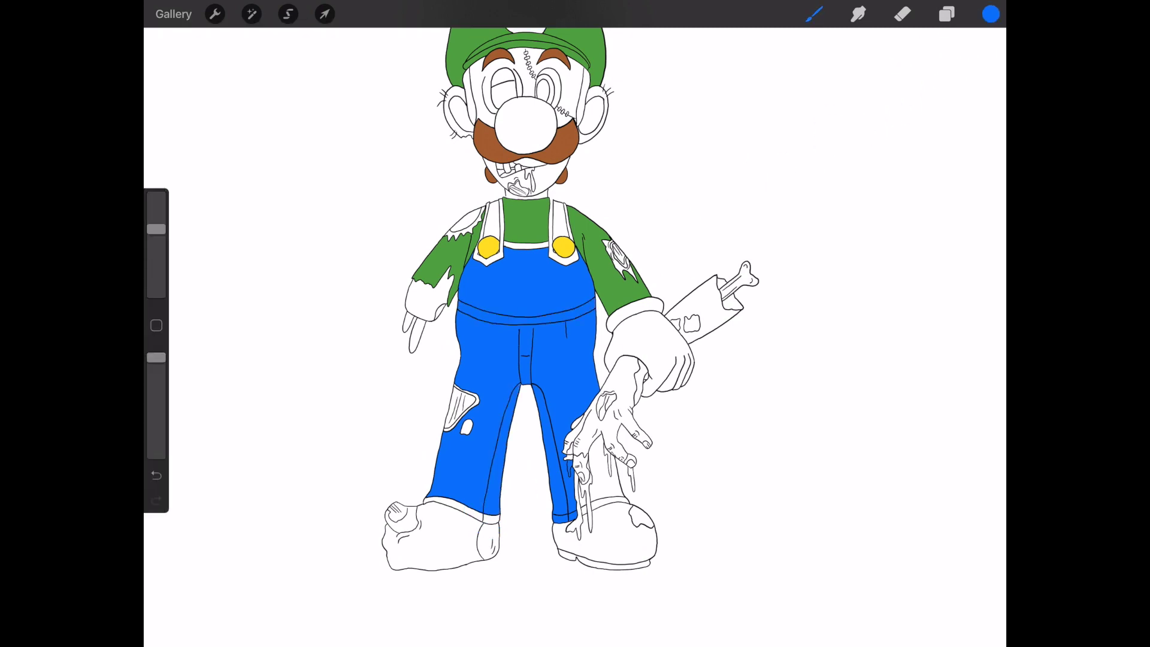
Try filling both overall straps blue and undo the fill that flooded the background
left_click_drag(991, 14, 489, 227)
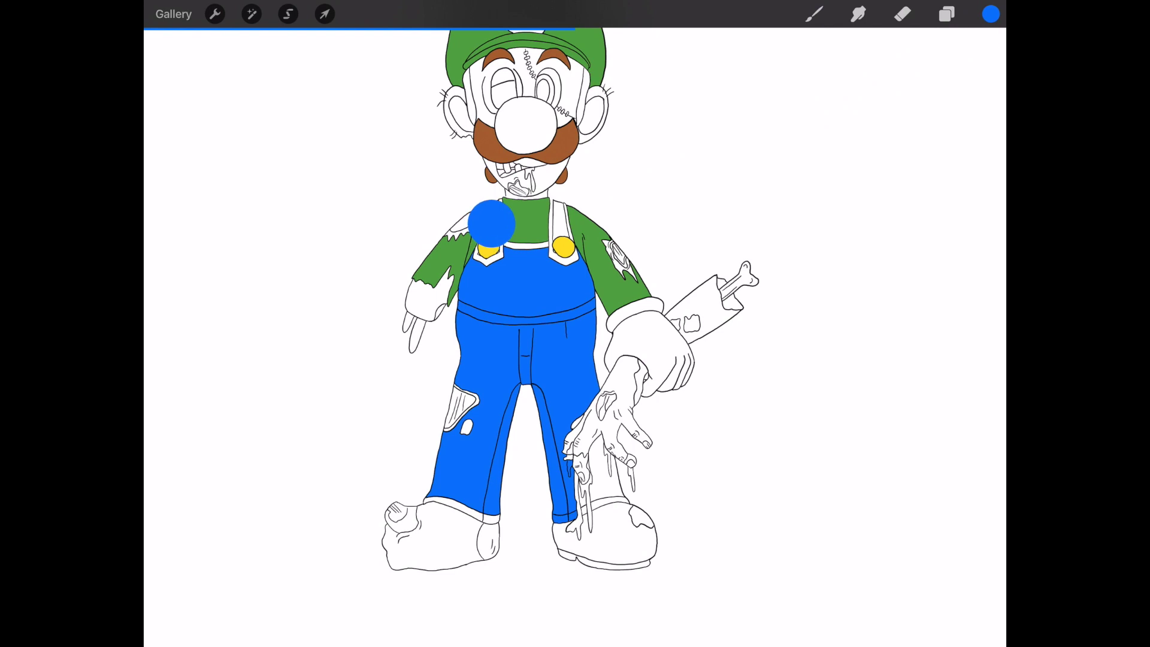
mouse_move(991, 14)
left_mouse_down()
mouse_move(954, 46)
mouse_move(569, 254)
mouse_move(779, 254)
left_mouse_up()
key("ctrl+z")
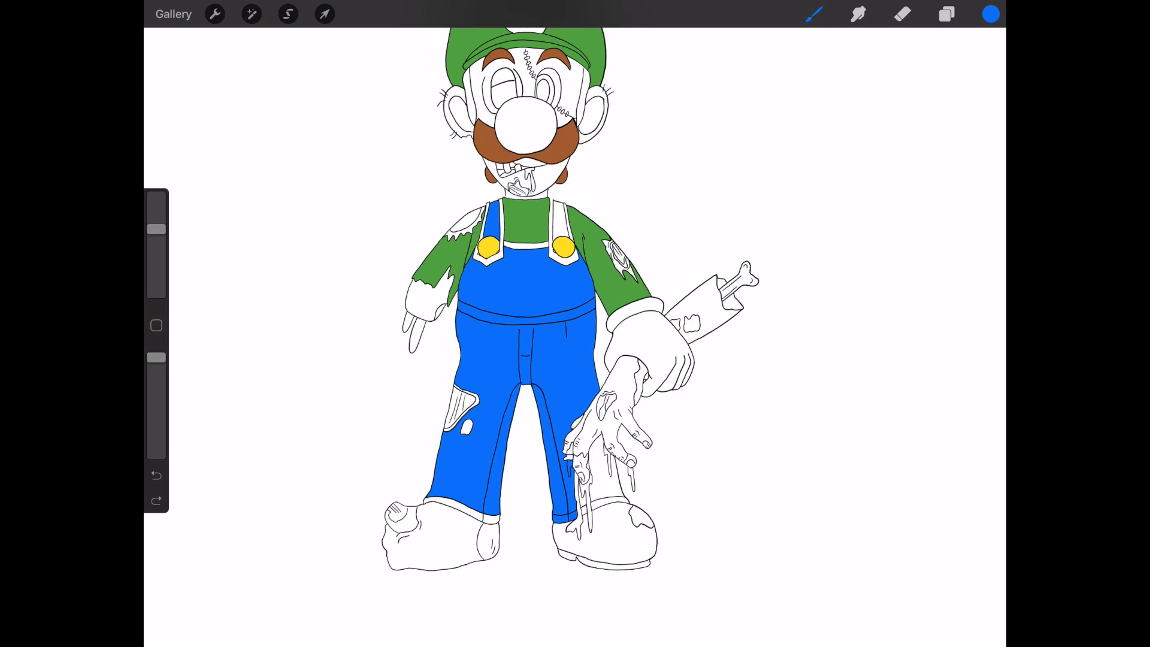
scroll(523, 227, "up", 2)
scroll(522, 227, "up", 3)
scroll(522, 227, "up", 2)
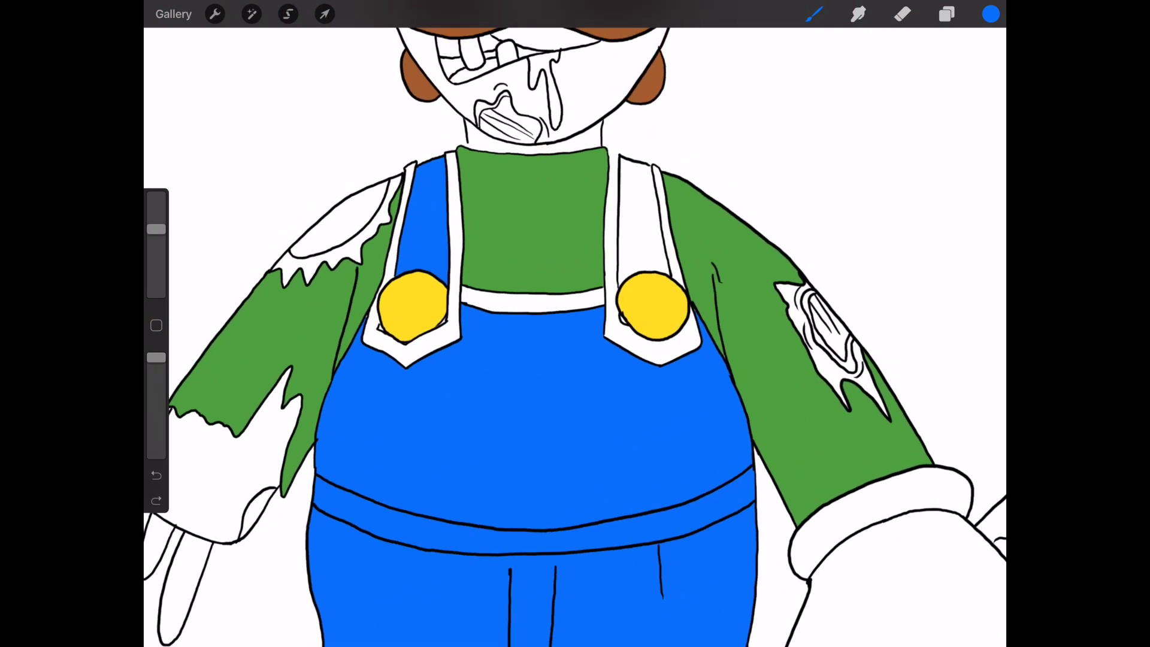
left_click(991, 14)
left_click(904, 236)
left_click(990, 13)
left_click(288, 14)
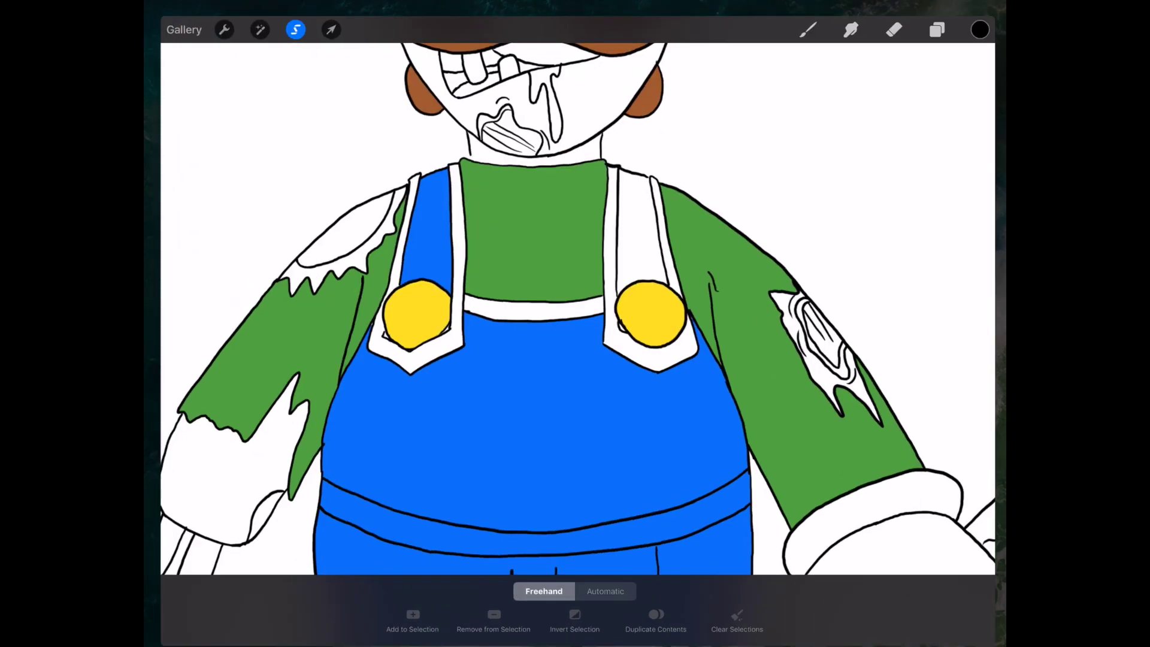
left_click(991, 14)
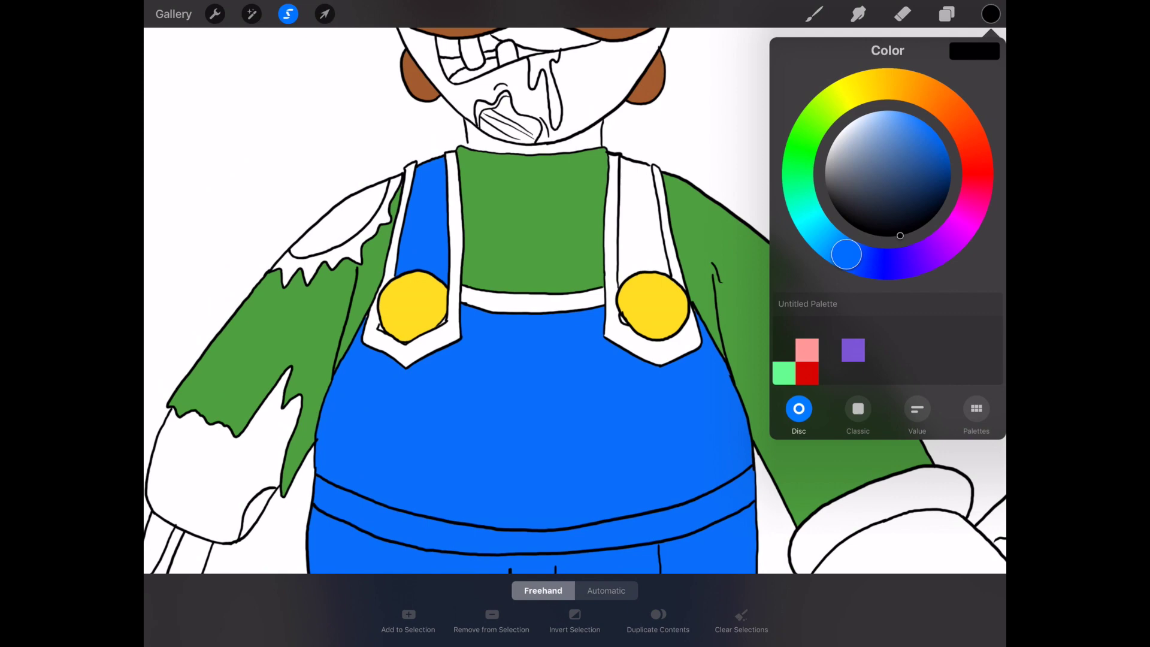
left_click(991, 14)
left_click(325, 14)
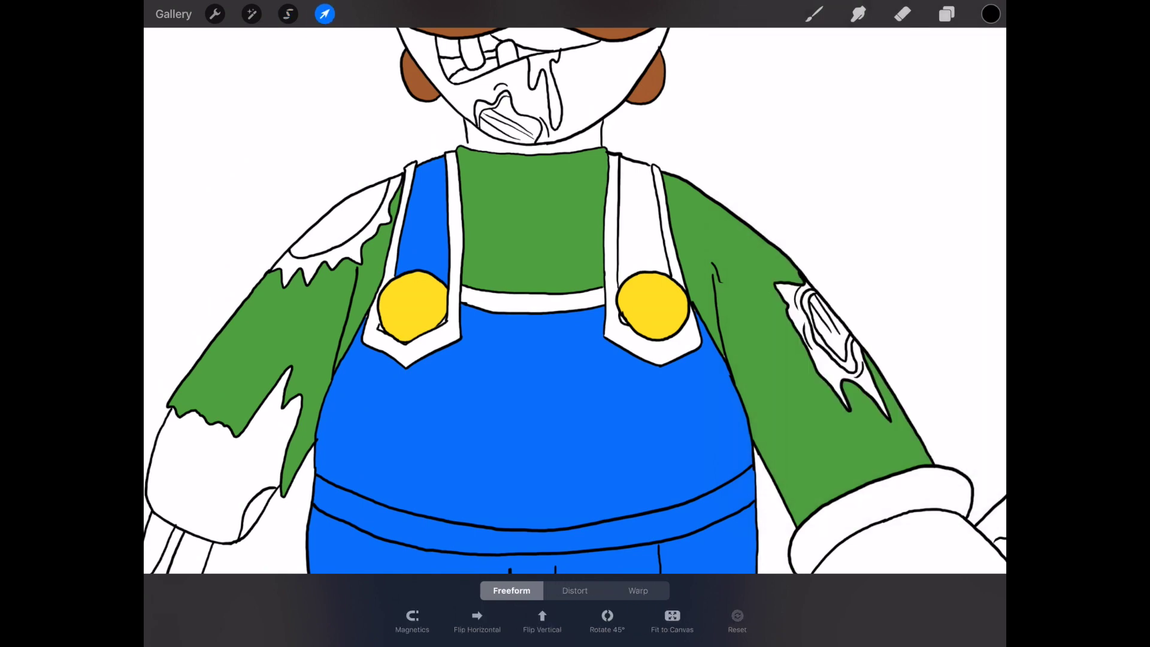
left_click(325, 14)
left_click(585, 411)
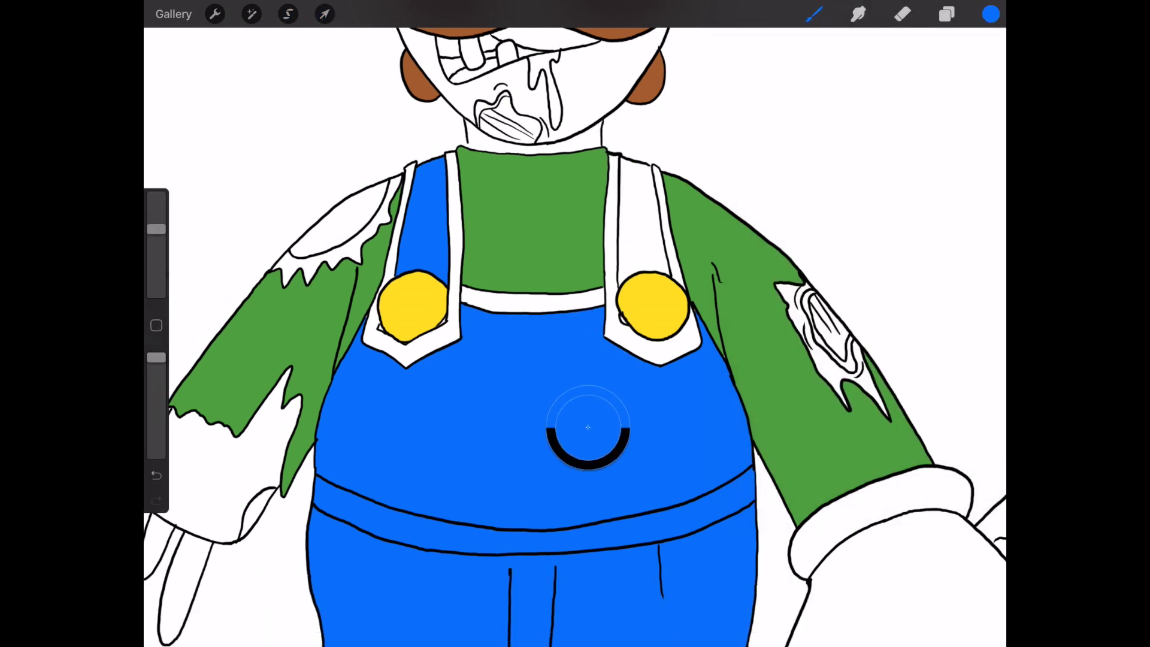
Fill the right strap, left strap and the band below the shirt blue, undoing a leak
left_click(991, 14)
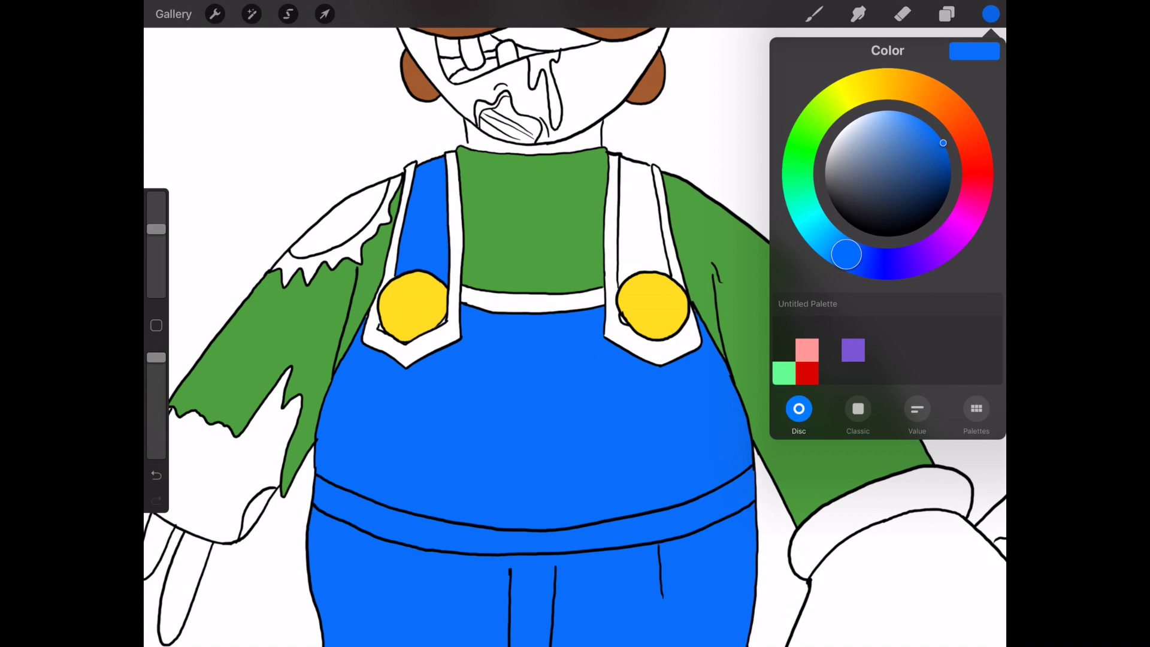
left_click(991, 13)
left_click_drag(991, 14, 661, 344)
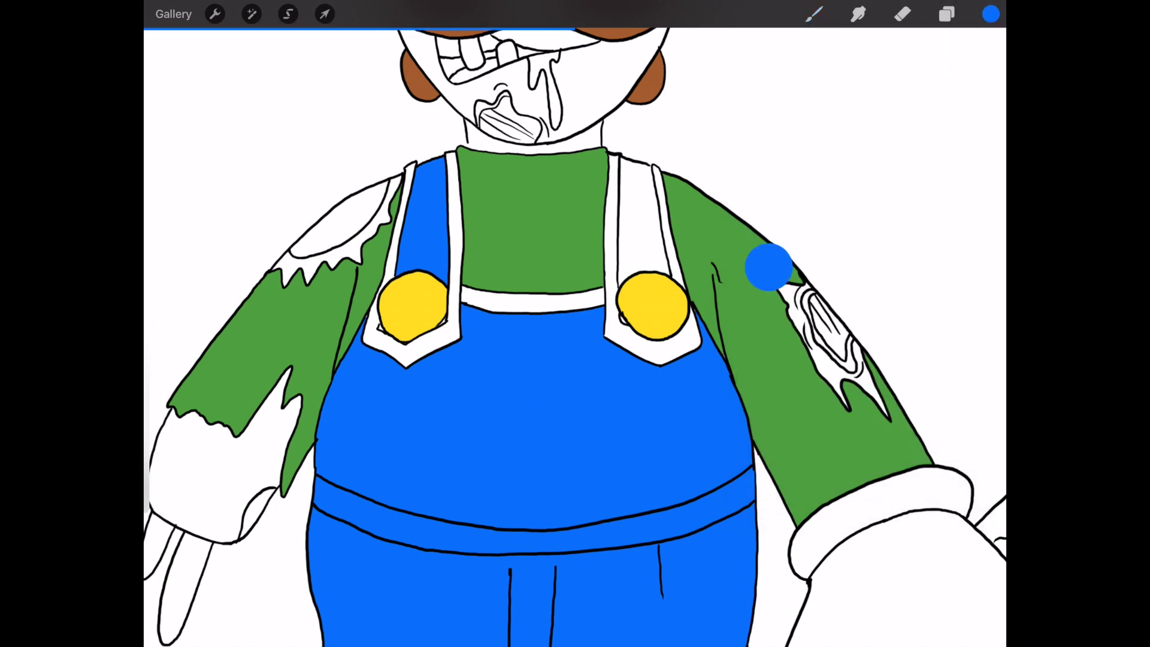
left_click_drag(991, 14, 639, 232)
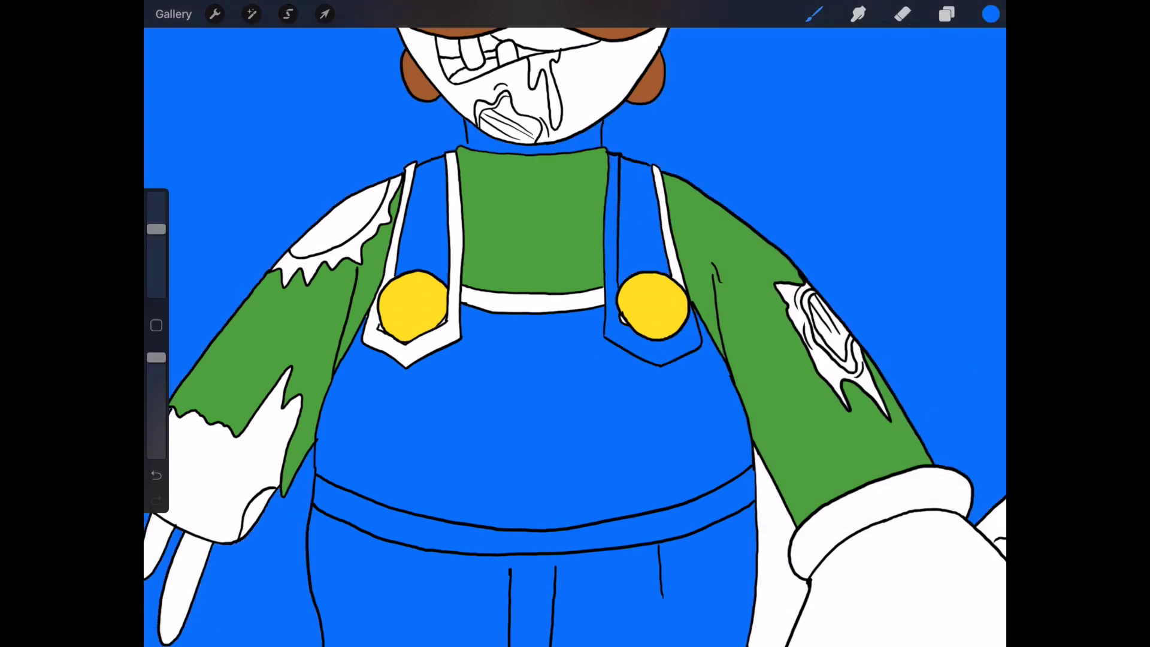
key("ctrl+z")
left_click_drag(991, 13, 425, 324)
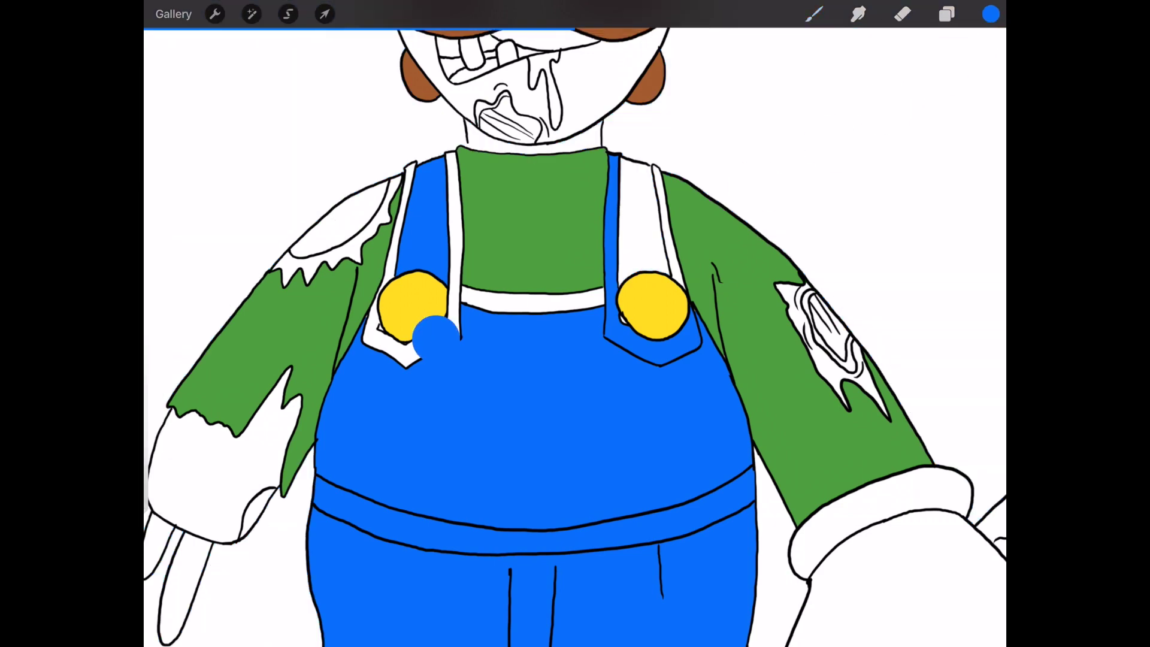
left_click_drag(991, 14, 552, 299)
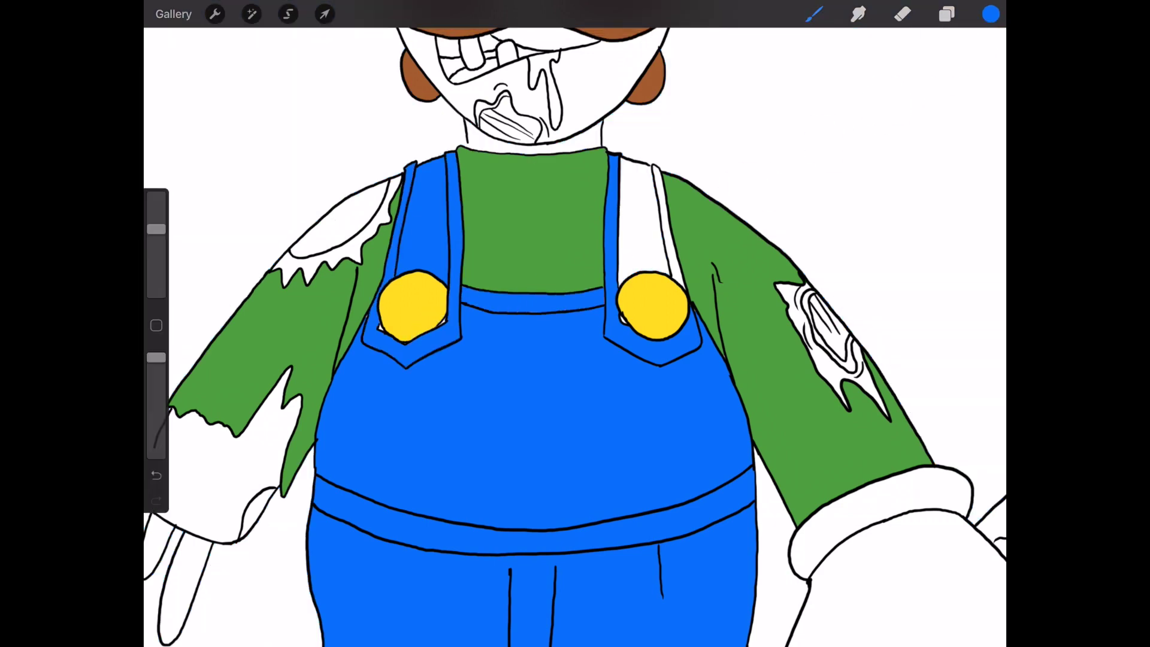
Resample the overalls blue and fill the right strap again
left_click(991, 14)
left_click(814, 14)
left_click(650, 165)
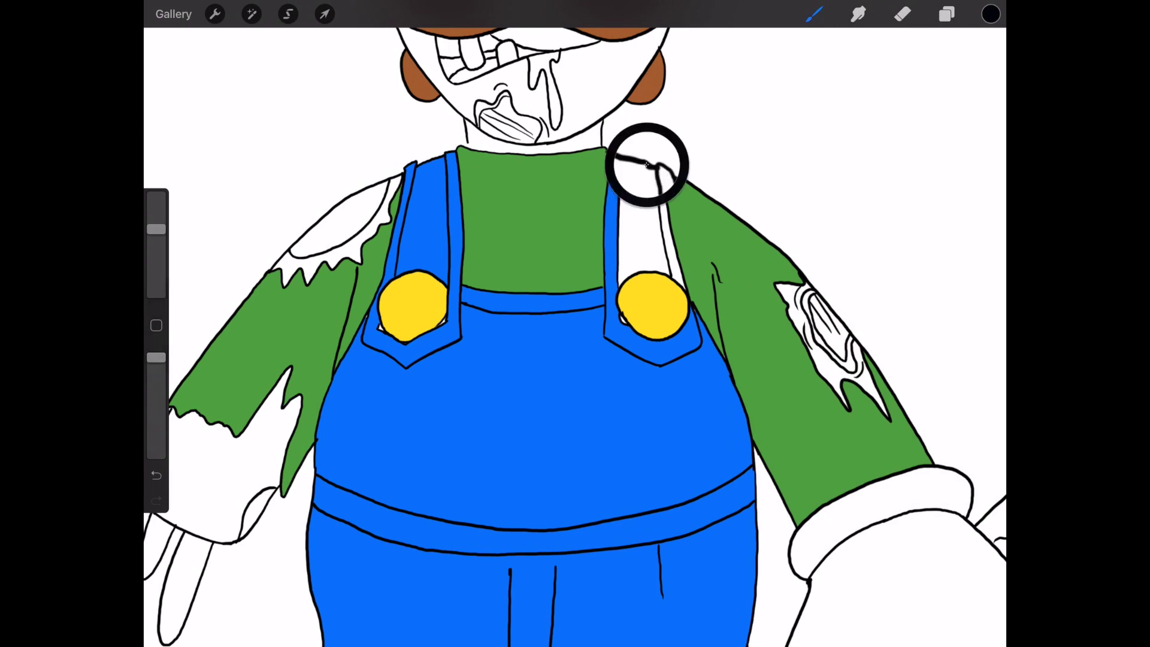
left_click(640, 228)
left_click_drag(991, 13, 673, 250)
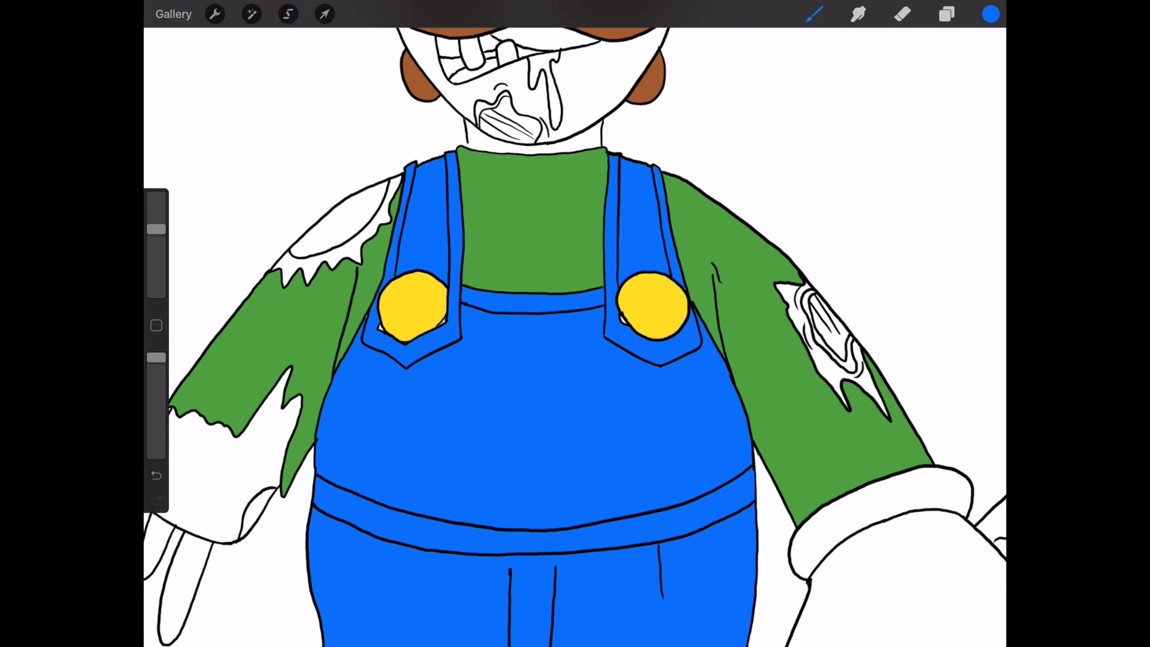
scroll(575, 335, "down", 5)
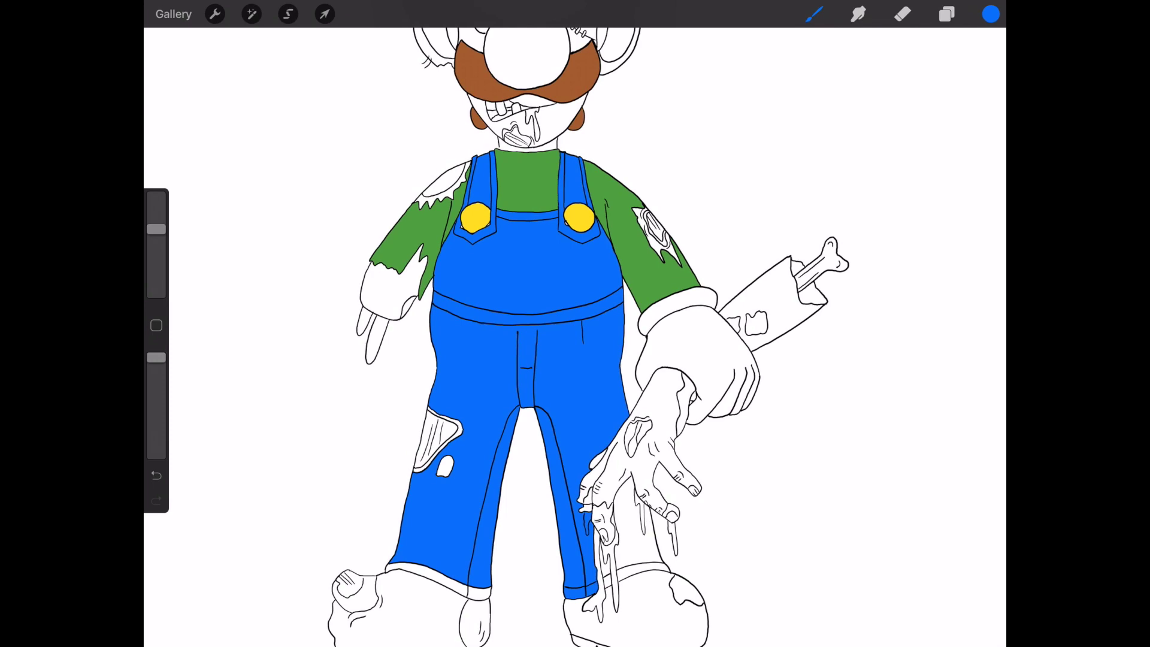
Sample a brown from the drawing, try a face fill, and undo it
scroll(575, 335, "up", 2)
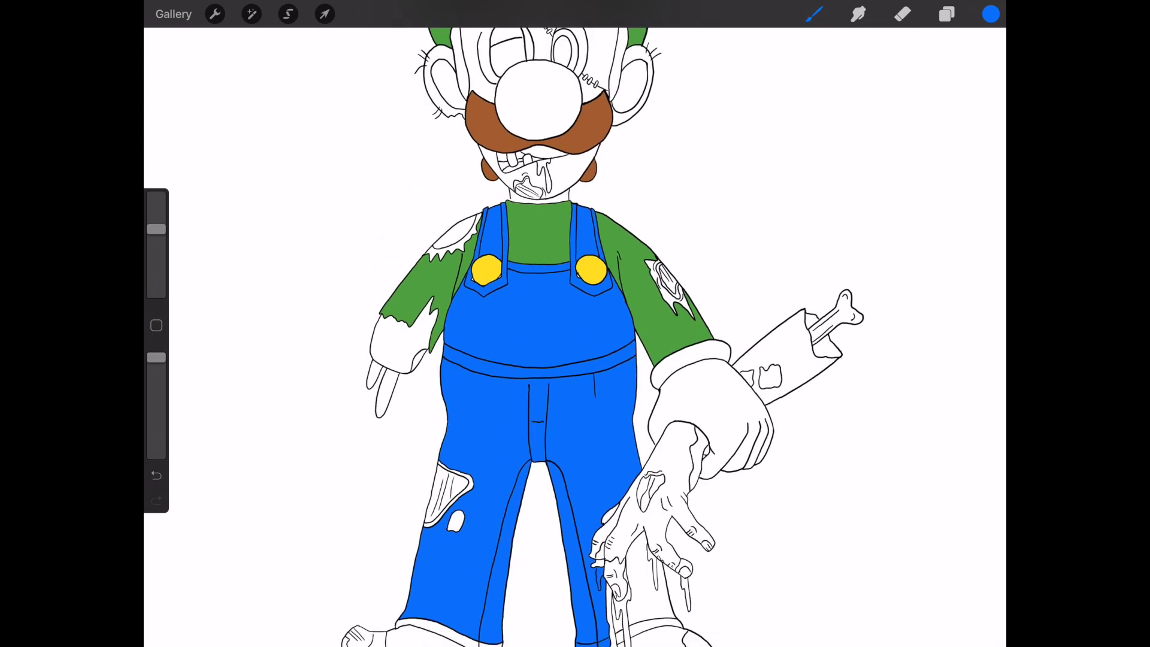
scroll(575, 336, "down", 3)
scroll(576, 335, "up", 4)
scroll(575, 336, "up", 3)
left_click(553, 423)
left_click_drag(553, 423, 580, 332)
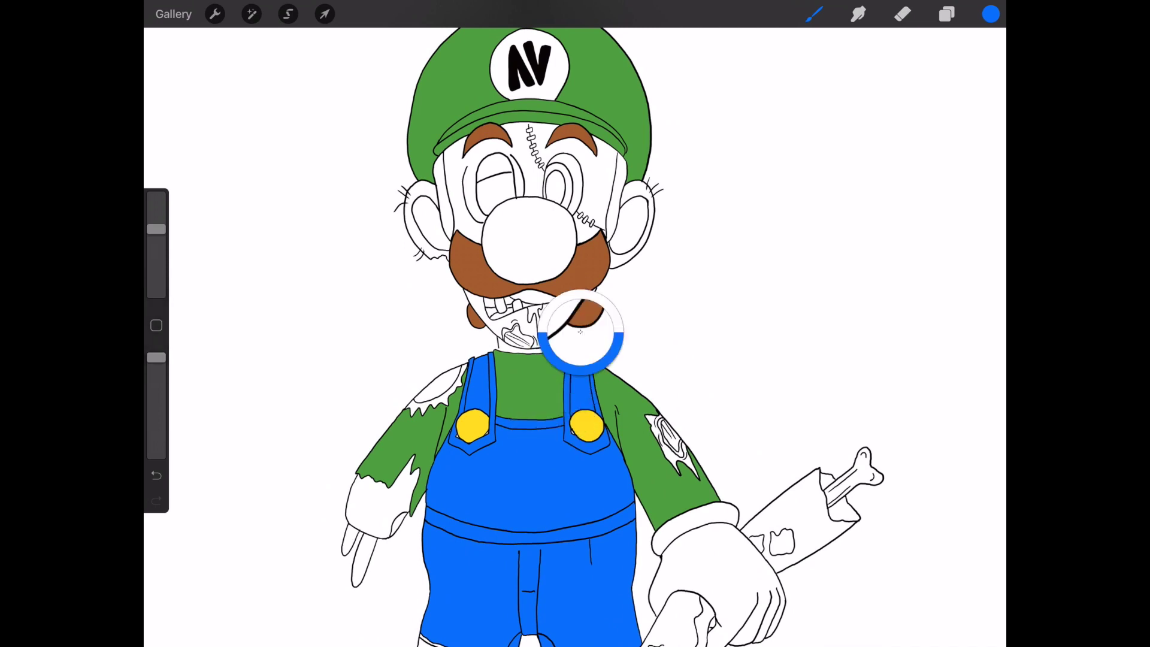
left_click(991, 14)
mouse_move(991, 13)
left_mouse_down()
mouse_move(644, 210)
mouse_move(614, 204)
left_mouse_up()
key("ctrl+z")
Sample the mustache brown and fill both sideburn strips with it
scroll(527, 197, "up", 5)
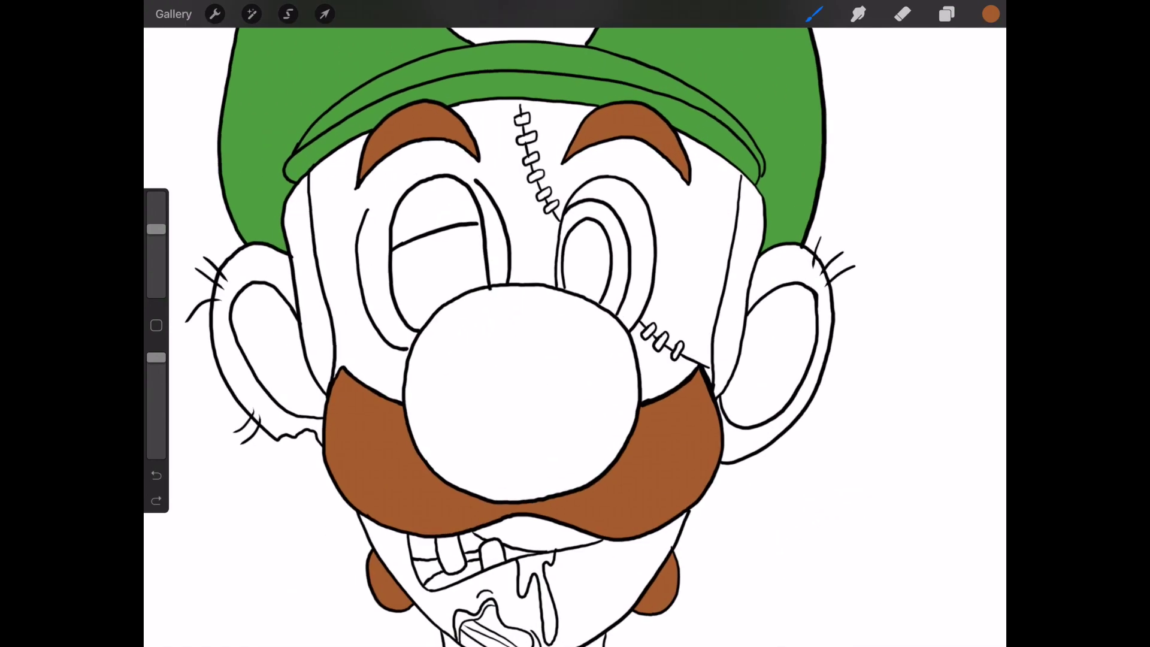
left_click(991, 14)
left_click(897, 226)
left_click(814, 14)
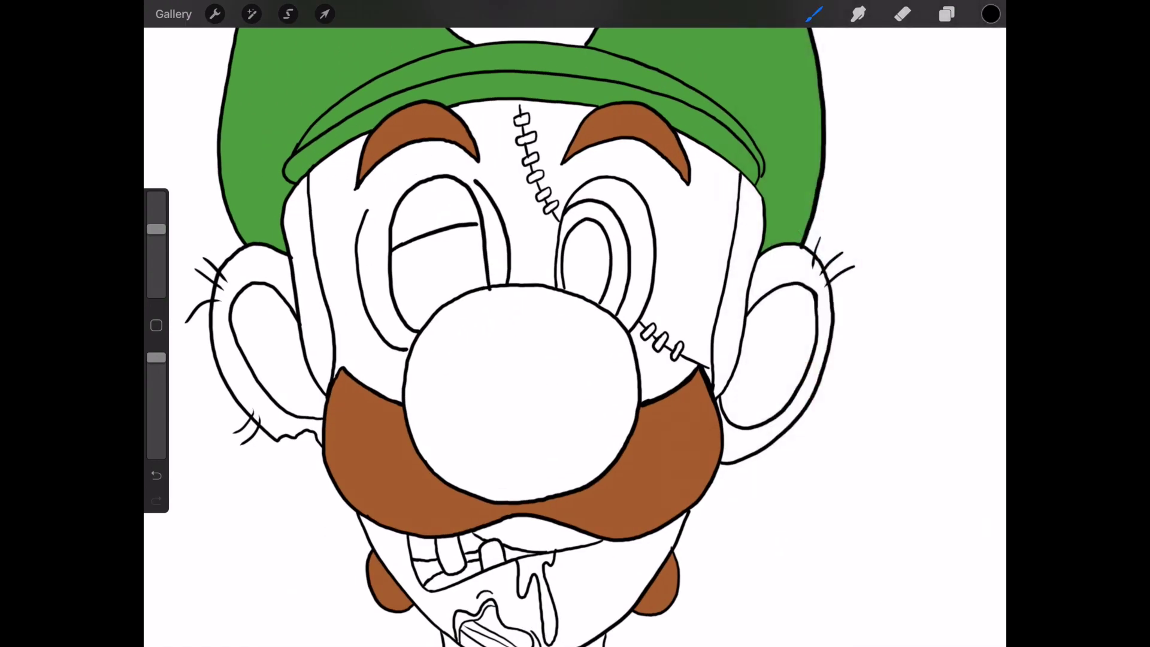
left_click_drag(714, 379, 686, 392)
left_click_drag(991, 14, 739, 244)
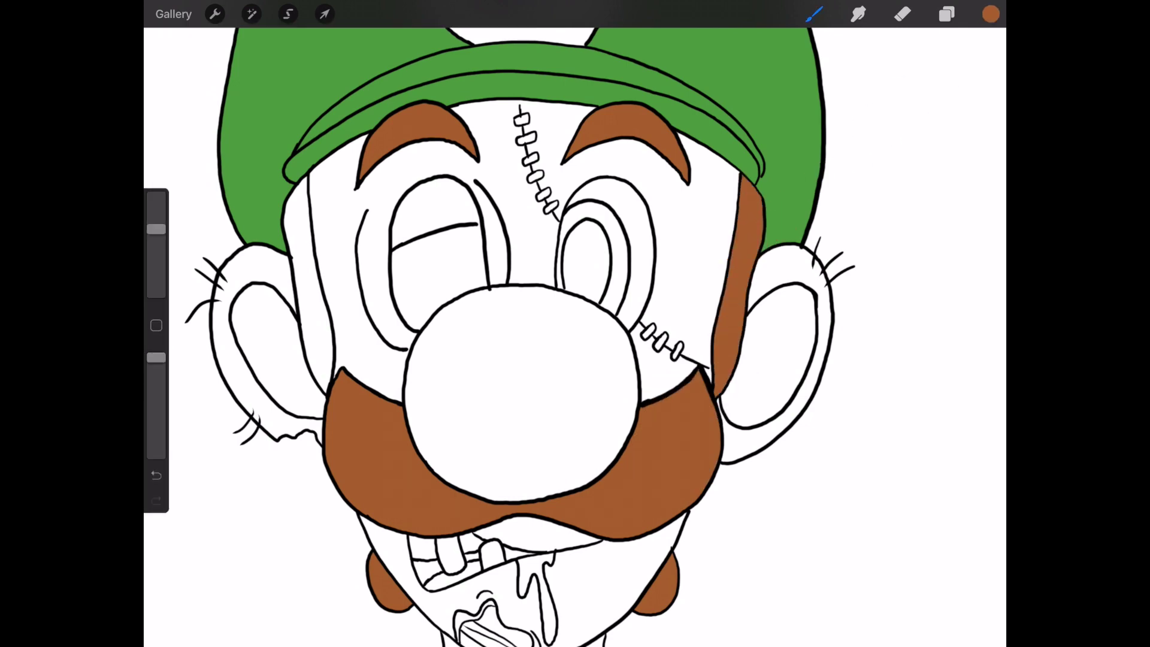
left_click_drag(990, 14, 307, 312)
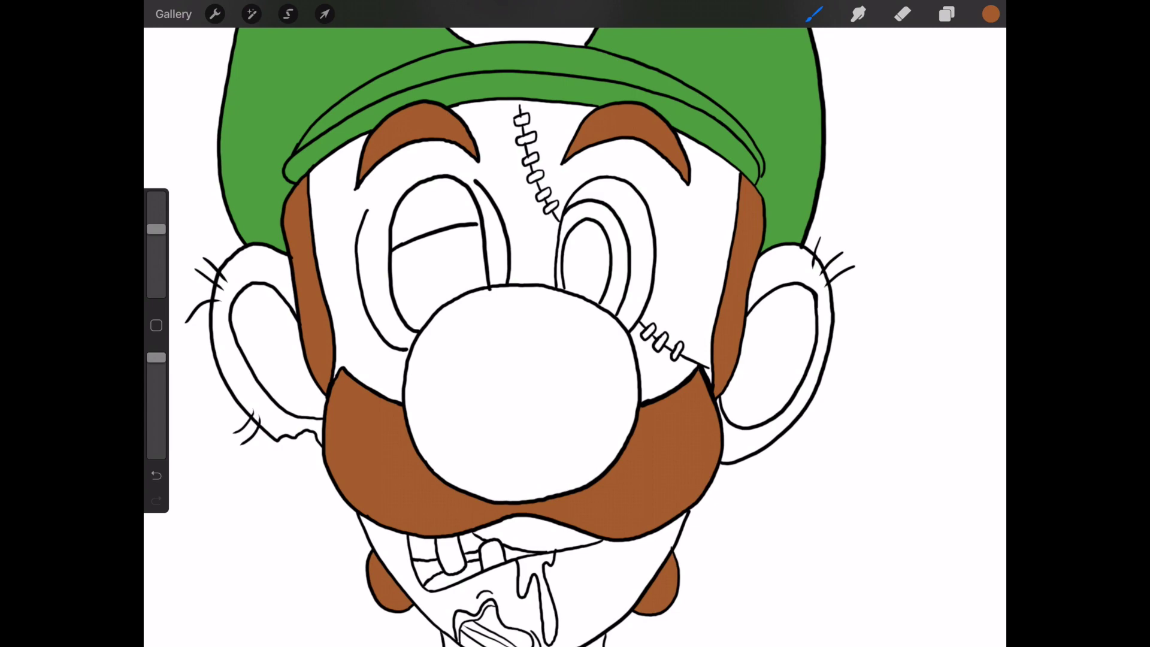
Pick a pale beige in the Color disc
left_click(991, 14)
left_click_drag(934, 84, 864, 88)
left_click_drag(914, 162, 862, 134)
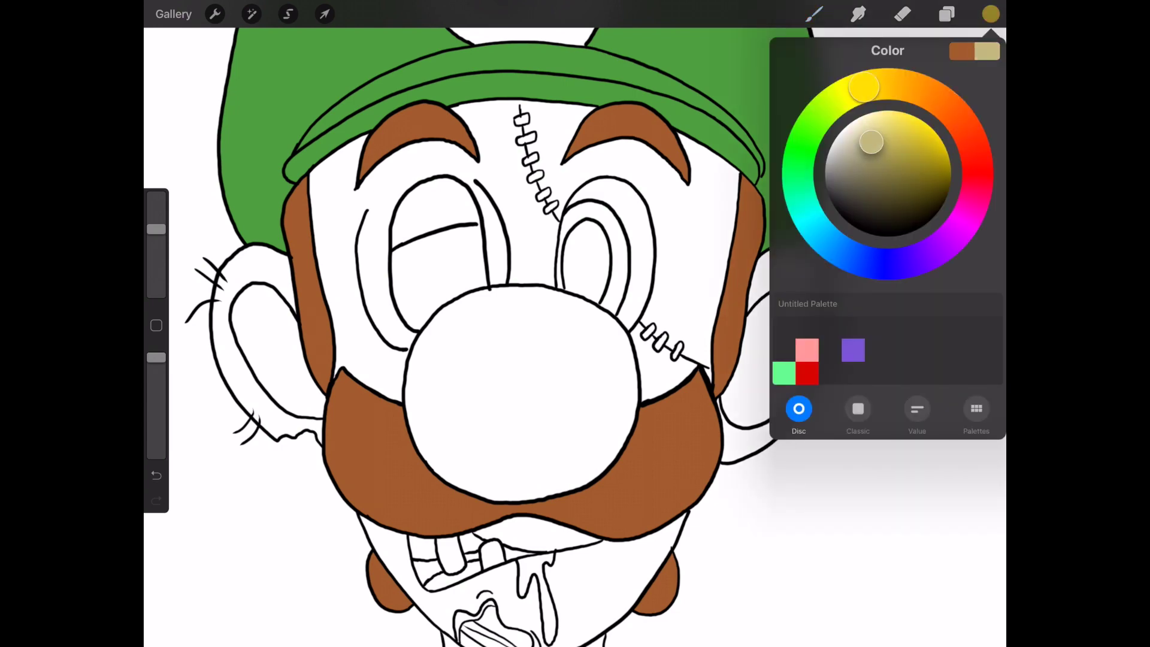
Undo the beige stitch fill, switch to the second layer, and refill the forehead stitch beige
left_click(991, 14)
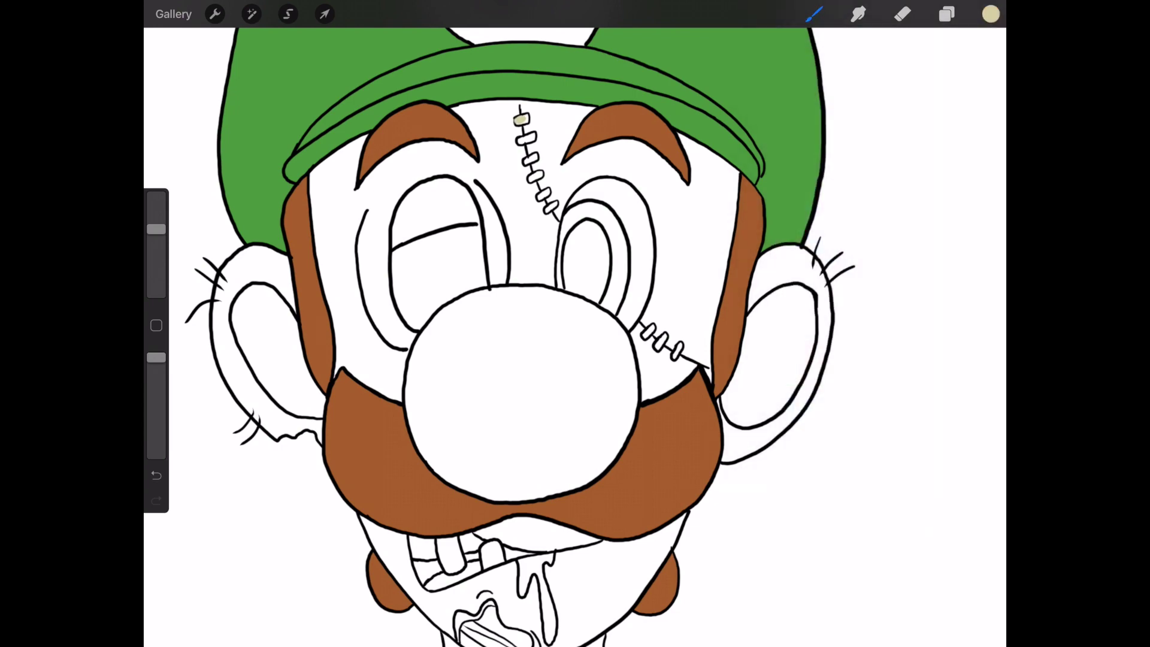
key("ctrl+z")
left_click(947, 14)
left_click(880, 129)
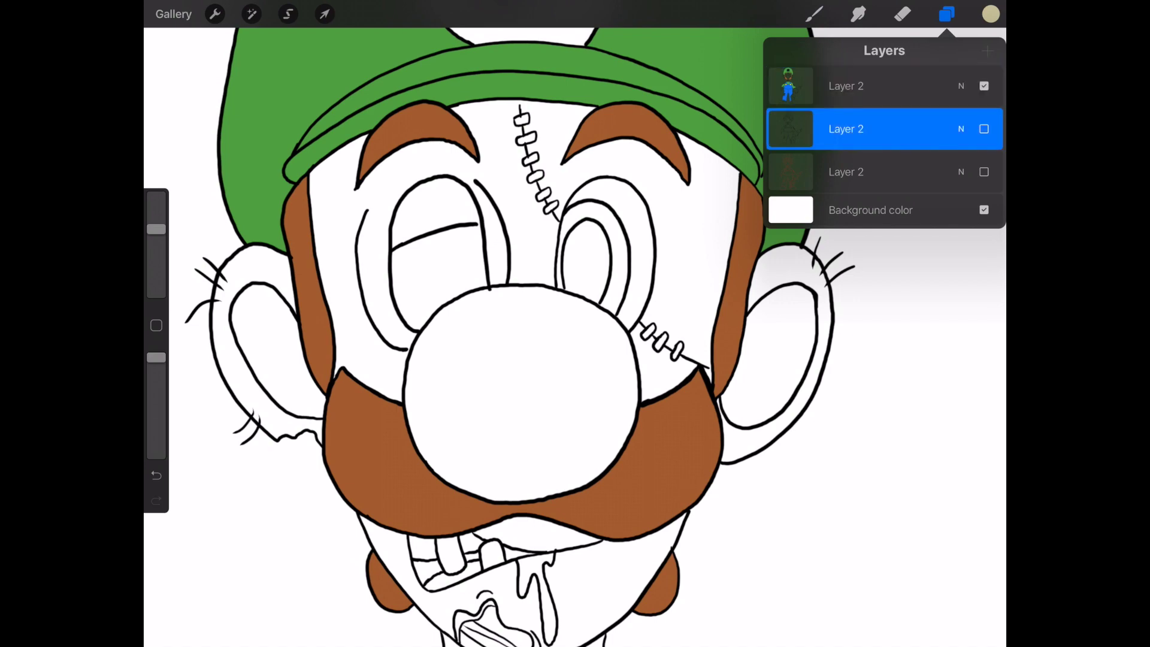
left_click(814, 14)
left_click(521, 120)
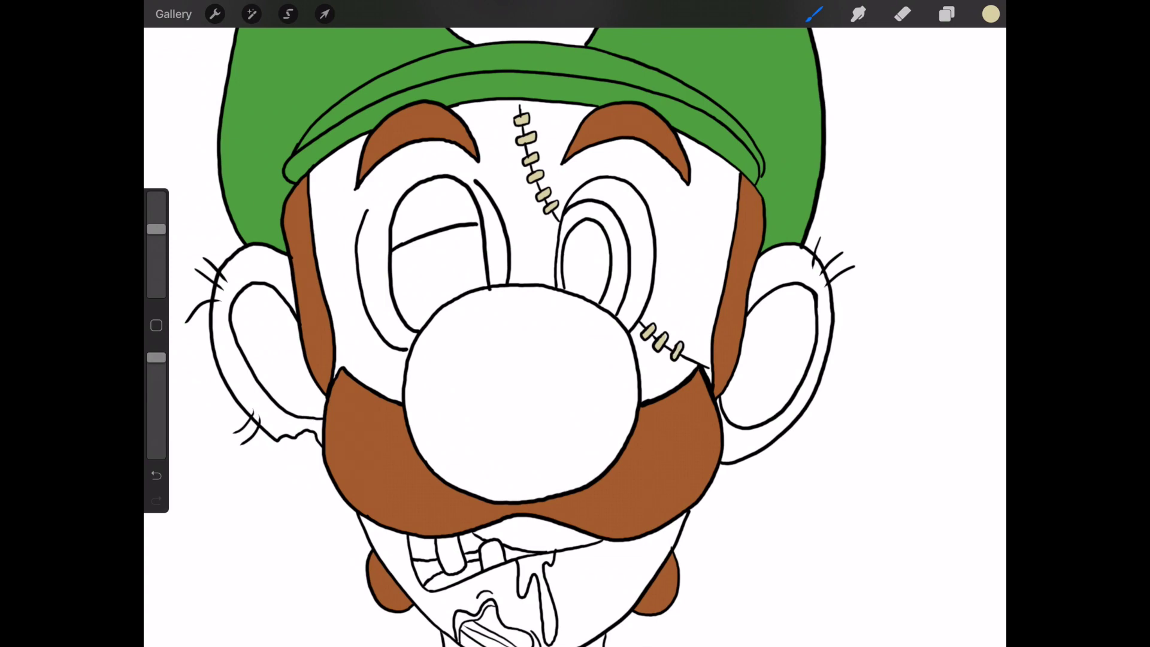
Choose a light cream colour in the Color disc
left_click(991, 13)
left_click(879, 227)
left_click(990, 14)
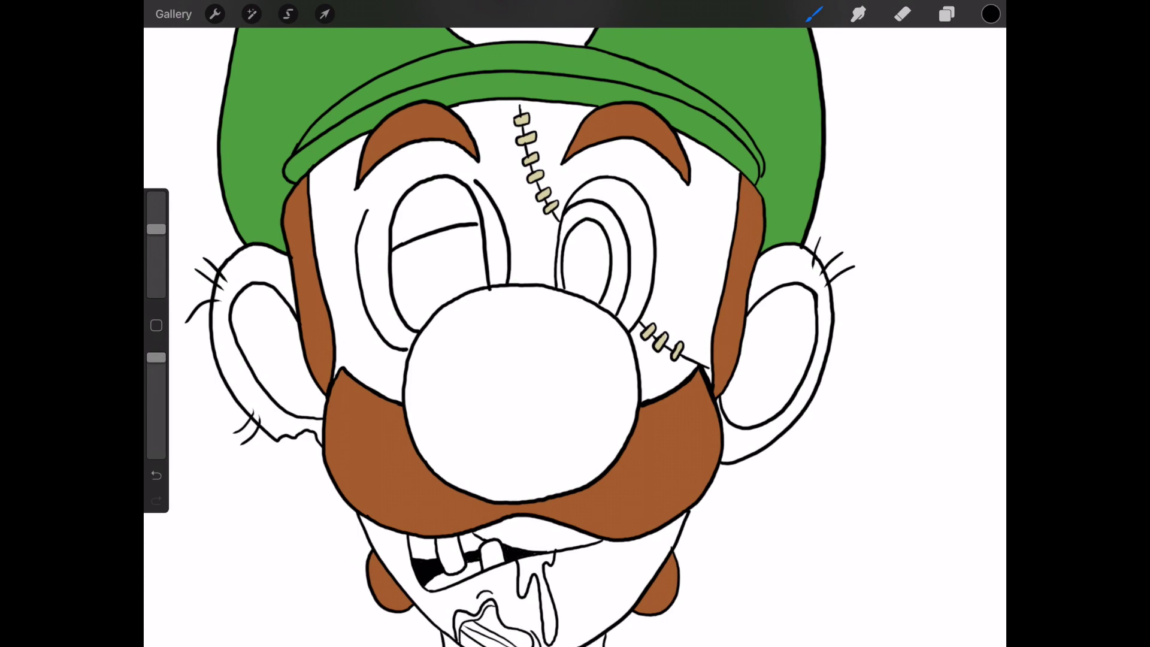
left_click(991, 14)
left_click(987, 51)
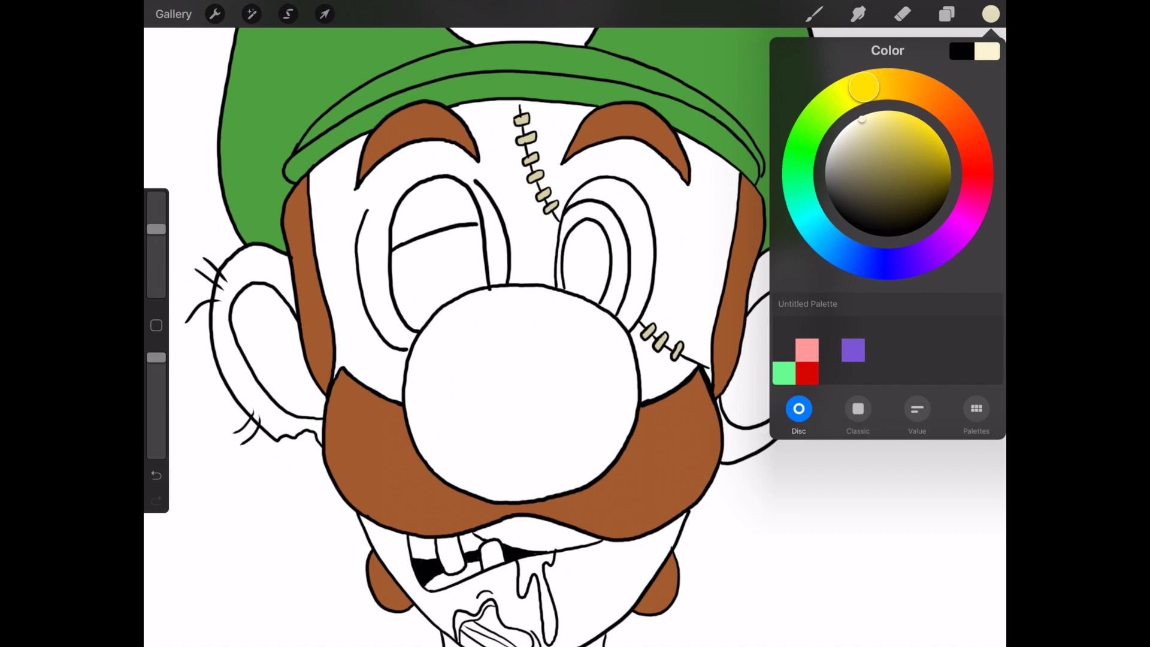
left_click_drag(850, 124, 853, 121)
left_click(814, 14)
Fill the front teeth with cream
left_click(947, 14)
left_click(991, 13)
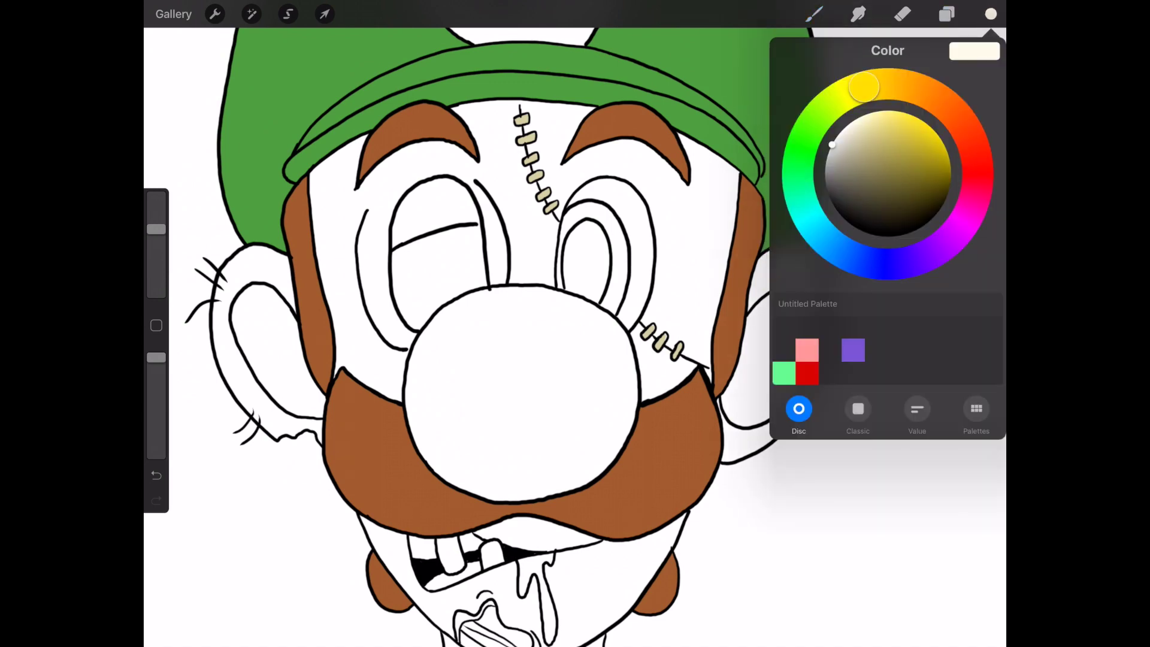
left_click_drag(991, 14, 453, 554)
mouse_move(991, 14)
left_mouse_down()
mouse_move(830, 174)
mouse_move(493, 554)
left_mouse_up()
left_click(991, 14)
Pick a pink shade for the gums
mouse_move(979, 175)
left_mouse_down()
mouse_move(817, 108)
mouse_move(975, 196)
left_mouse_up()
left_click(894, 133)
left_click_drag(894, 133, 887, 132)
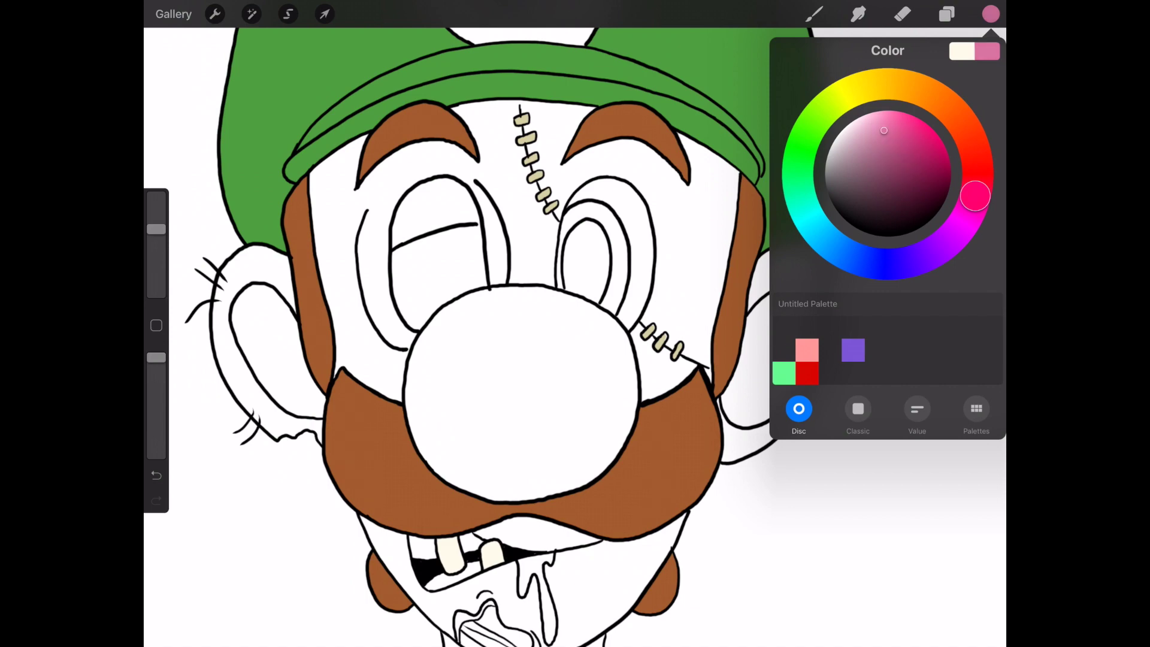
left_click(991, 14)
Fill the mouth, upper and lower gums and lower lip pink
left_click_drag(991, 14, 423, 547)
left_click_drag(911, 93, 479, 539)
left_click_drag(991, 13, 453, 578)
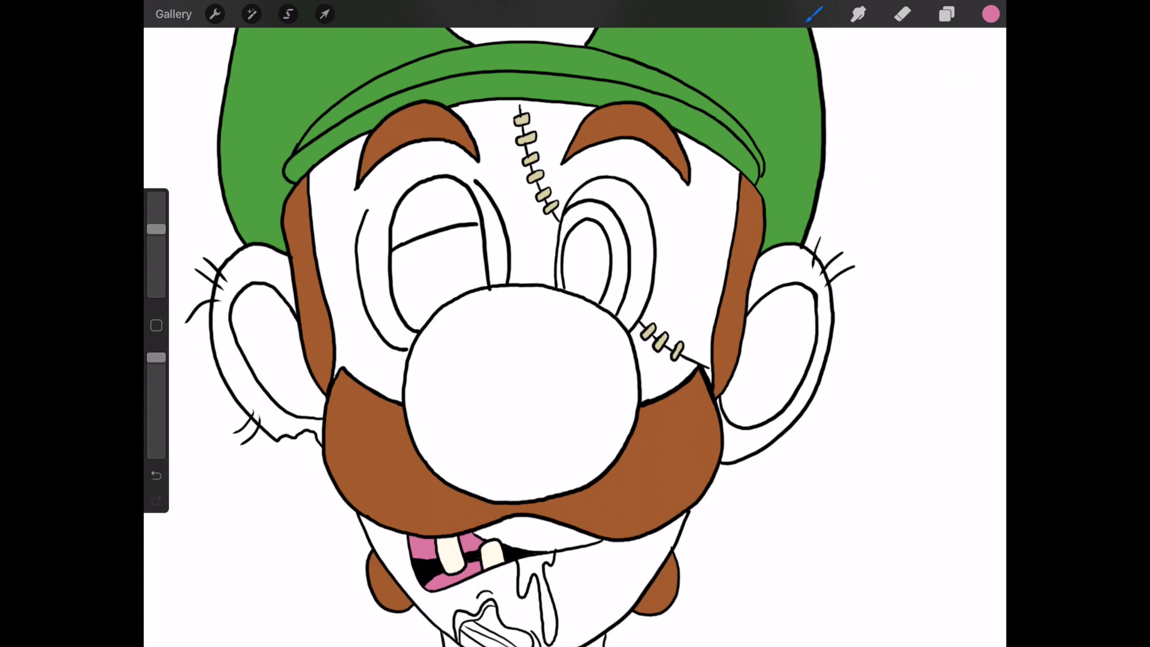
scroll(515, 336, "down", 3)
left_click_drag(991, 14, 500, 486)
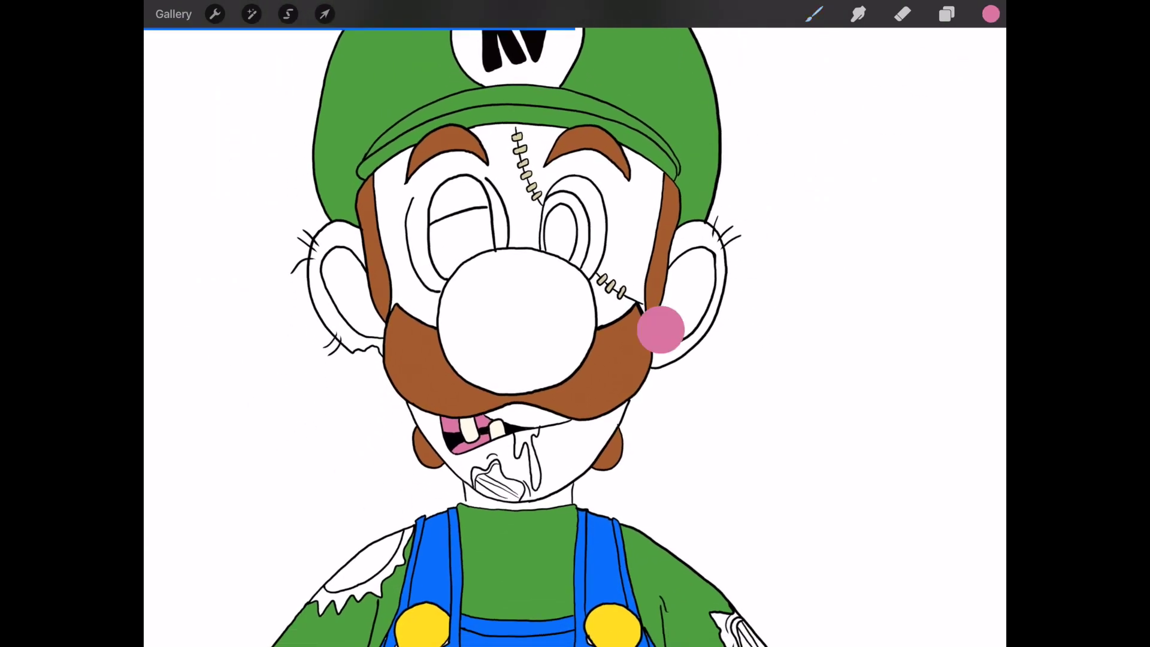
Carry pink toward the sleeve wound and fill the torn leg patch
scroll(516, 336, "down", 3)
left_click_drag(991, 14, 689, 476)
scroll(575, 336, "down", 3)
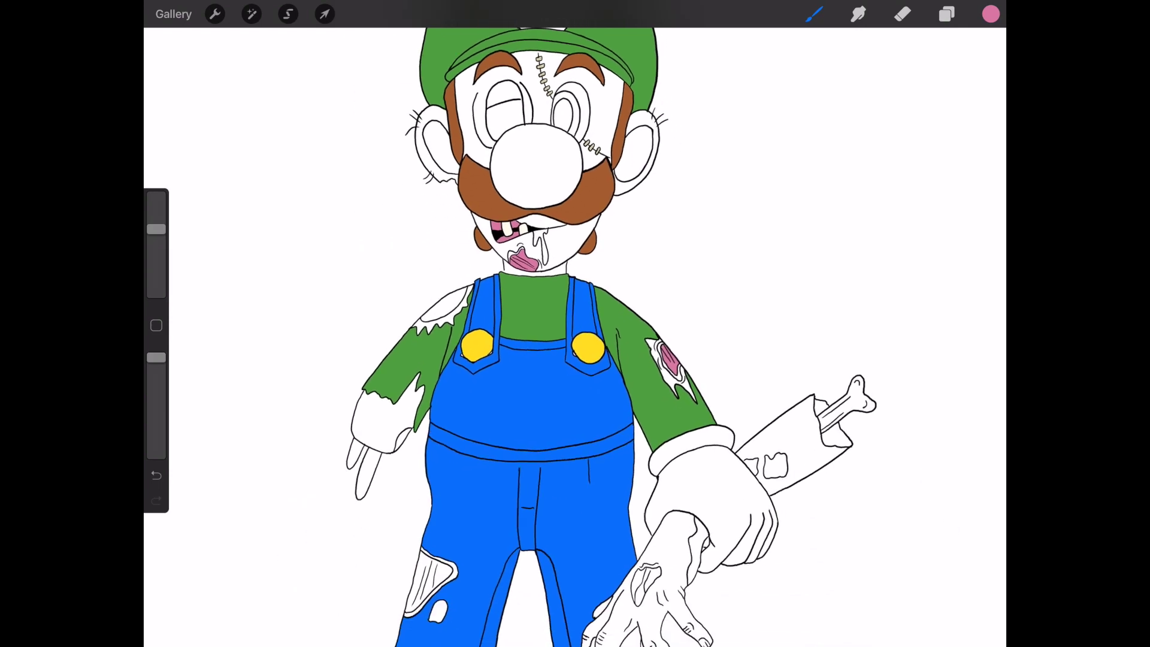
left_click_drag(991, 13, 428, 547)
left_click_drag(991, 13, 432, 540)
Undo the patchy leg fill, redo it, and fill the severed arm patch pink
key("ctrl+z")
scroll(527, 479, "up", 5)
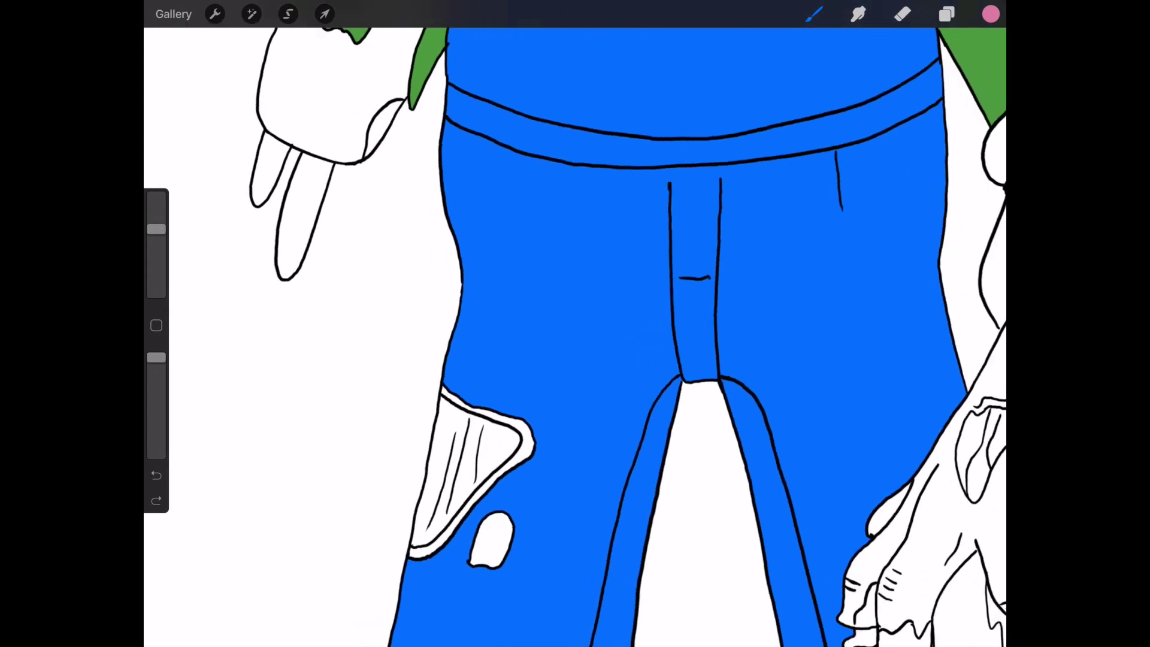
left_click_drag(991, 14, 496, 444)
scroll(575, 335, "down", 5)
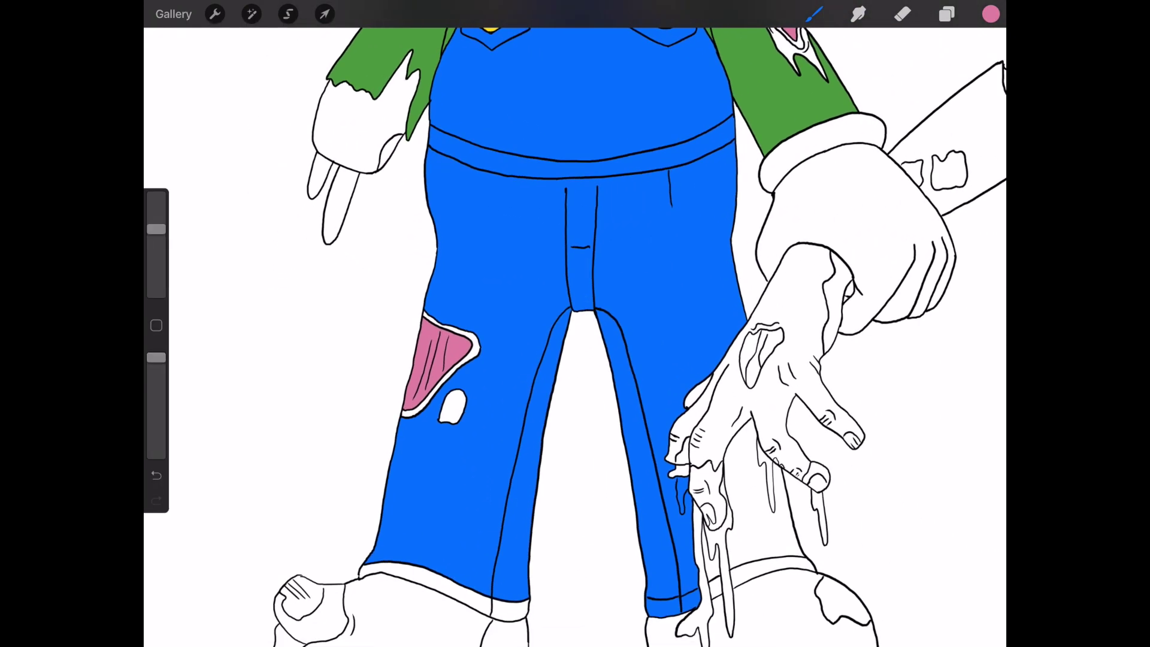
left_click_drag(991, 14, 723, 237)
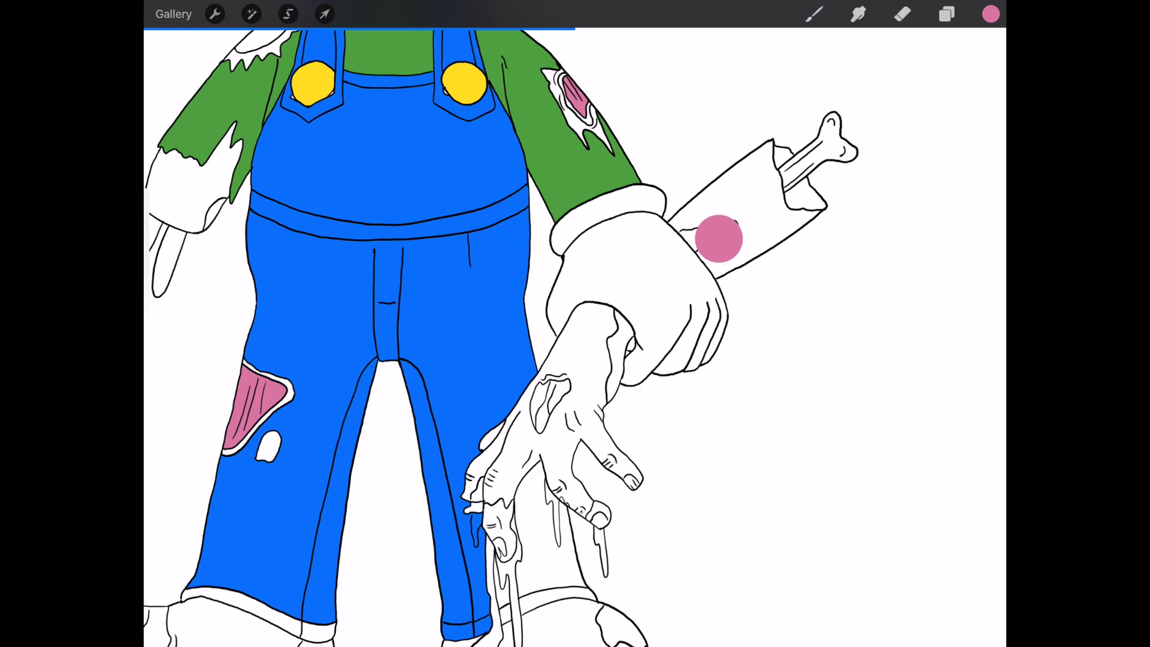
left_click(991, 13)
left_click(844, 224)
left_click(991, 14)
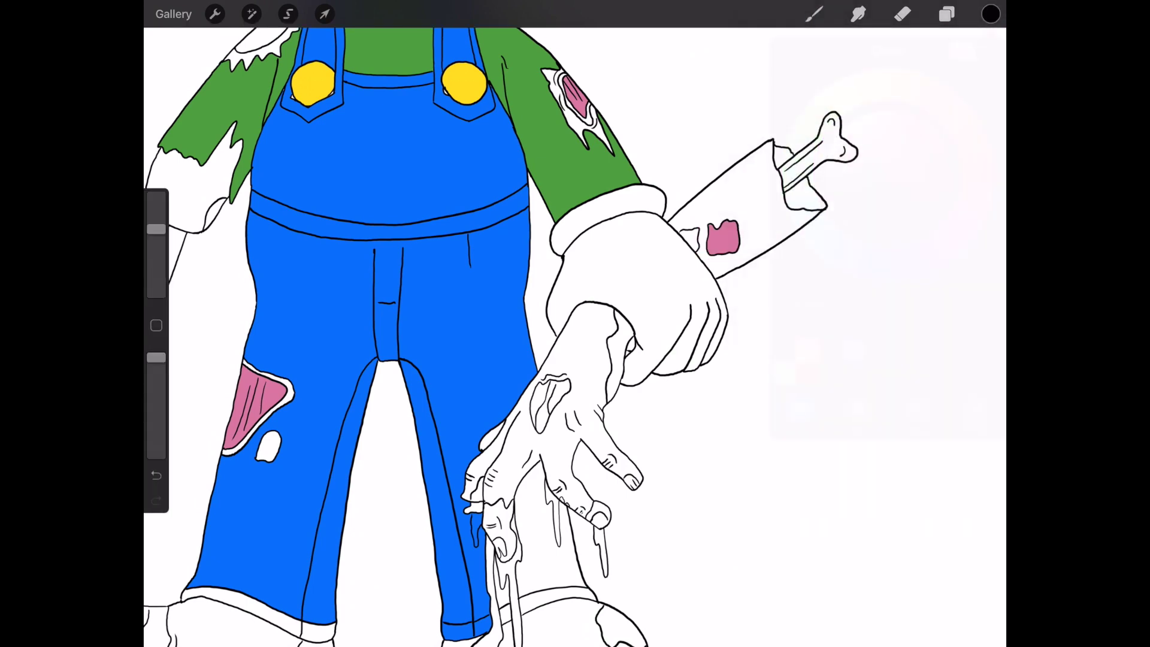
Sample pink from an existing patch and fill the small patch and hand wound
scroll(635, 300, "up", 5)
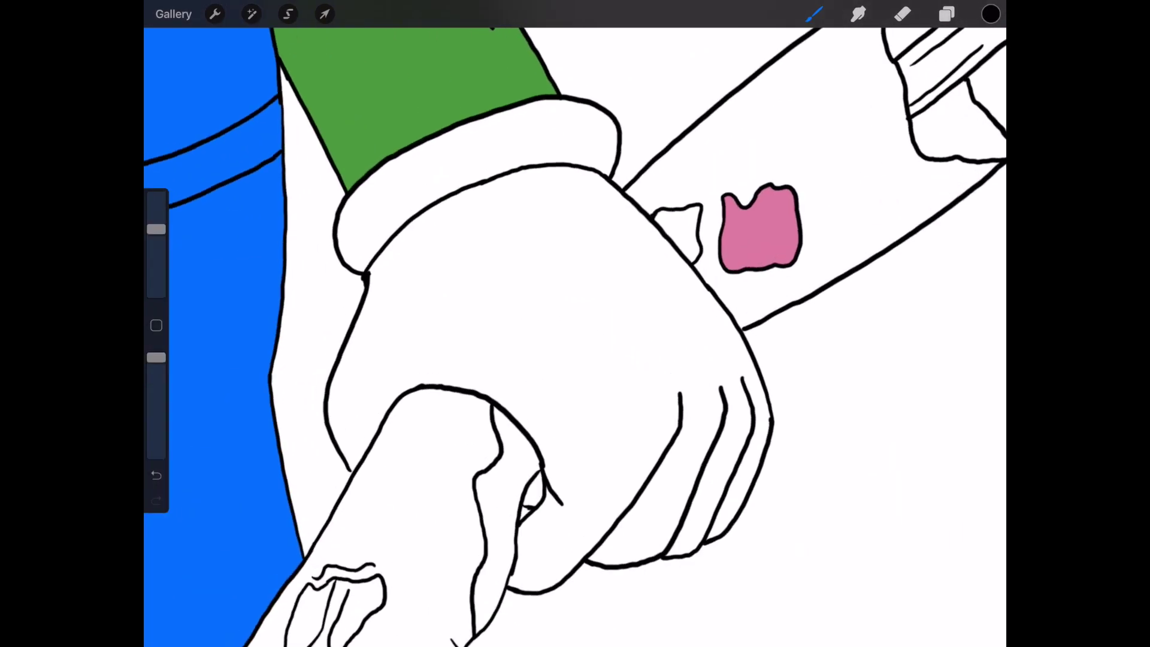
scroll(575, 335, "down", 2)
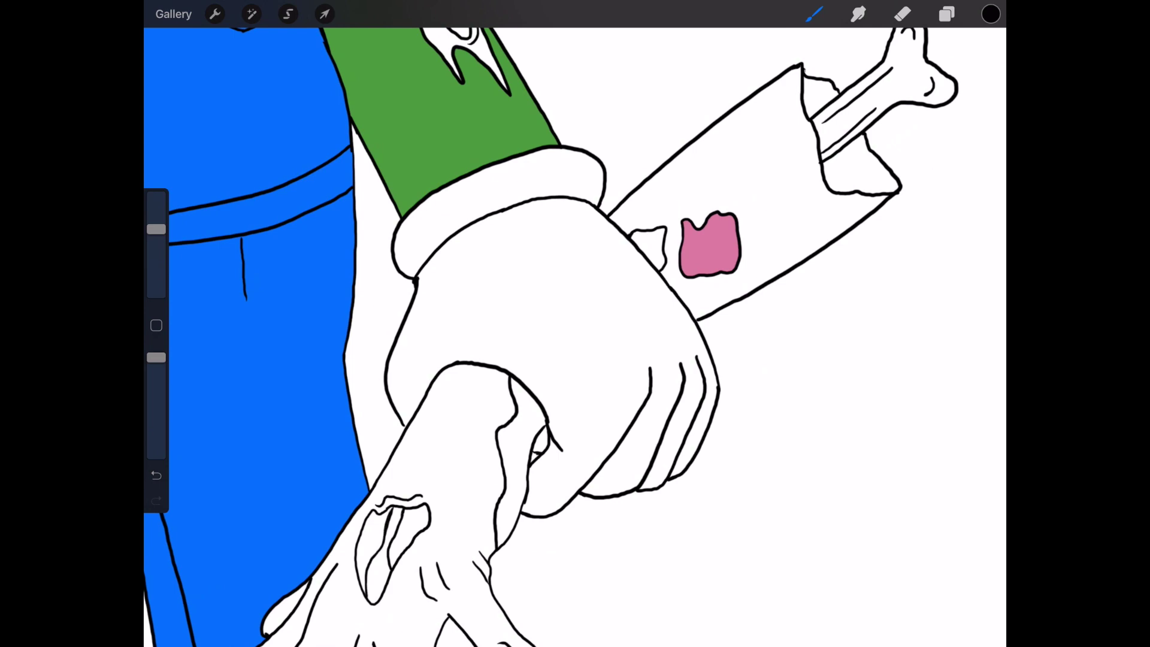
scroll(575, 336, "down", 3)
scroll(575, 335, "down", 3)
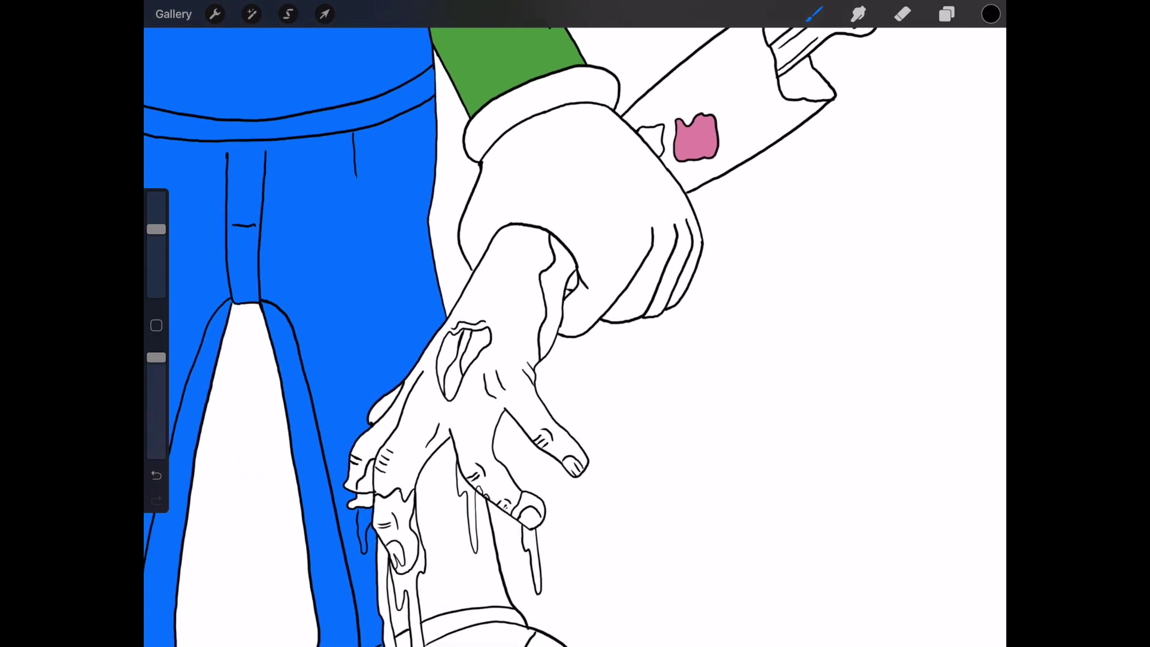
mouse_move(368, 602)
left_mouse_down()
mouse_move(695, 142)
mouse_move(654, 136)
left_mouse_up()
mouse_move(991, 14)
left_mouse_down()
mouse_move(597, 279)
mouse_move(476, 345)
left_mouse_up()
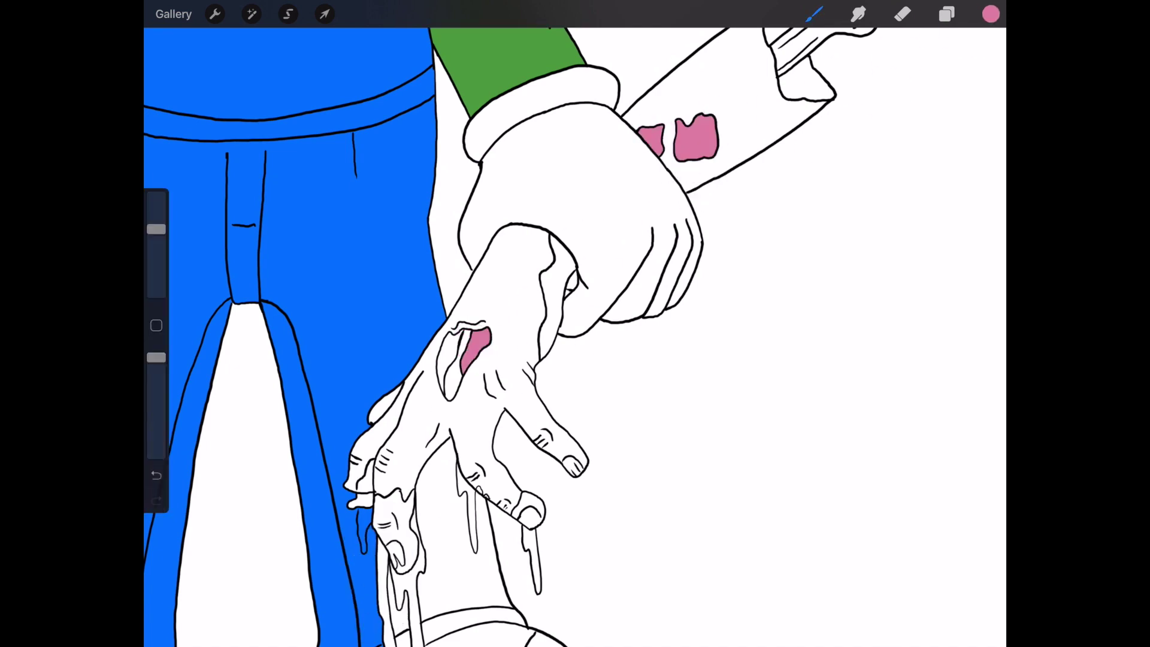
left_click_drag(991, 14, 448, 351)
Fill the sleeve patch near the bone and the bone stump pink
left_click_drag(991, 14, 798, 79)
scroll(515, 335, "down", 3)
mouse_move(991, 14)
left_mouse_down()
mouse_move(952, 43)
mouse_move(672, 154)
left_mouse_up()
scroll(516, 335, "down", 3)
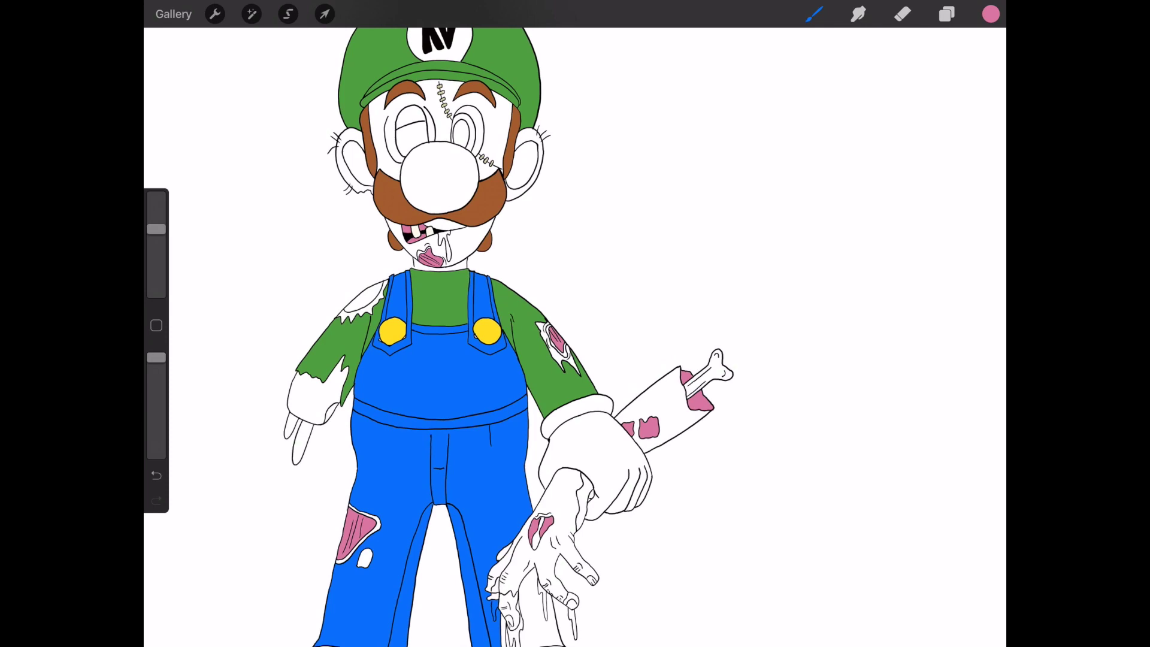
scroll(440, 180, "up", 5)
left_click(991, 14)
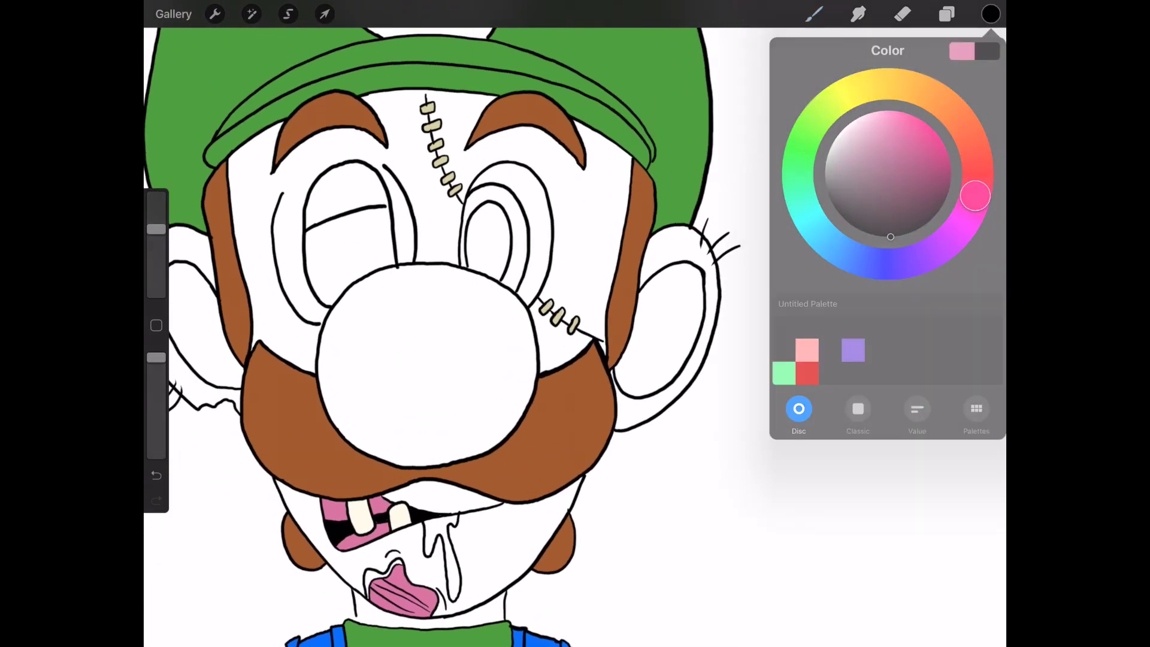
Sample the tongue pink and fill the patch near the right eye
left_click(813, 14)
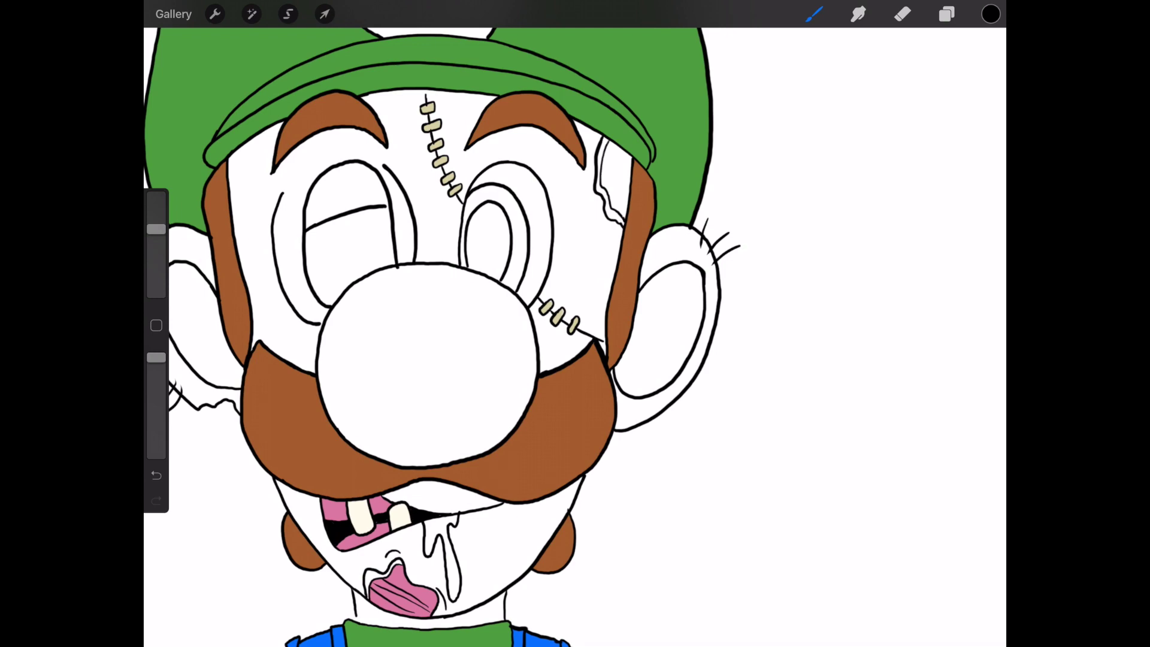
left_click_drag(606, 134, 398, 586)
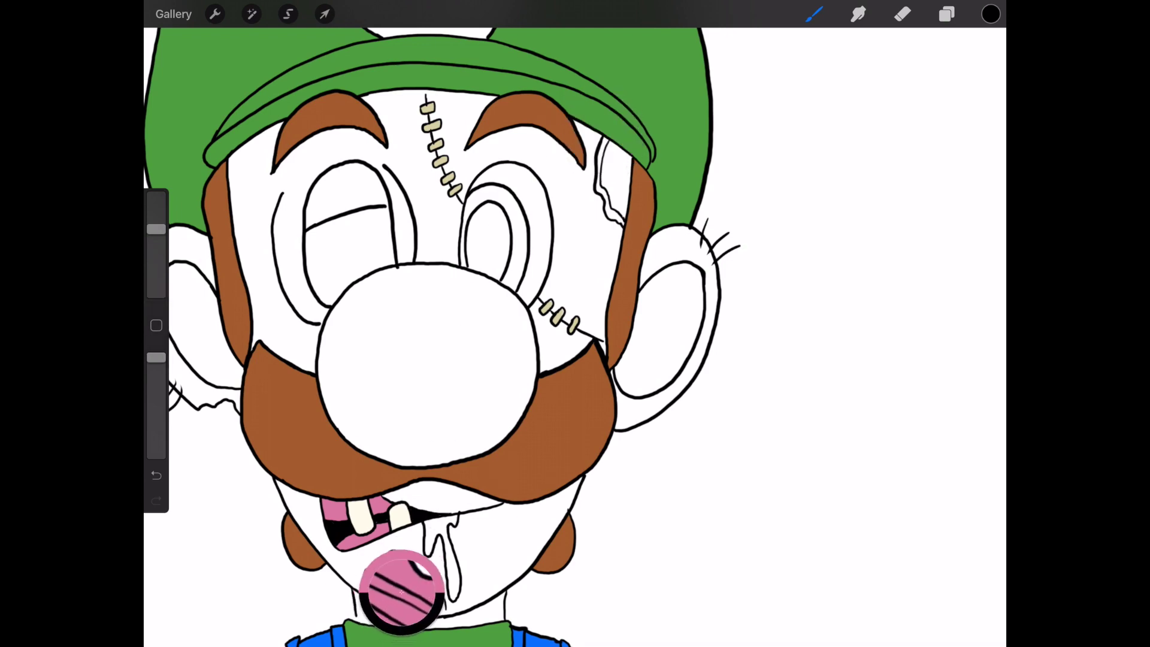
left_click_drag(780, 95, 612, 173)
left_click(991, 14)
left_click(989, 52)
left_click(991, 13)
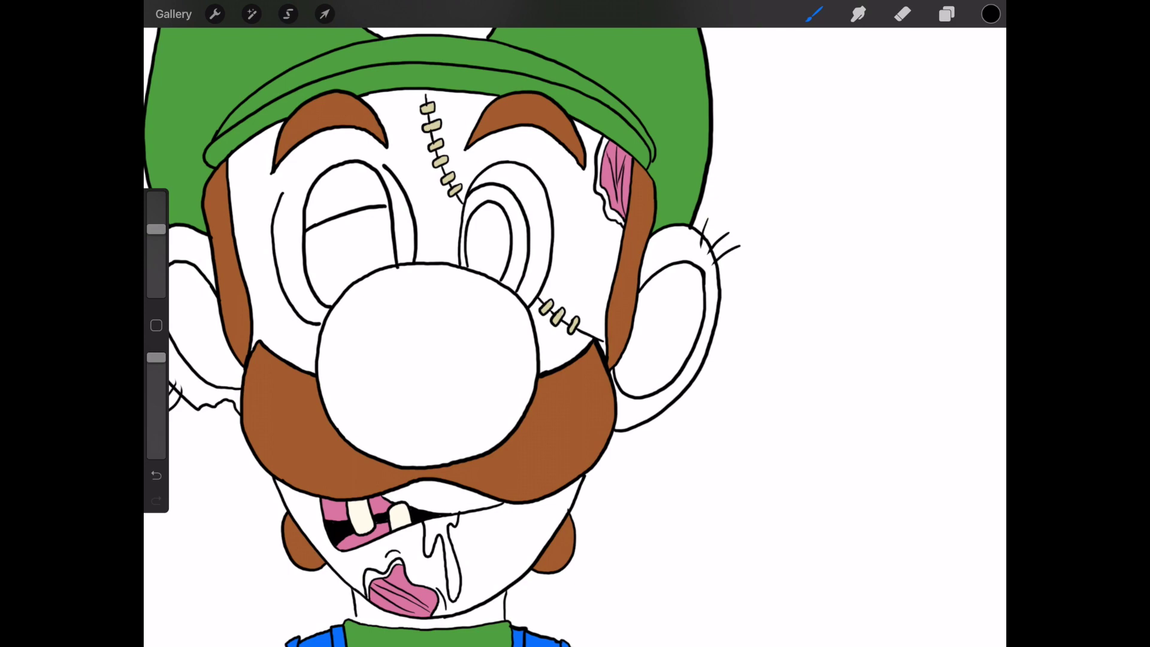
Mix a pale teal skin colour in the Color disc
left_click(617, 212)
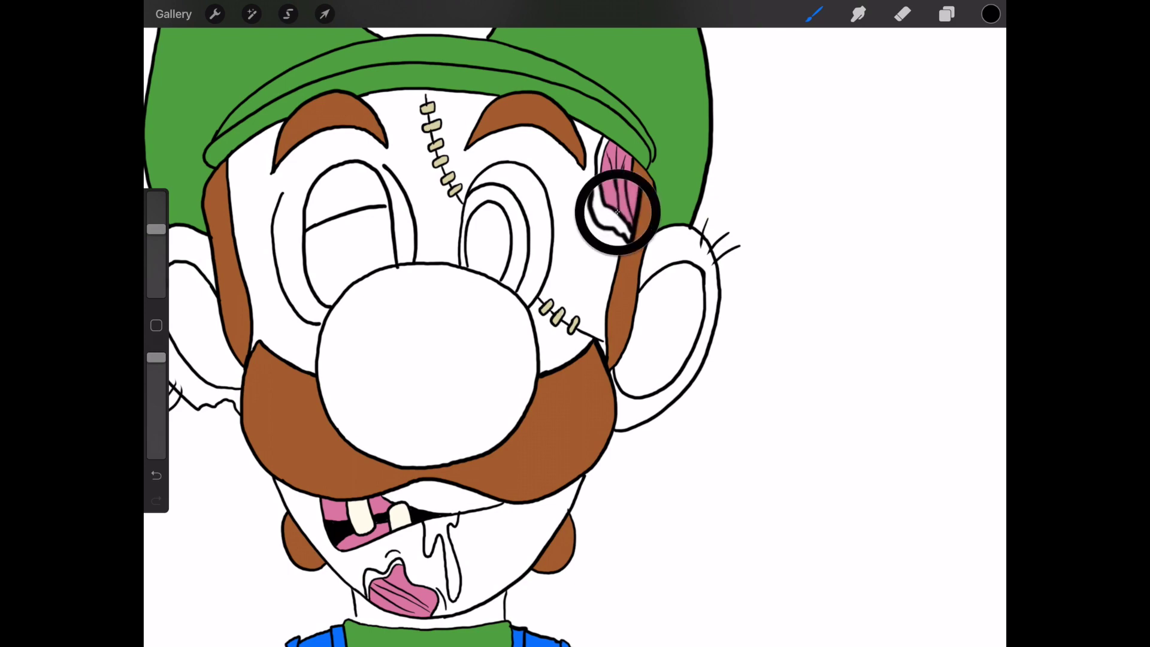
left_click(990, 14)
left_click_drag(810, 220, 801, 201)
left_click_drag(876, 155, 874, 126)
left_click_drag(801, 201, 798, 177)
left_click_drag(874, 126, 870, 157)
left_click_drag(798, 177, 807, 212)
mouse_move(872, 165)
left_mouse_down()
mouse_move(869, 144)
mouse_move(856, 155)
left_mouse_up()
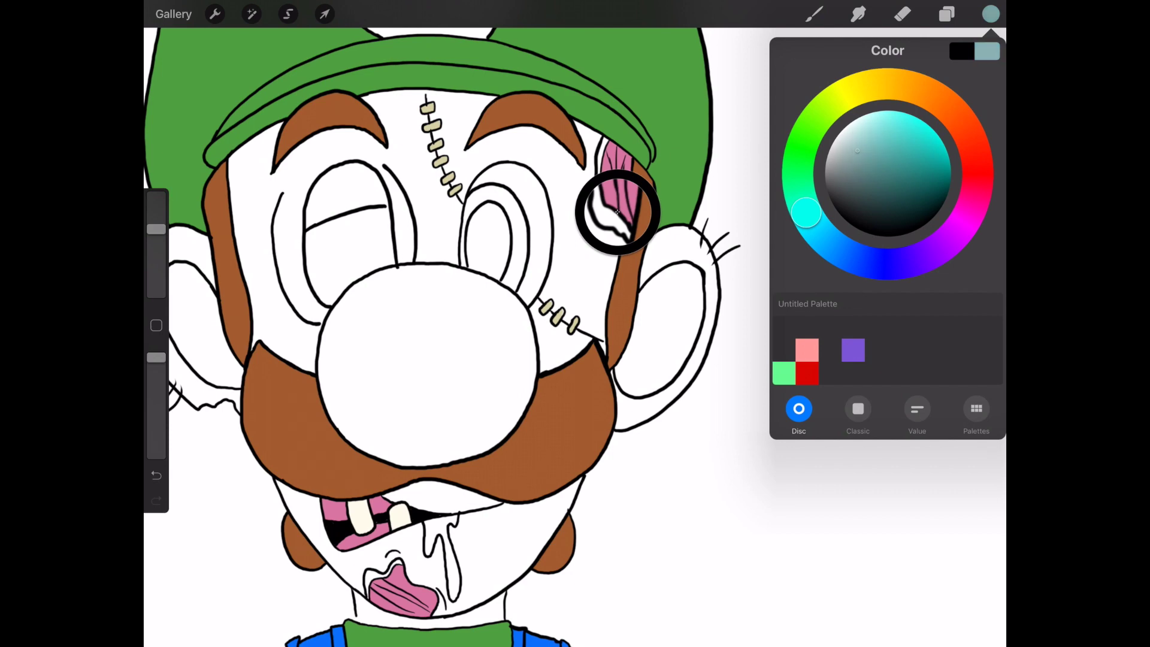
left_click(617, 212)
Fill the right ear and its inner part with teal
left_click(948, 13)
left_click(991, 14)
left_click_drag(991, 14, 676, 250)
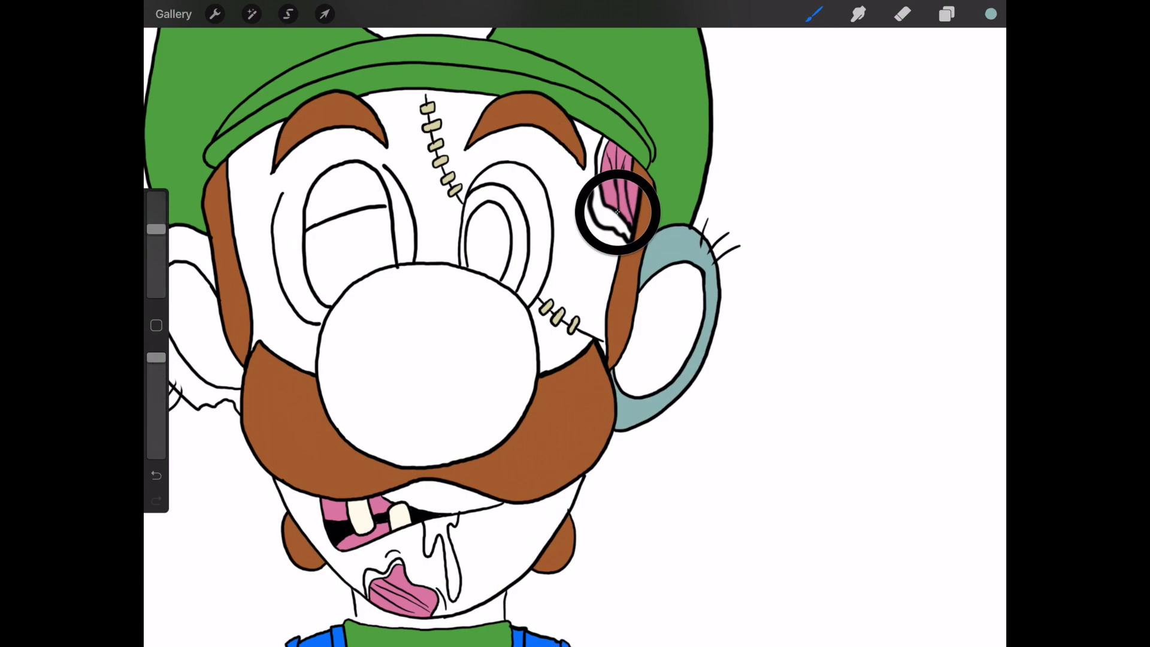
left_click_drag(992, 14, 669, 329)
left_click_drag(576, 644, 576, 528)
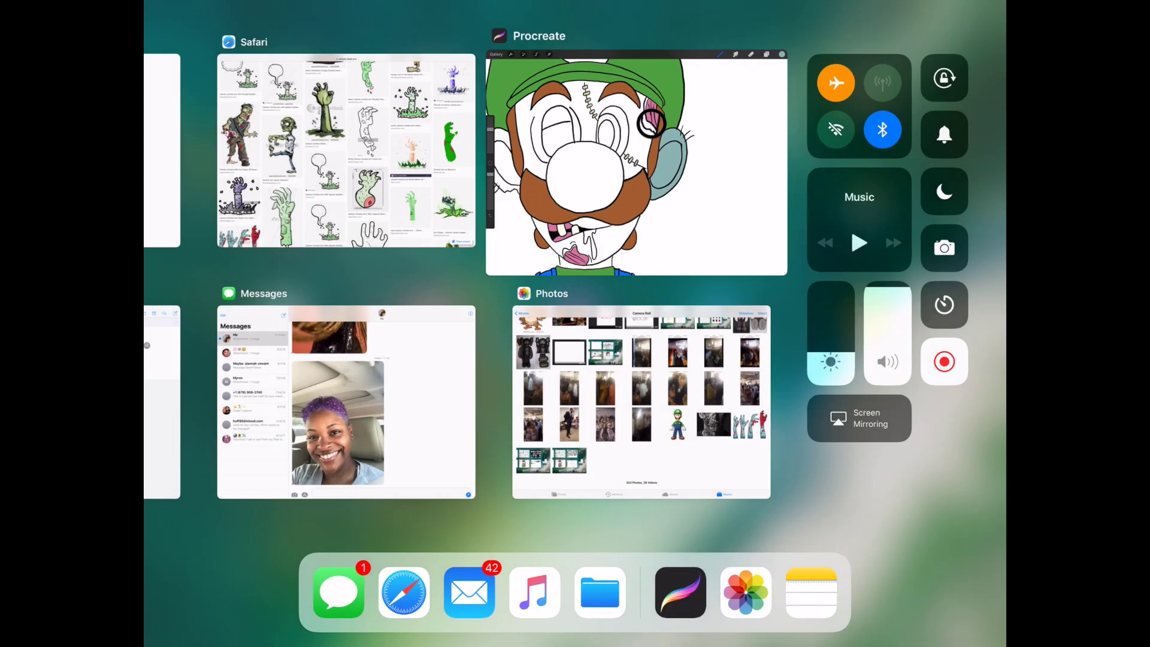
Fill the left ear with the same teal
left_click(637, 154)
left_click(947, 14)
left_click(991, 14)
mouse_move(991, 13)
left_mouse_down()
mouse_move(431, 239)
mouse_move(410, 197)
mouse_move(557, 258)
left_mouse_up()
Fill the nose, chin and upper face with the teal skin colour
left_click_drag(992, 14, 592, 362)
left_click_drag(992, 13, 528, 141)
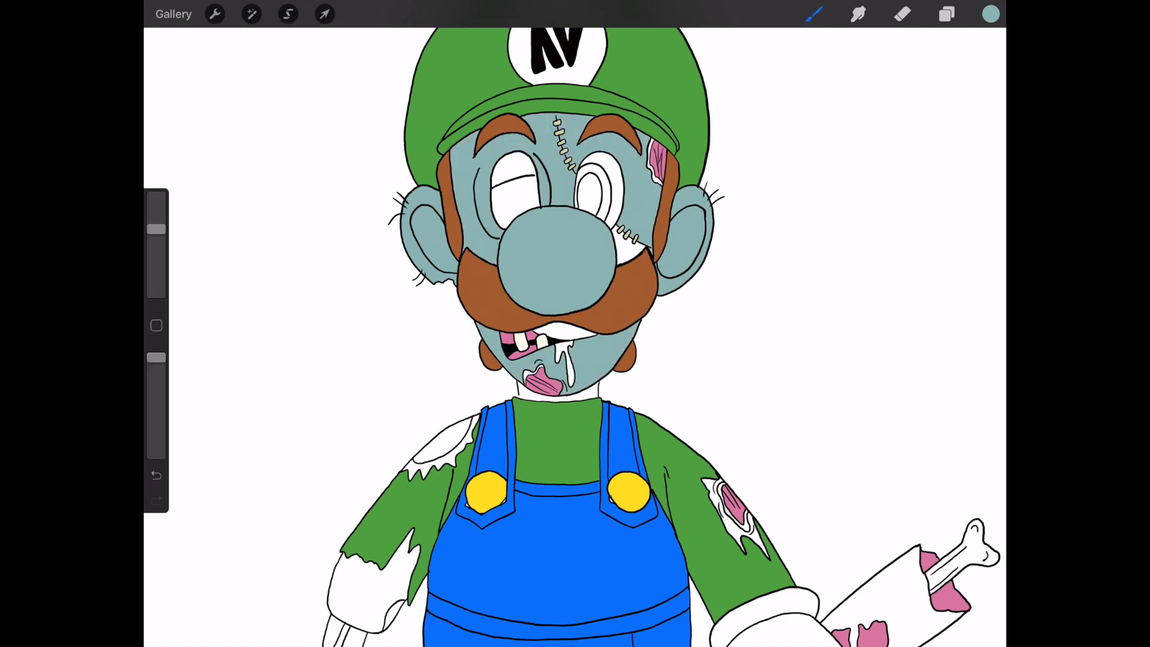
left_click(814, 14)
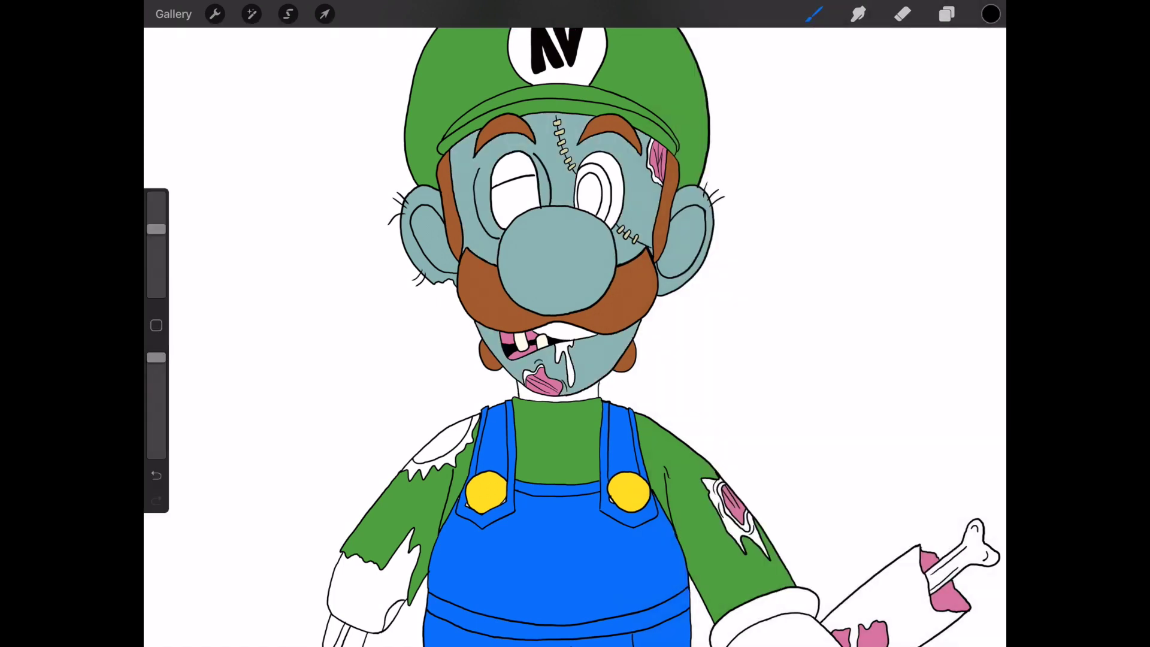
left_click(155, 325)
left_click(557, 257)
Fill the left forearm, torn sleeve patch and exposed left foot teal, and set the colour to black
mouse_move(991, 14)
left_mouse_down()
mouse_move(368, 593)
mouse_move(440, 444)
left_mouse_up()
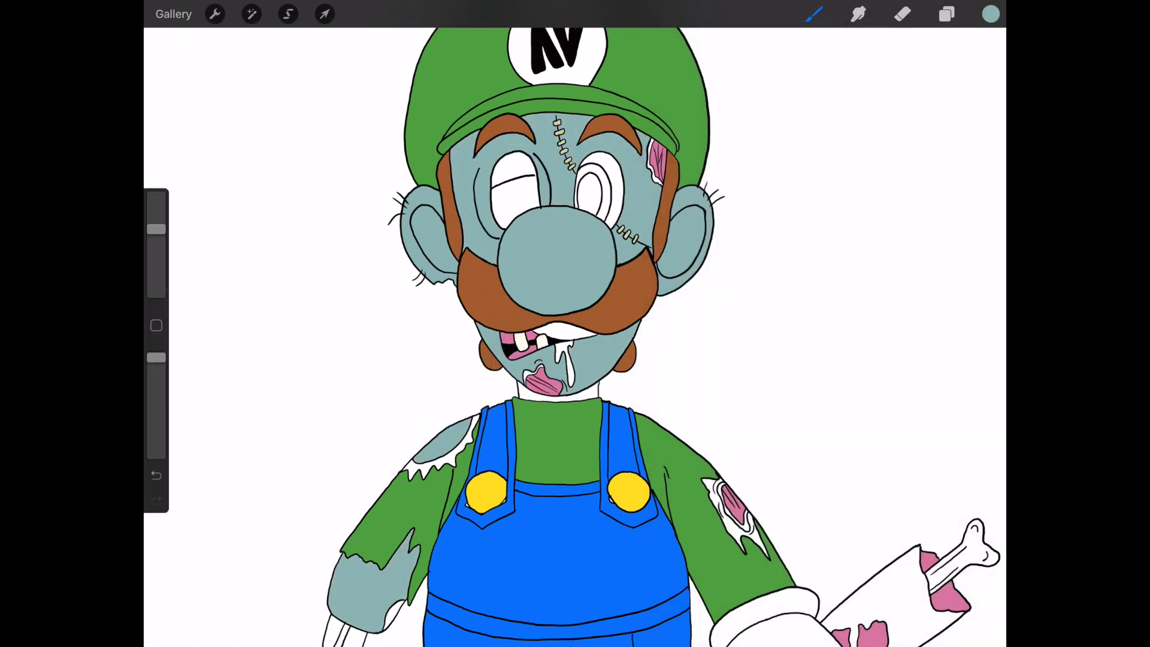
left_click_drag(991, 13, 713, 488)
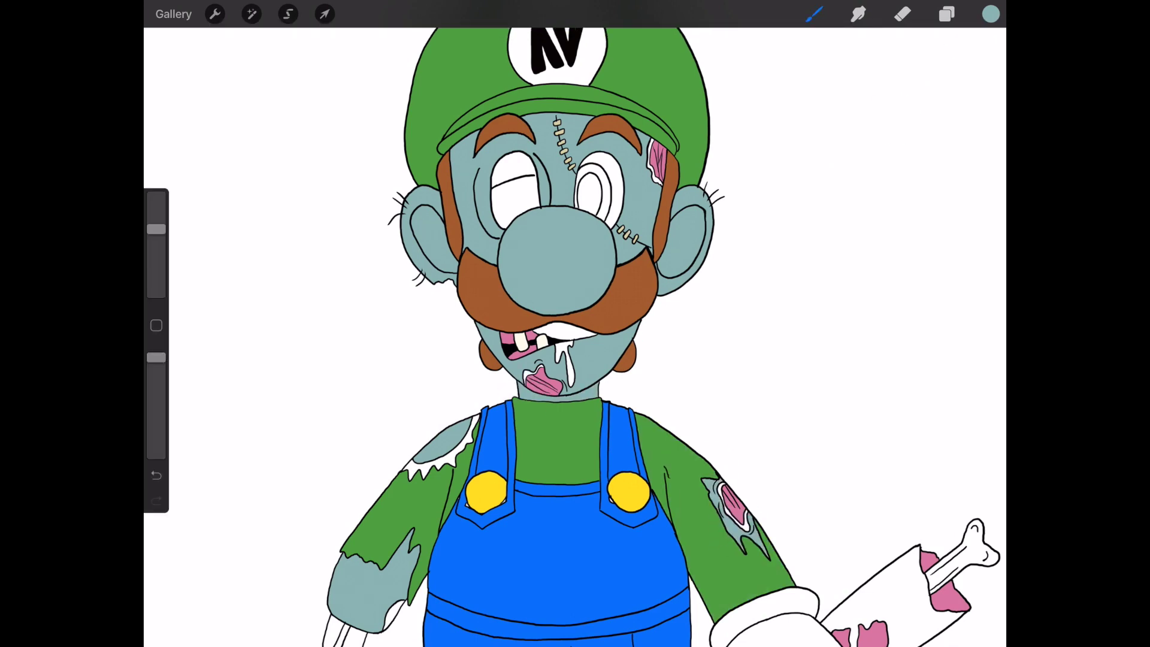
left_click_drag(992, 14, 411, 587)
left_click(992, 14)
left_click(853, 140)
left_click(814, 14)
scroll(575, 359, "up", 5)
left_click(991, 14)
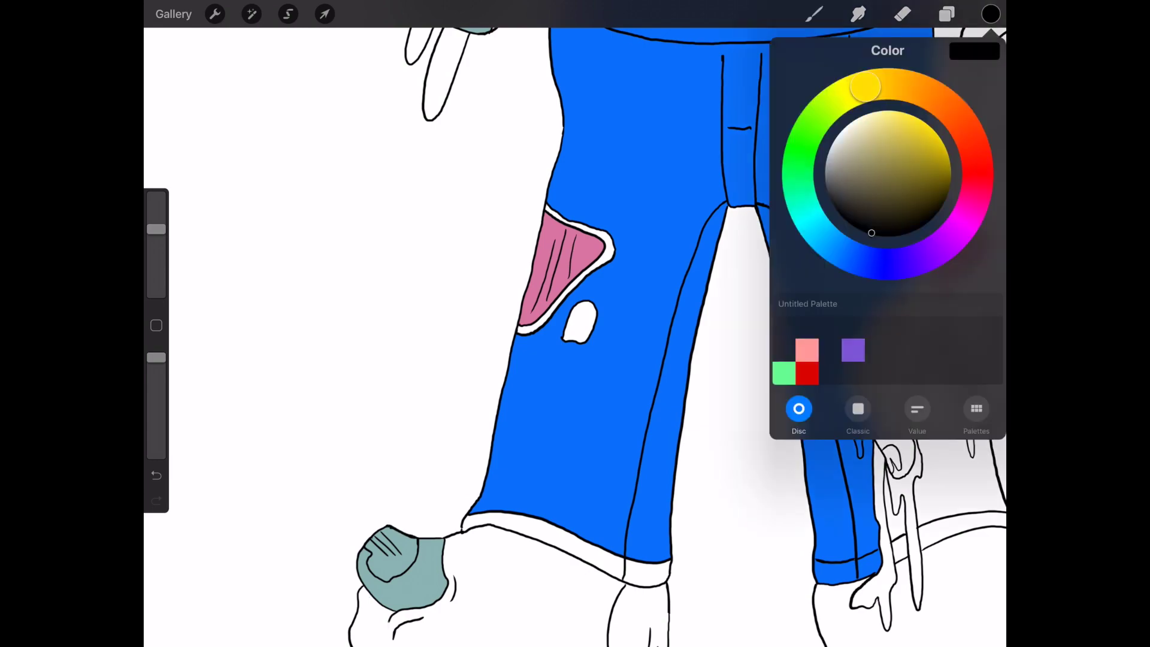
Fill the left toenail, hand claws, wrist bone and a fingernail pale yellow
left_click(880, 115)
scroll(575, 323, "down", 5)
left_click_drag(991, 14, 409, 554)
scroll(575, 324, "up", 5)
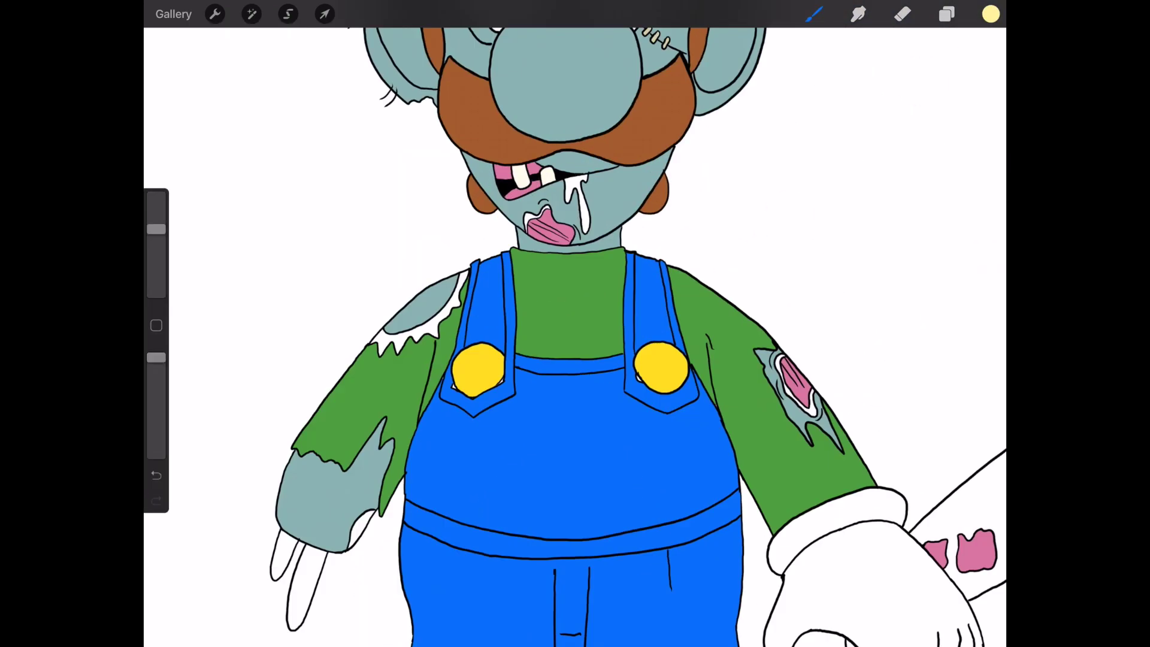
mouse_move(991, 14)
left_mouse_down()
mouse_move(336, 545)
mouse_move(315, 517)
mouse_move(815, 379)
left_mouse_up()
scroll(576, 324, "down", 3)
scroll(575, 324, "up", 3)
left_click_drag(992, 14, 626, 509)
scroll(575, 324, "down", 4)
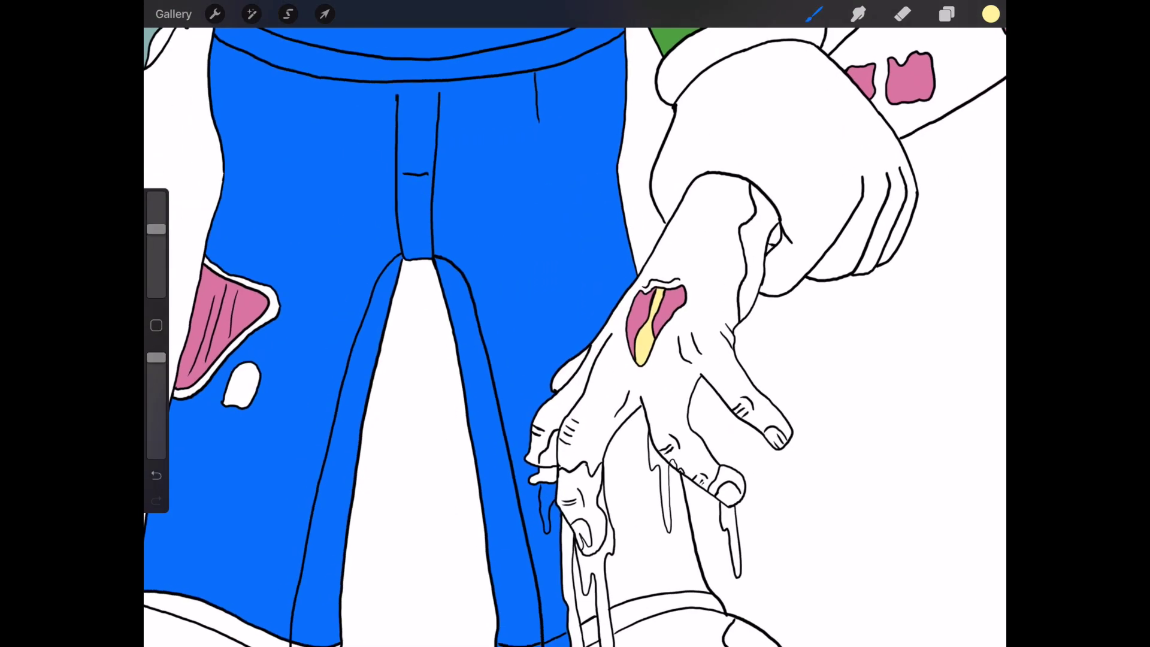
left_click_drag(992, 14, 777, 436)
scroll(575, 323, "up", 3)
Switch to a different brush and fill the left sock grey
left_click(814, 14)
left_click(862, 406)
left_click(815, 13)
left_click(991, 14)
left_click(825, 166)
mouse_move(992, 14)
left_mouse_down()
mouse_move(422, 578)
mouse_move(679, 450)
left_mouse_up()
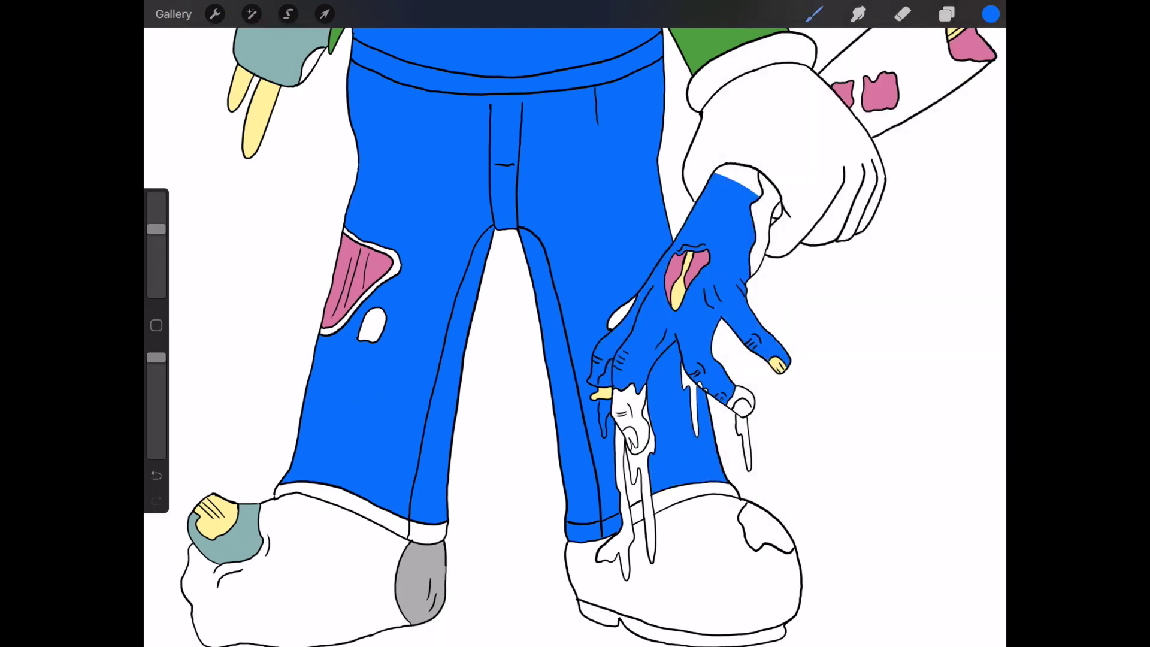
Fill the gaps between the hand drips blue
left_click(991, 13)
scroll(680, 368, "up", 5)
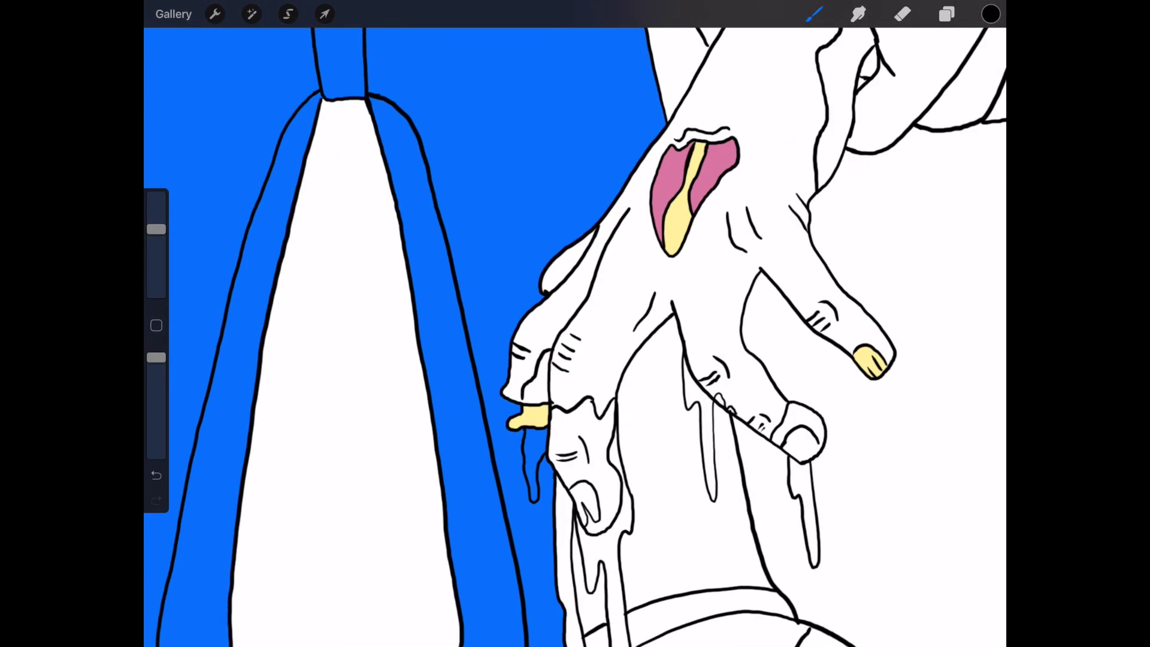
scroll(660, 335, "down", 5)
mouse_move(991, 14)
left_mouse_down()
mouse_move(713, 359)
mouse_move(665, 449)
mouse_move(725, 468)
left_mouse_up()
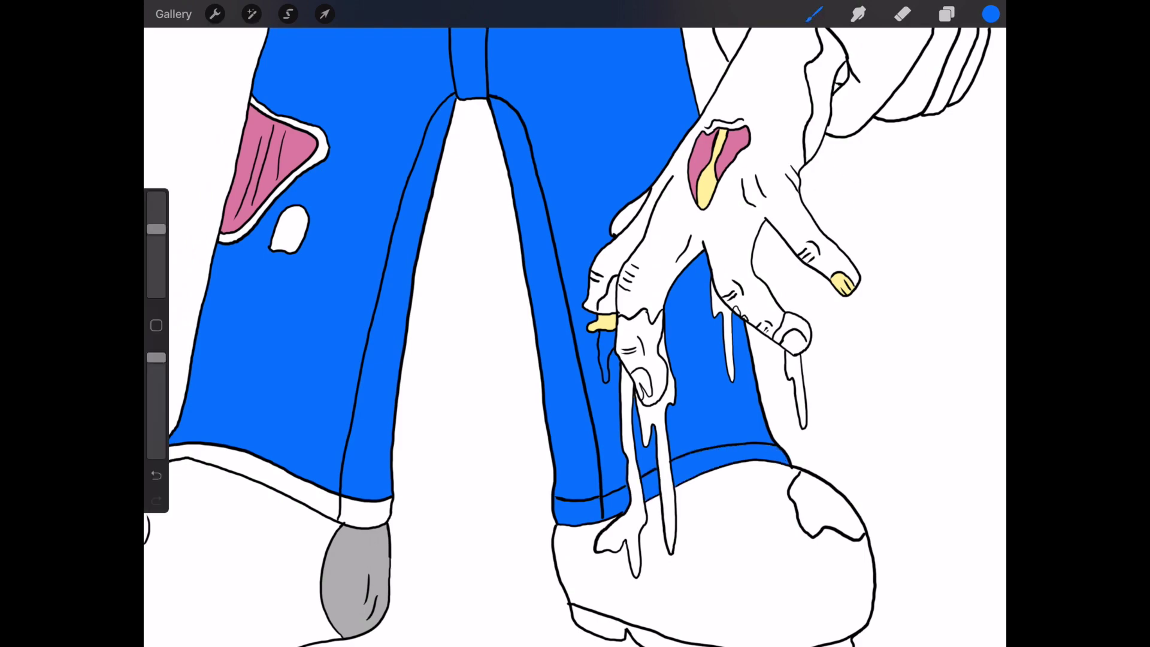
scroll(575, 336, "down", 5)
Fill the shoe spots, wrist, three finger drips and leg wound patch blood red
left_click(991, 14)
left_click(912, 140)
mouse_move(992, 14)
left_mouse_down()
mouse_move(651, 509)
mouse_move(689, 308)
left_mouse_up()
scroll(599, 359, "up", 5)
left_click_drag(533, 388, 532, 388)
left_click_drag(991, 14, 650, 378)
mouse_move(991, 13)
left_mouse_down()
mouse_move(716, 374)
mouse_move(561, 374)
mouse_move(564, 509)
left_mouse_up()
scroll(575, 336, "down", 5)
left_click_drag(991, 14, 413, 394)
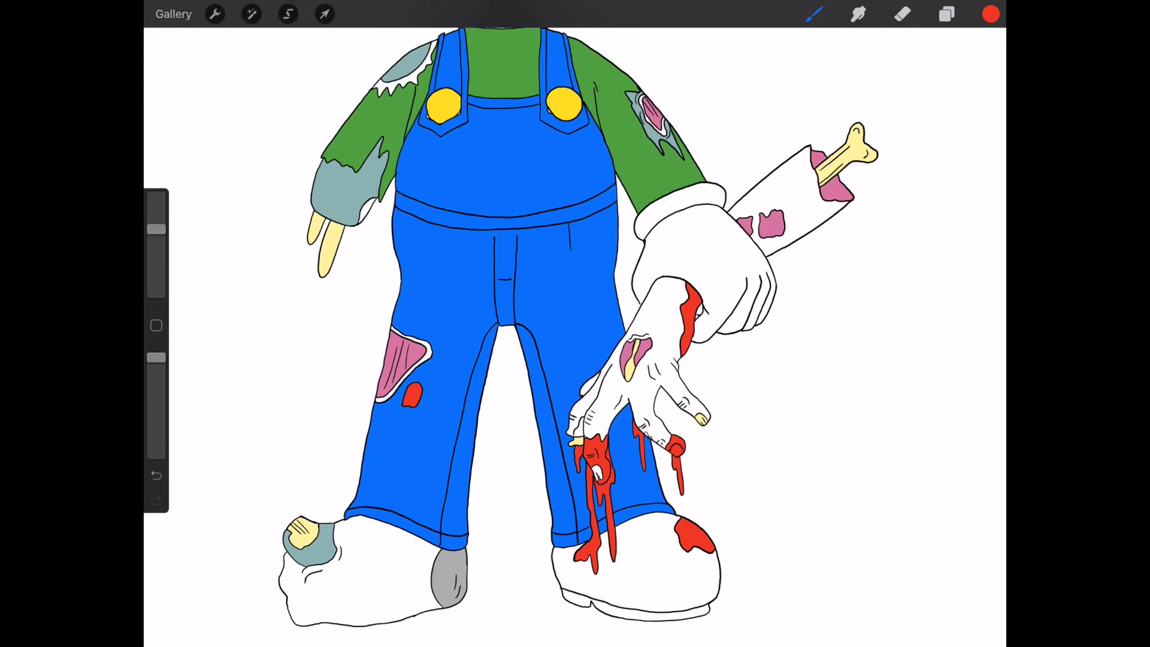
Undo the red leg patch fill and colour only the patch's rim red
scroll(515, 240, "up", 5)
scroll(659, 240, "up", 5)
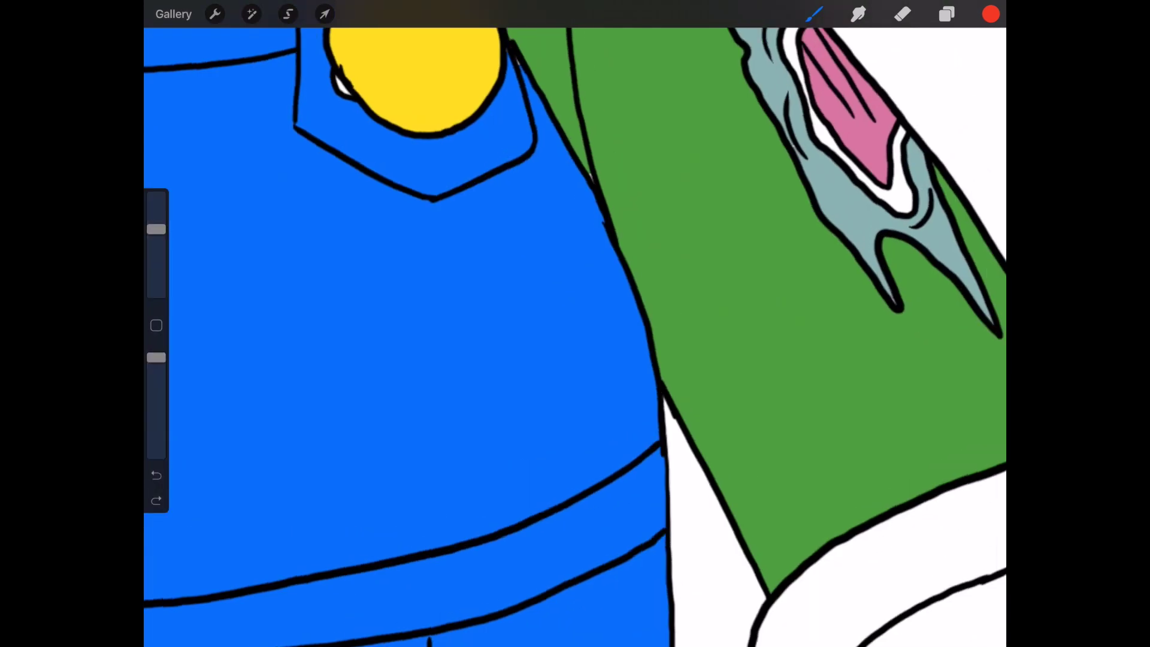
scroll(575, 323, "down", 5)
scroll(575, 324, "down", 3)
scroll(575, 324, "down", 3)
key("ctrl+z")
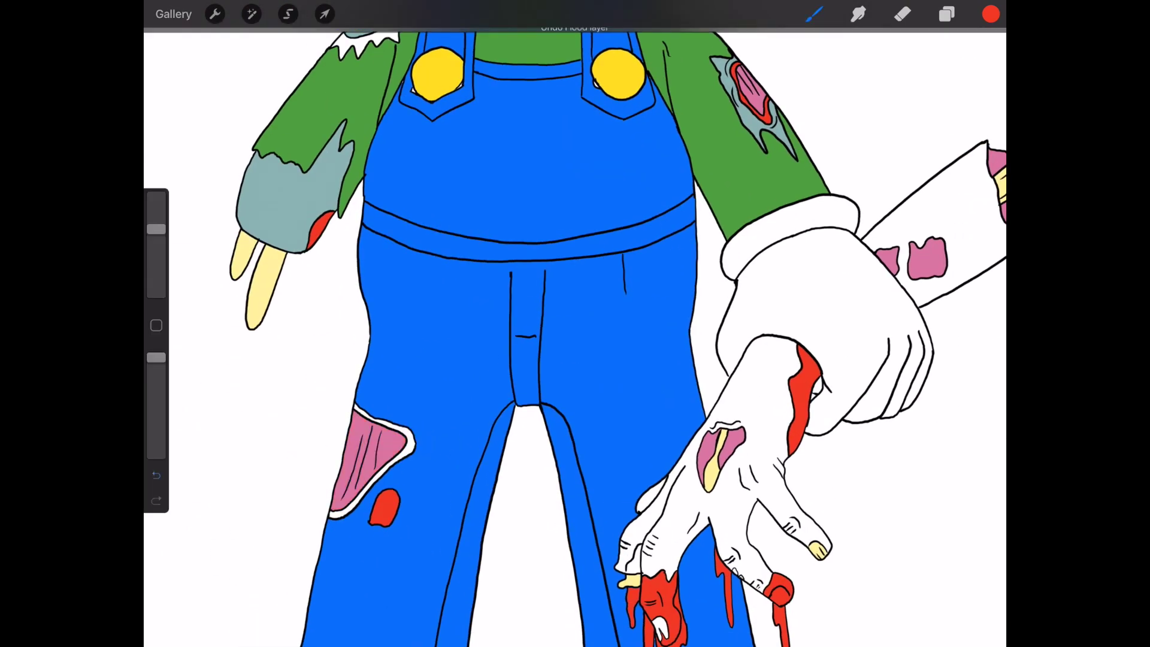
scroll(575, 324, "down", 2)
left_click_drag(991, 14, 411, 441)
scroll(576, 324, "up", 3)
left_click_drag(992, 14, 434, 428)
Sample the blood red from the canvas and undo the last fill
scroll(575, 324, "down", 3)
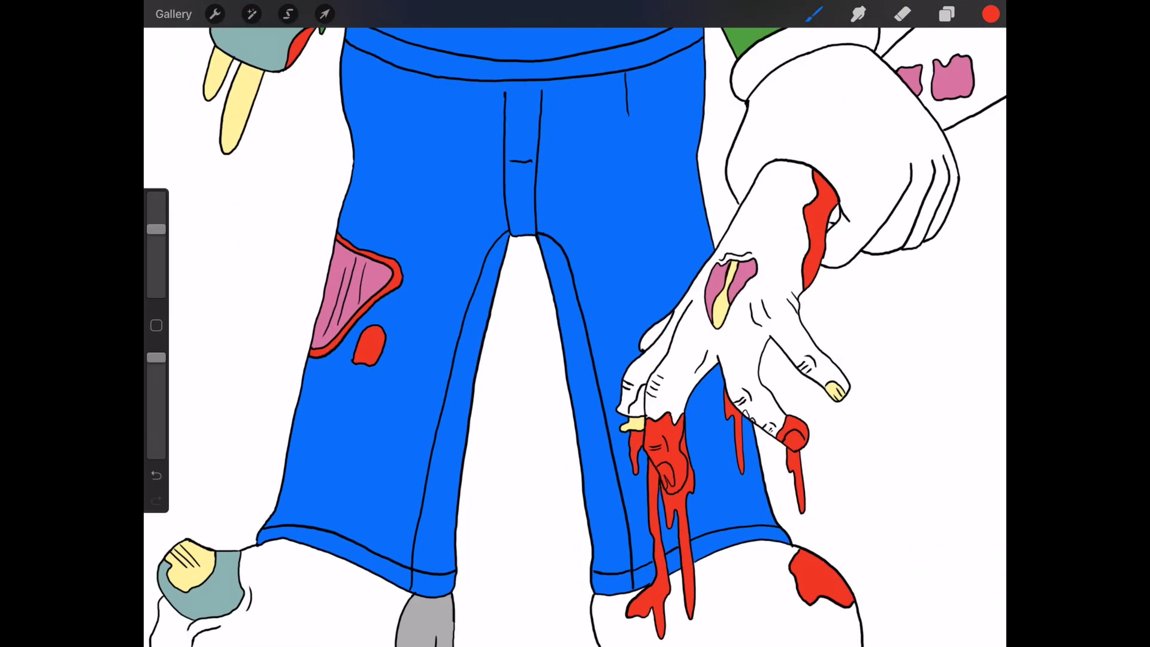
scroll(575, 323, "up", 5)
left_click(991, 14)
left_click(698, 476)
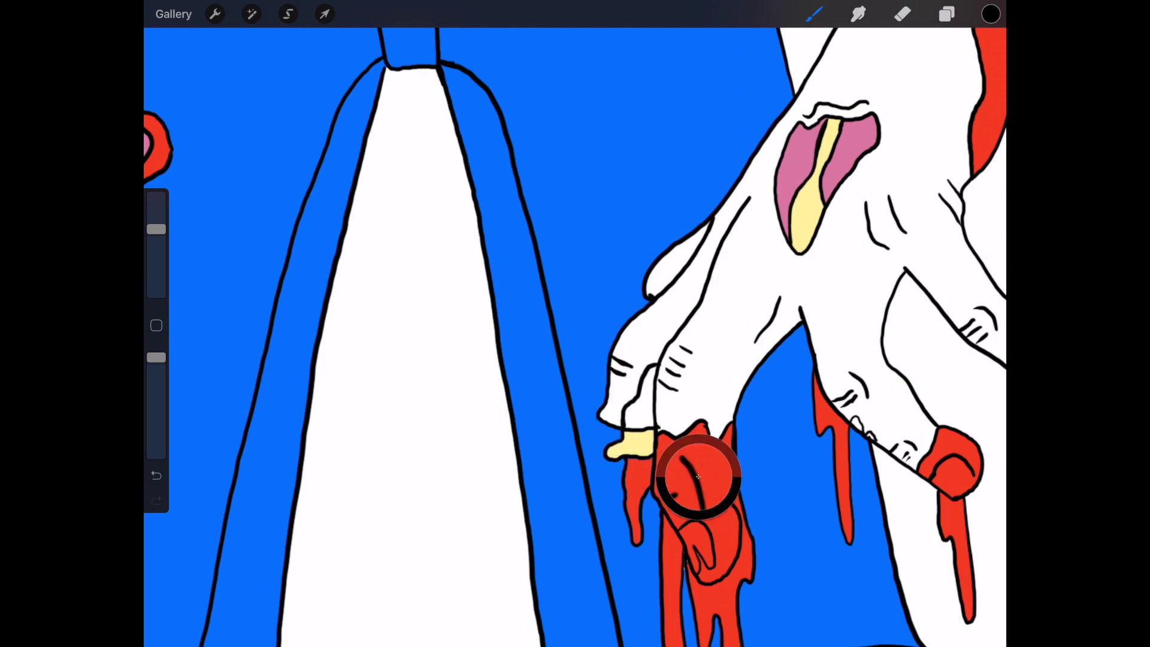
scroll(575, 323, "down", 3)
key("ctrl+z")
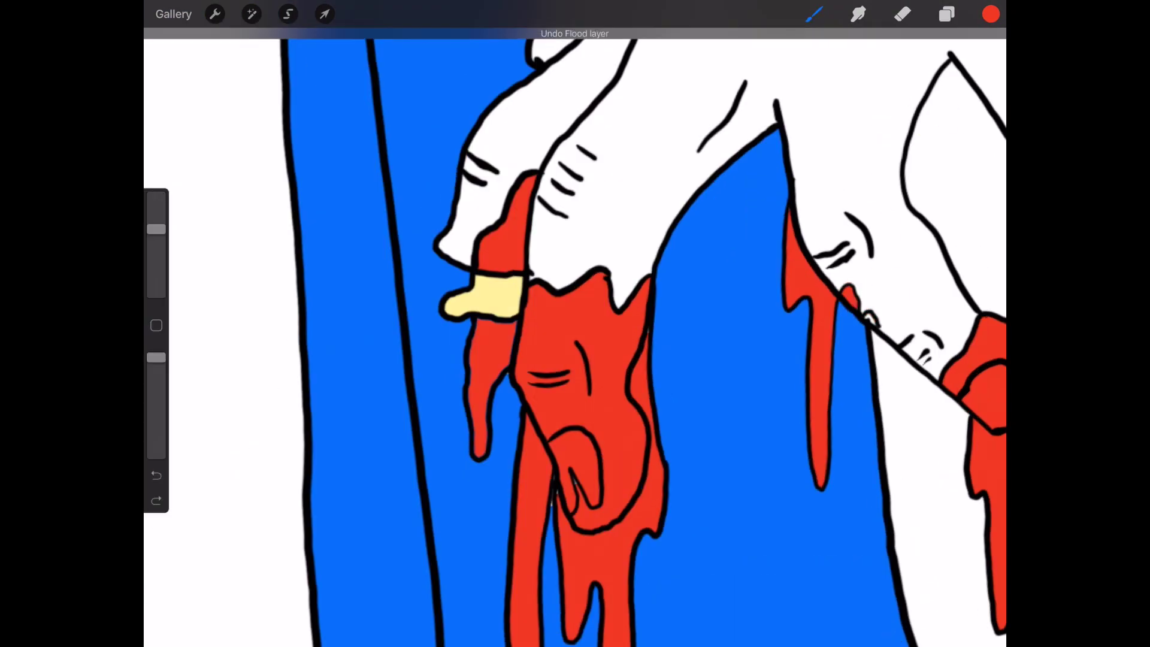
Reselect the teal skin colour in the colour picker
scroll(895, 322, "up", 5)
scroll(817, 309, "down", 5)
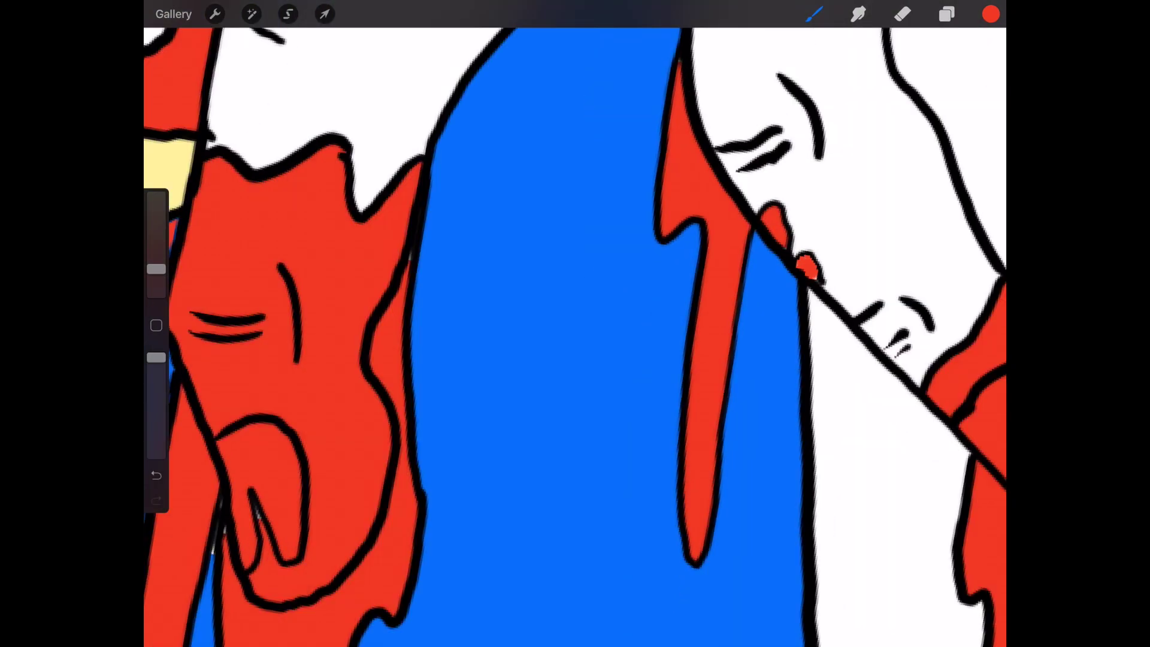
scroll(818, 308, "down", 5)
scroll(542, 322, "up", 3)
scroll(542, 322, "up", 5)
left_click(475, 352)
scroll(475, 352, "down", 2)
left_click(991, 14)
left_click(991, 14)
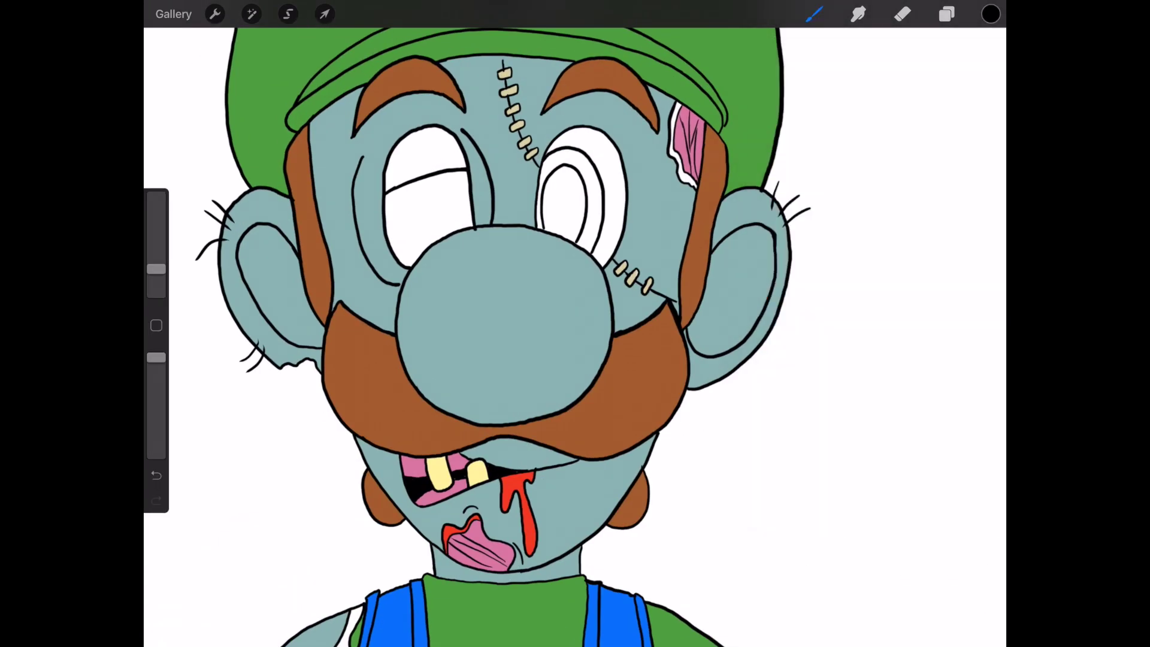
Drop red onto the temple wound and fill the open eye's pupil black
left_click(502, 336)
mouse_move(991, 14)
left_mouse_down()
mouse_move(421, 154)
mouse_move(870, 64)
mouse_move(682, 150)
left_mouse_up()
left_click(991, 14)
left_click_drag(991, 14, 534, 229)
Fill the ring around the pupil bright yellow and the outer eye ring bright pink
left_click(991, 14)
left_click_drag(977, 154, 857, 88)
left_click_drag(907, 118, 926, 137)
left_click_drag(991, 14, 534, 229)
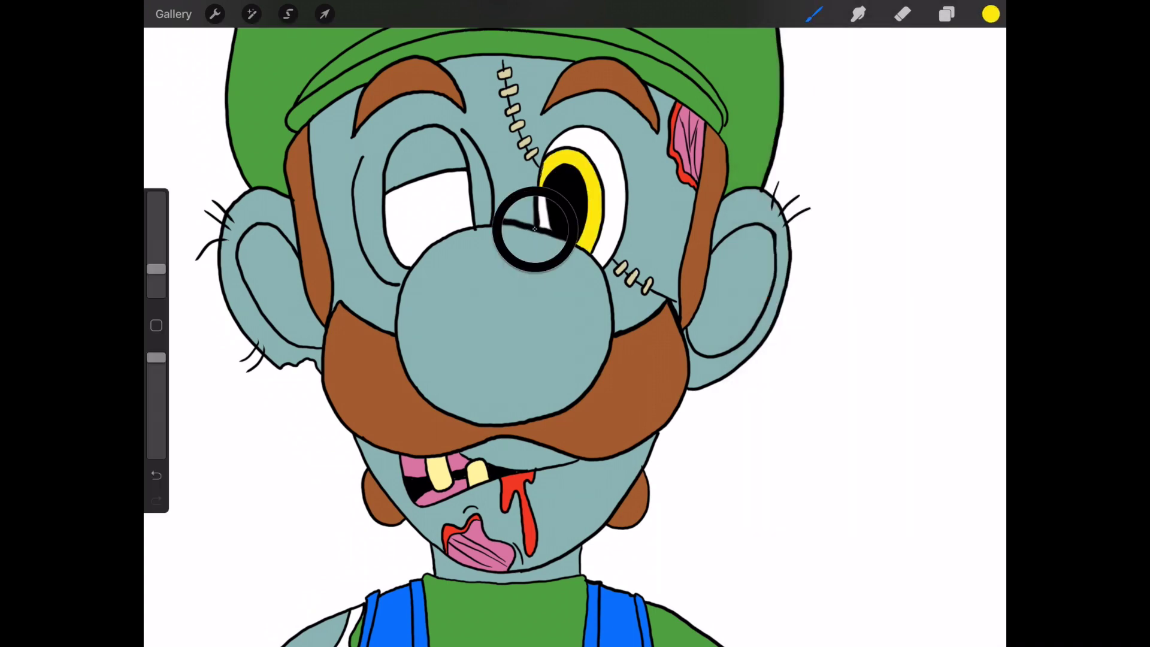
left_click(991, 13)
left_click(857, 151)
left_click(973, 204)
left_click(893, 115)
left_click_drag(991, 13, 614, 197)
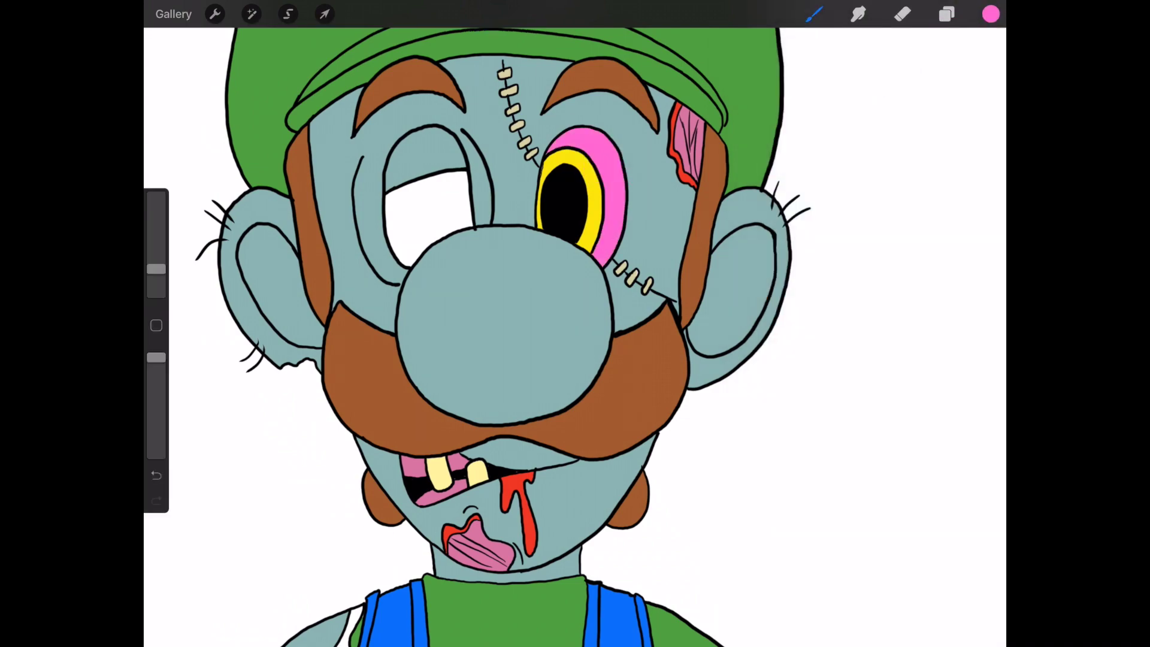
Fill the severed arm grey and reselect the teal skin colour
scroll(575, 323, "down", 5)
left_click(991, 13)
left_click(845, 178)
mouse_move(991, 14)
left_mouse_down()
mouse_move(779, 420)
mouse_move(671, 527)
left_mouse_up()
left_click(991, 14)
left_click(885, 168)
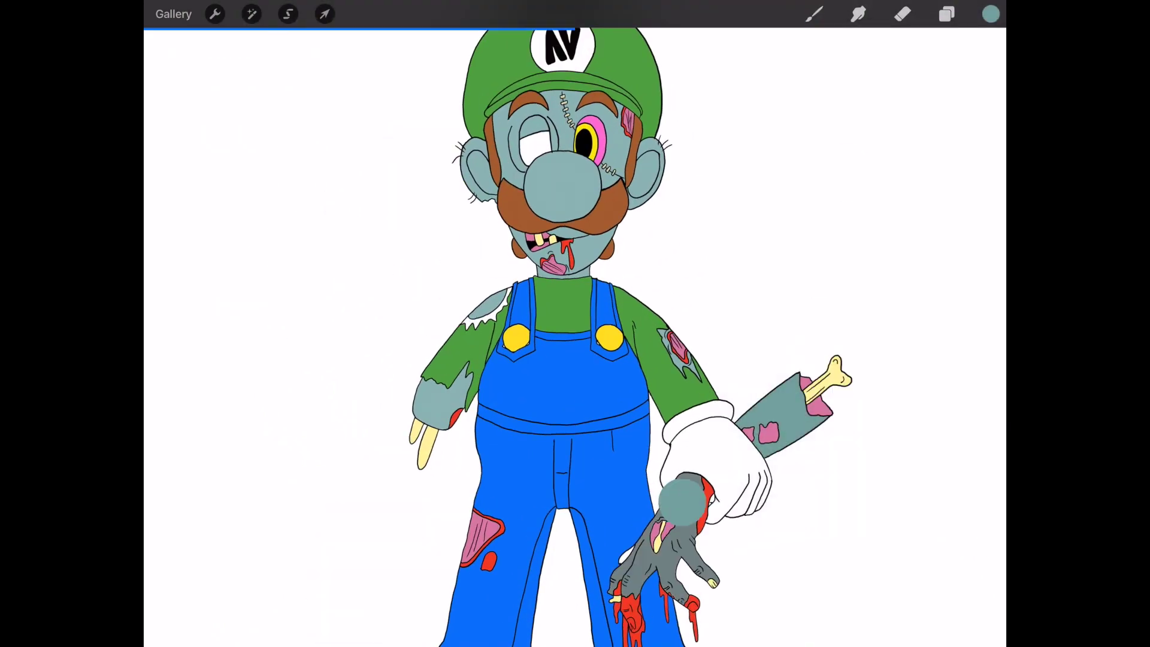
Fill the dangling hand teal and the right shoe brown
left_click_drag(991, 14, 671, 527)
scroll(575, 323, "down", 5)
left_click(991, 14)
left_click(960, 118)
left_click_drag(960, 119, 925, 169)
left_click_drag(991, 14, 677, 551)
scroll(575, 323, "down", 5)
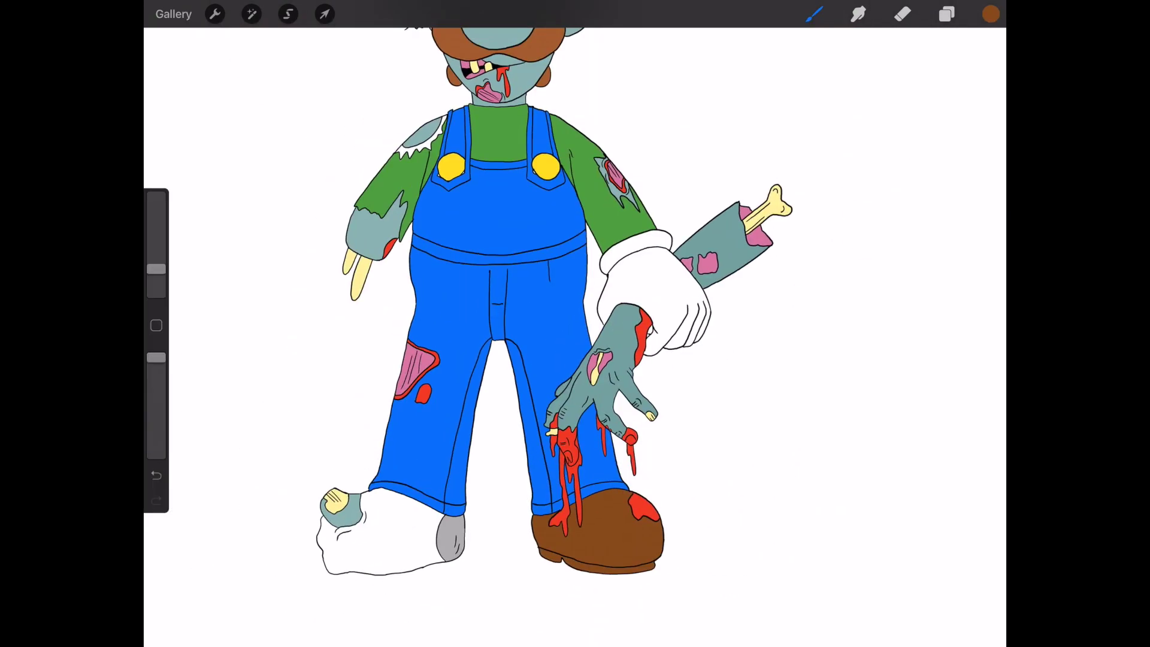
scroll(576, 180, "up", 5)
Add a new layer, fill it black, then hide the black fill for now
left_click(991, 14)
left_click(443, 216)
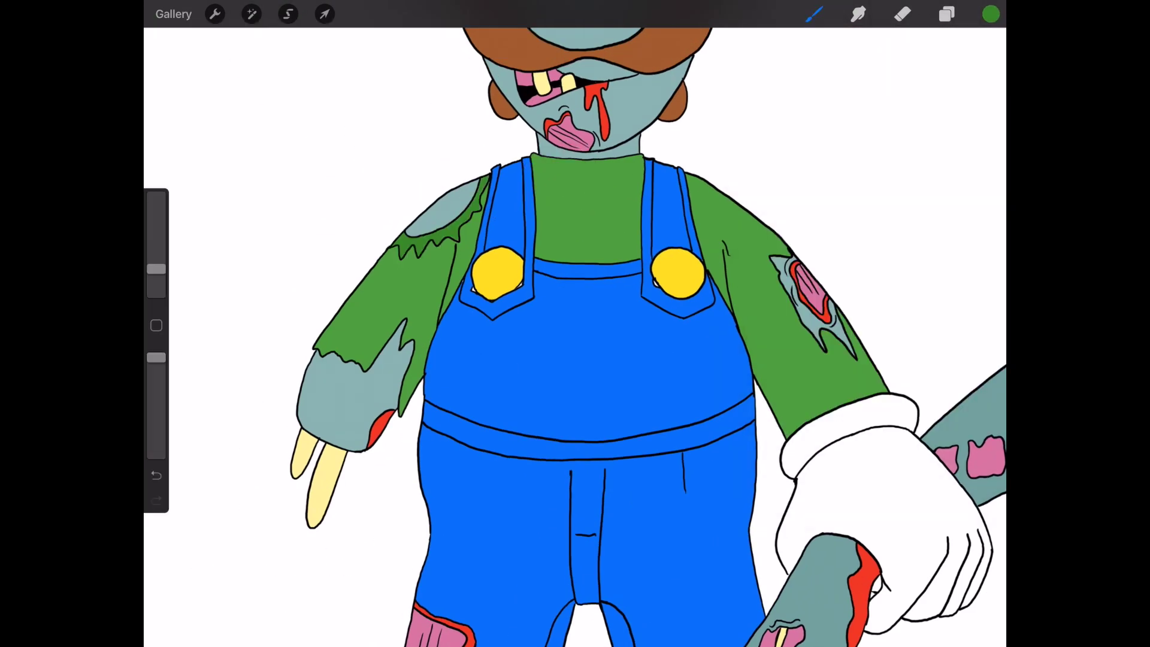
scroll(576, 323, "down", 5)
left_click(991, 14)
left_click(900, 236)
left_click(946, 14)
left_click(987, 50)
left_click(790, 214)
left_click(711, 167)
key("ctrl+z")
Select the artwork layer, choose white, and show the black layer again
left_click(791, 86)
left_click(991, 14)
left_click(917, 259)
left_click(841, 130)
left_click(991, 14)
left_click(946, 14)
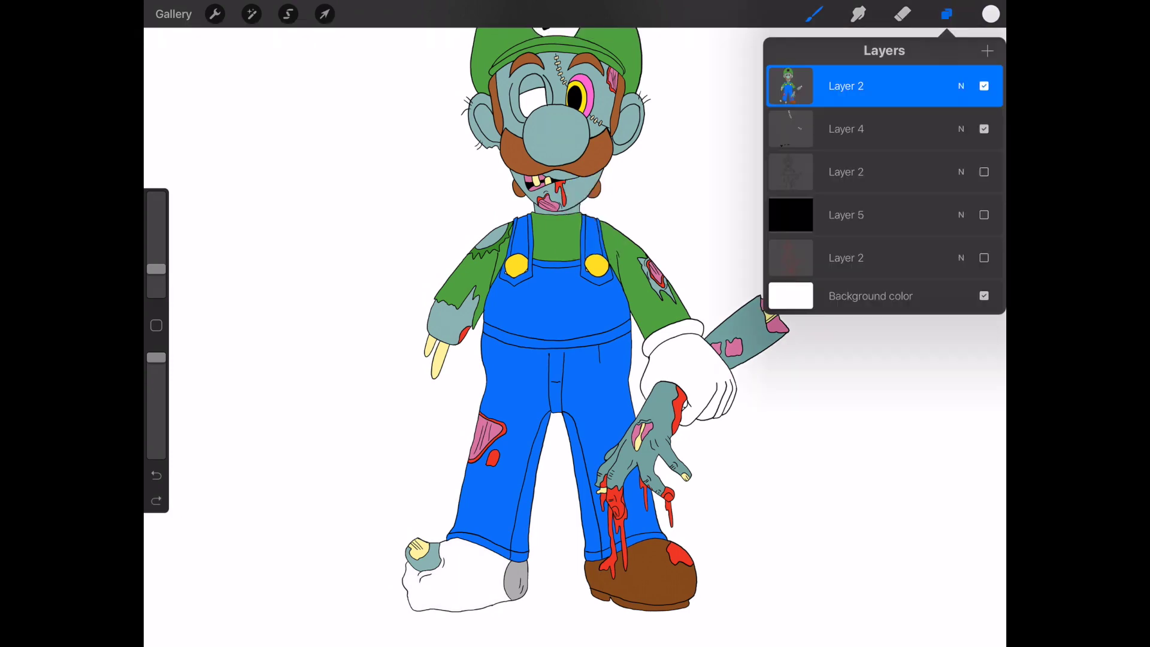
Adjust the black layer's opacity and fill the glove and left foot white
left_click(984, 214)
left_click(961, 214)
left_click_drag(989, 265, 904, 264)
left_click(814, 14)
mouse_move(991, 14)
left_mouse_down()
mouse_move(689, 372)
mouse_move(431, 581)
left_mouse_up()
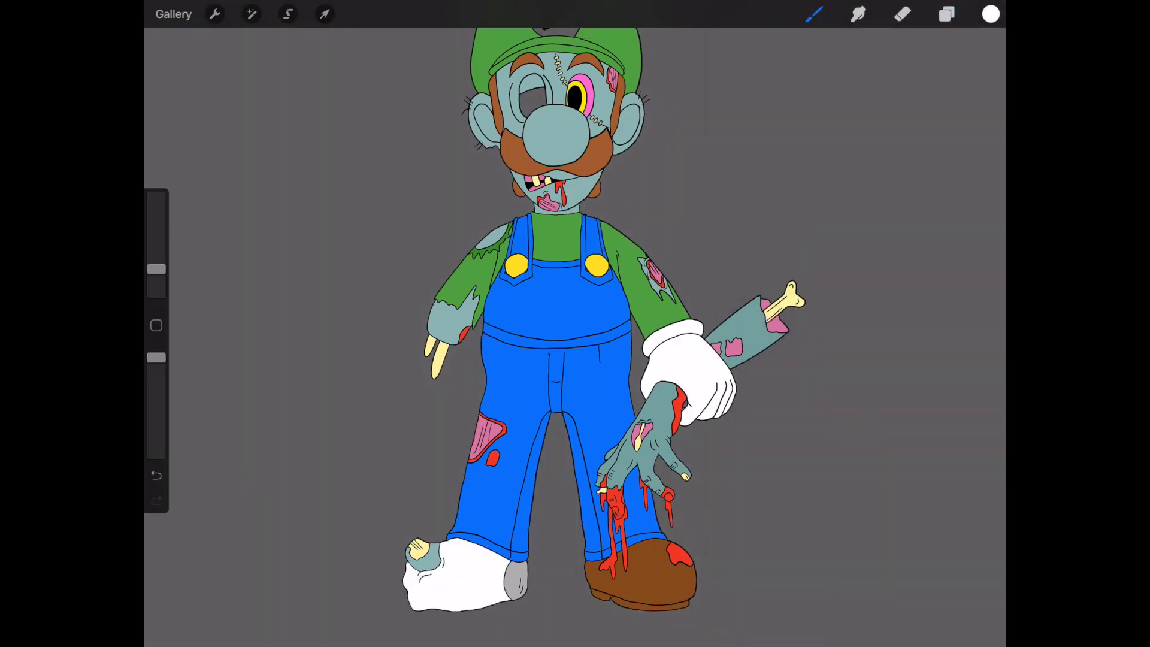
scroll(575, 239, "up", 3)
scroll(575, 240, "up", 2)
Make the black background fully solid and add an empty Layer 6 for shading
left_click(947, 14)
left_click(946, 14)
scroll(575, 324, "down", 3)
left_click(946, 13)
left_click(986, 49)
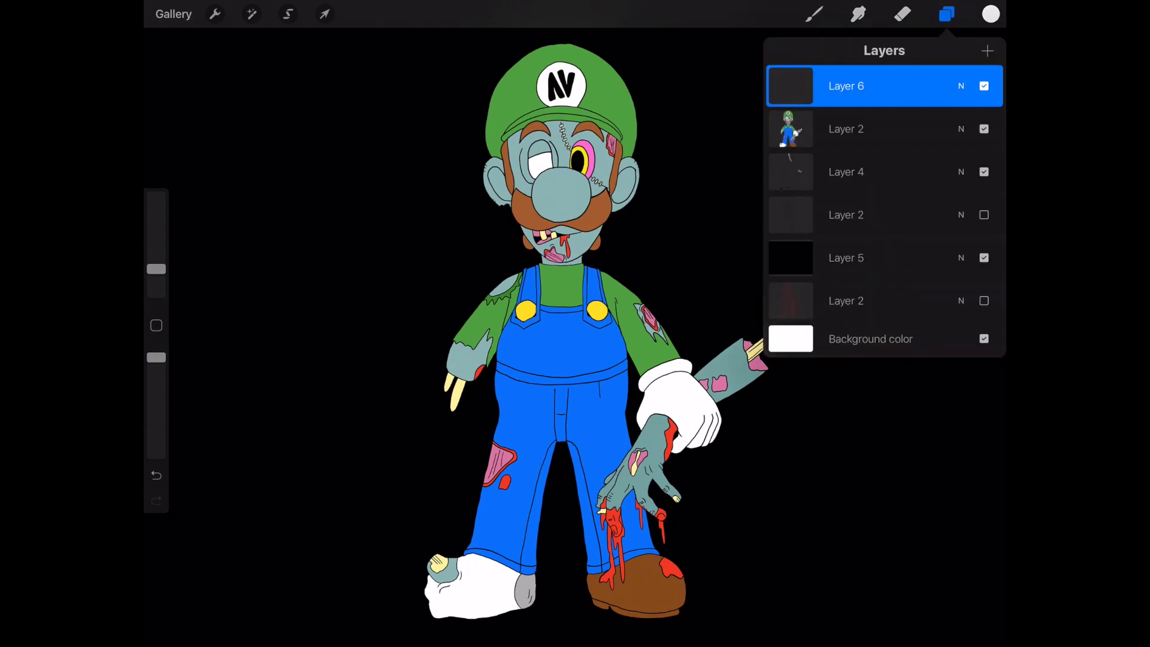
left_click(947, 14)
left_click(991, 14)
scroll(569, 299, "up", 3)
left_click(813, 14)
Shade the cap's left outline dark green, extending it up toward the crown
mouse_move(156, 269)
left_mouse_down()
mouse_move(156, 255)
mouse_move(157, 270)
left_mouse_up()
scroll(575, 324, "up", 2)
left_click_drag(419, 223, 475, 184)
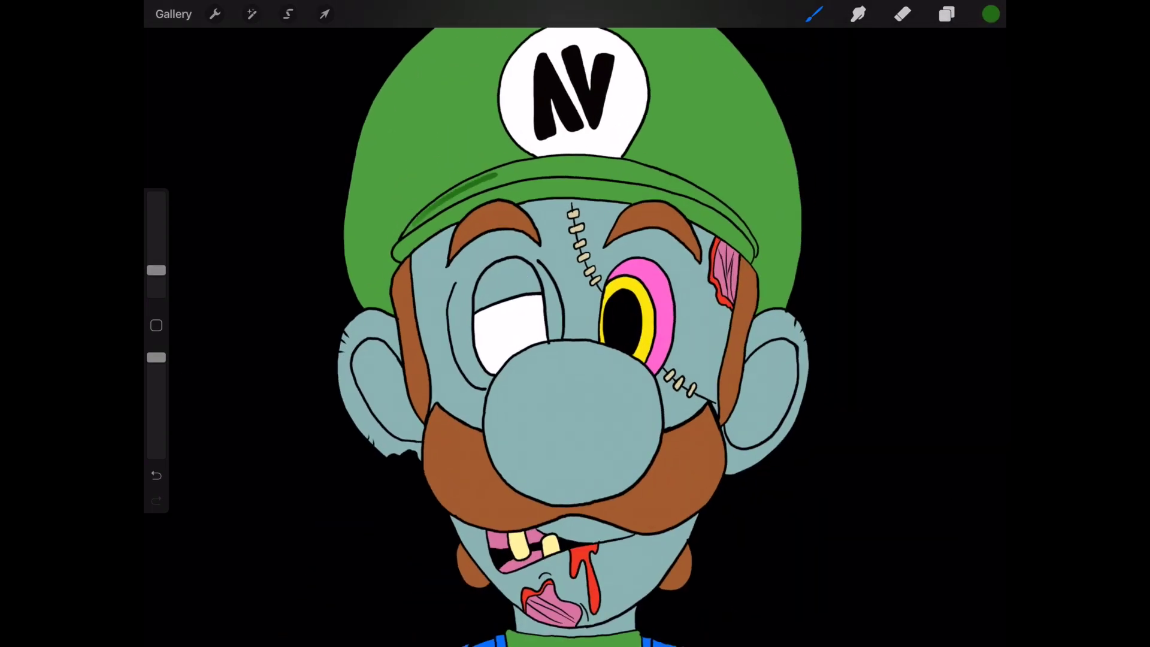
key("ctrl+z")
left_click_drag(157, 270, 157, 263)
mouse_move(368, 307)
left_mouse_down()
mouse_move(346, 253)
mouse_move(399, 74)
left_mouse_up()
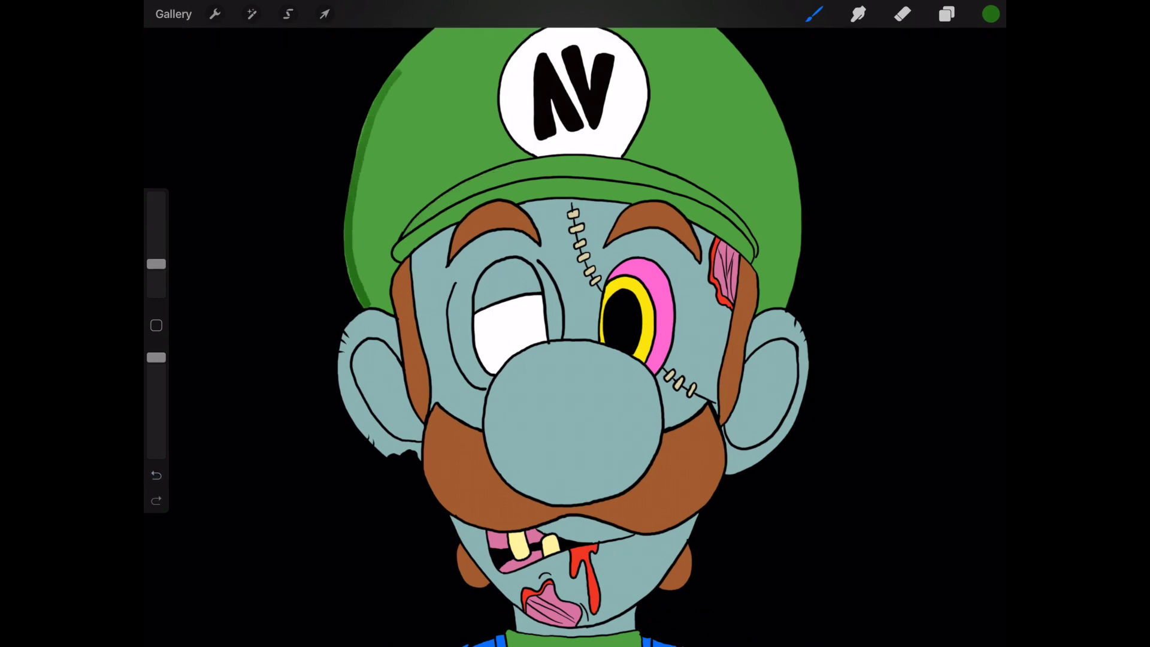
left_click_drag(378, 287, 405, 68)
mouse_move(362, 183)
left_mouse_down()
mouse_move(380, 293)
mouse_move(420, 49)
left_mouse_up()
left_click_drag(156, 263, 156, 276)
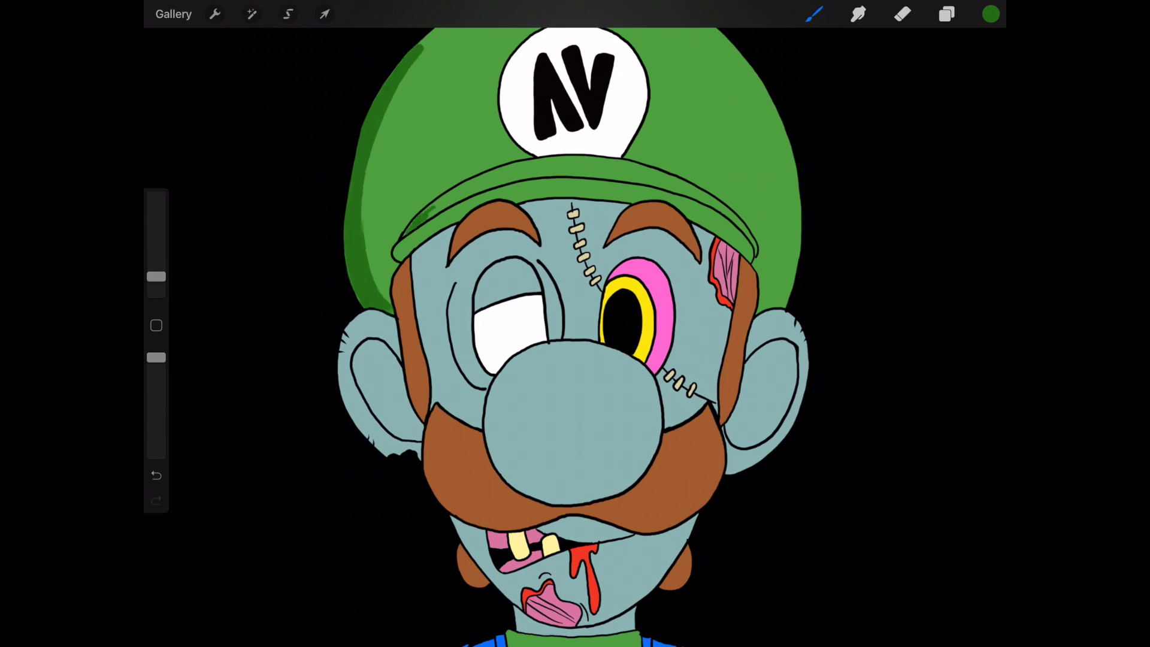
Add a new layer on top and dismiss the hidden-layer warning
left_click(947, 13)
left_click(986, 48)
left_click(575, 323)
left_click(631, 362)
left_click(947, 14)
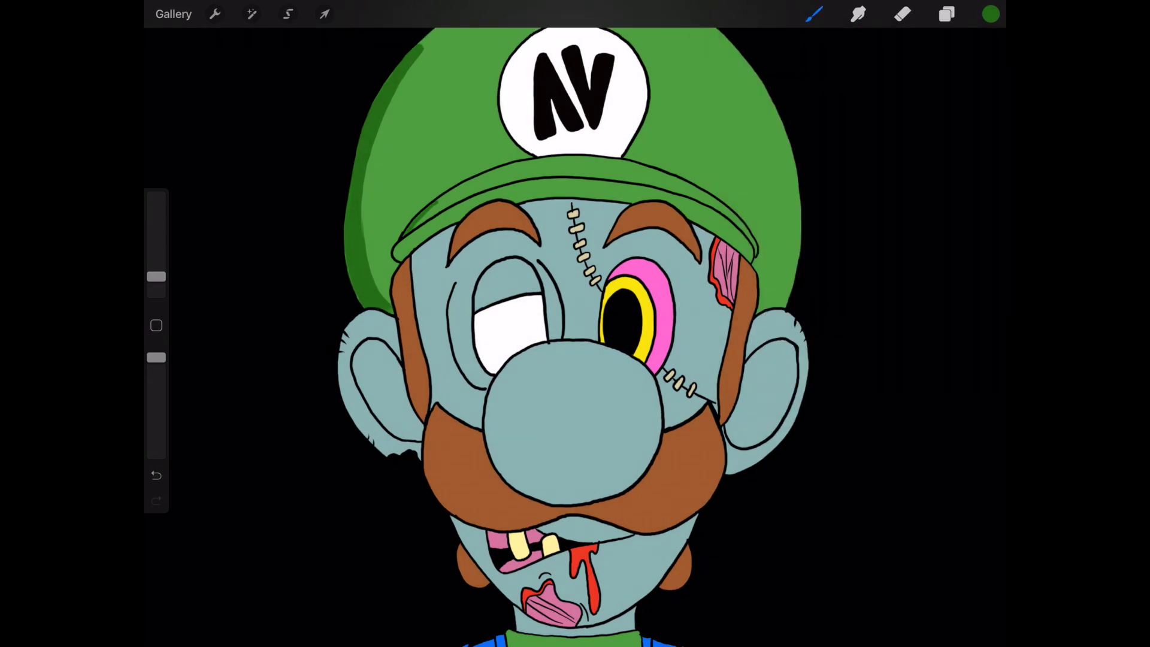
Paint more dark green shading on the hat brim and the cap's left edge
left_click_drag(156, 276, 156, 260)
left_click_drag(468, 180, 456, 200)
left_click_drag(156, 262, 156, 271)
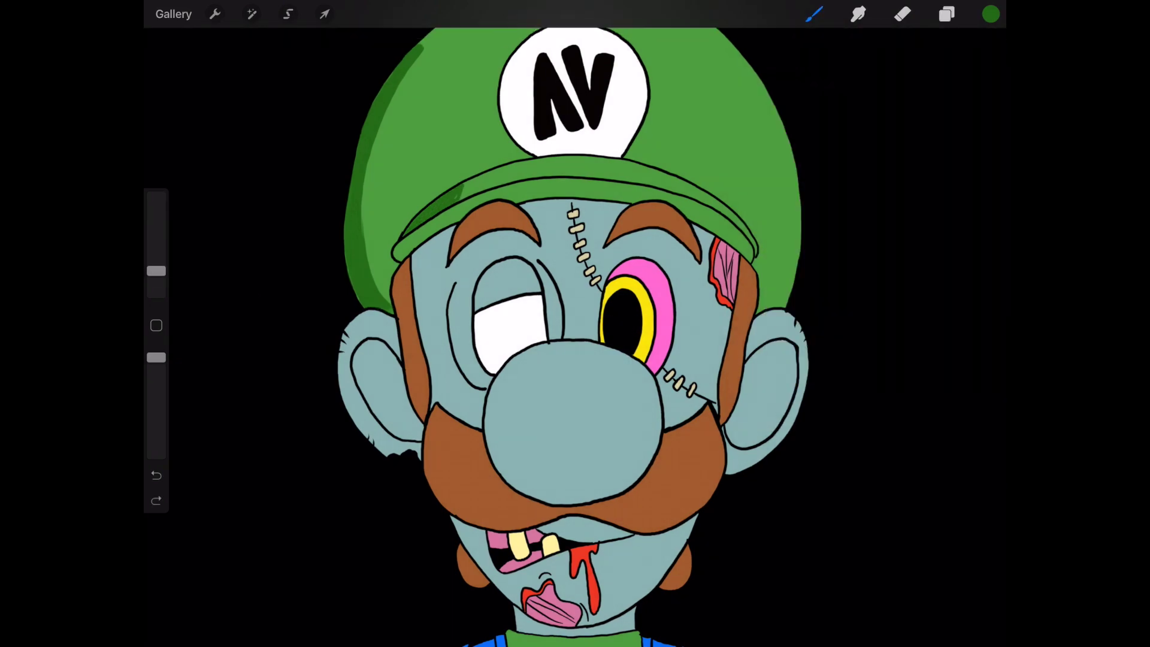
left_click_drag(364, 179, 395, 303)
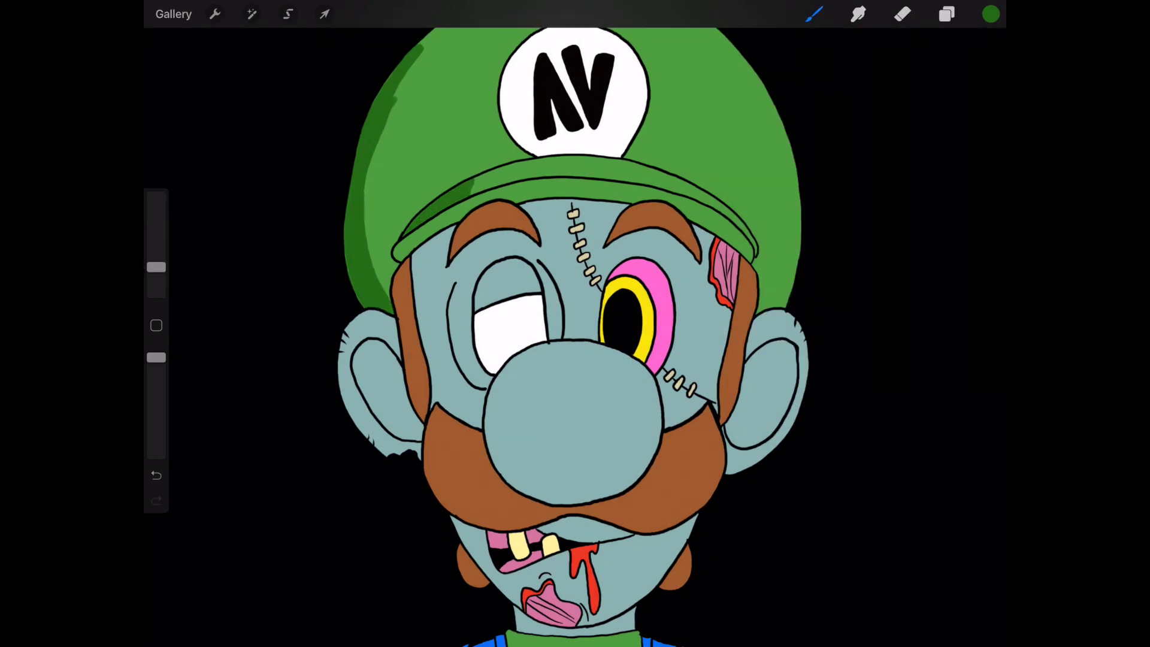
scroll(576, 324, "down", 2)
left_click_drag(446, 90, 411, 147)
key("ctrl+z")
left_click(156, 500)
Sample the face's skin colour and pick a darker teal for skin shading
left_click(651, 395)
left_click(946, 14)
left_click(991, 13)
left_click(854, 171)
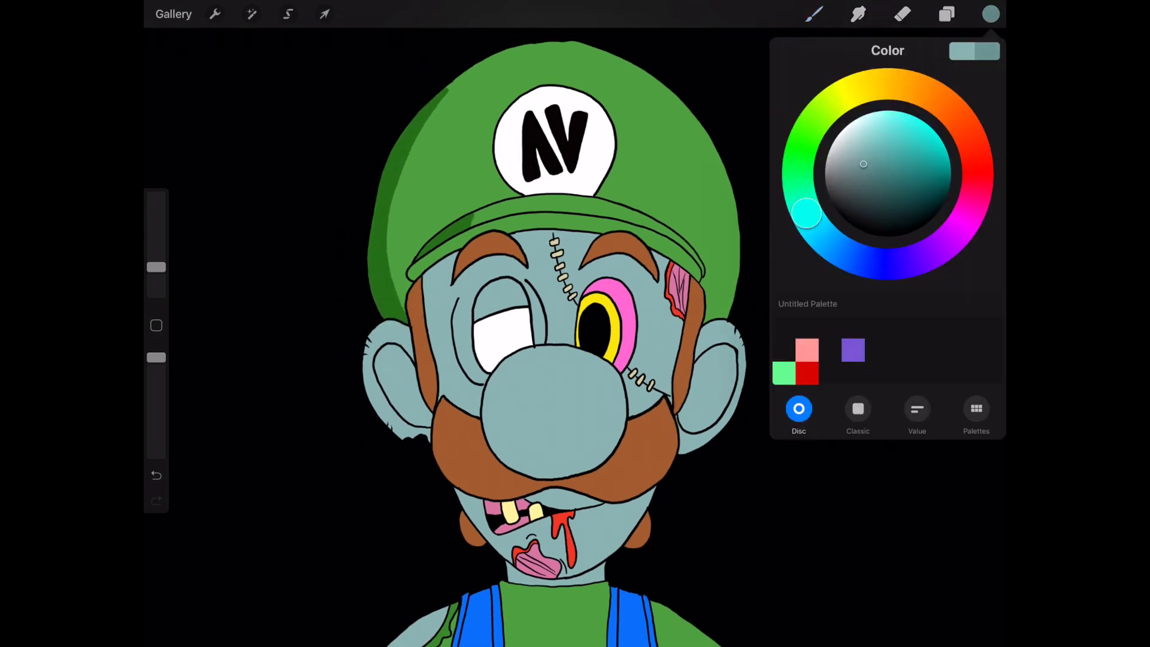
Shade the ears, left eye socket and nose with darker teal
left_click_drag(719, 360, 695, 420)
left_click(814, 14)
left_click_drag(389, 359, 414, 419)
left_click_drag(461, 300, 473, 377)
left_click_drag(536, 294, 539, 341)
mouse_move(488, 378)
left_mouse_down()
mouse_move(488, 437)
mouse_move(515, 468)
left_mouse_up()
left_click_drag(496, 356, 530, 472)
left_click_drag(497, 354, 515, 467)
left_click(156, 475)
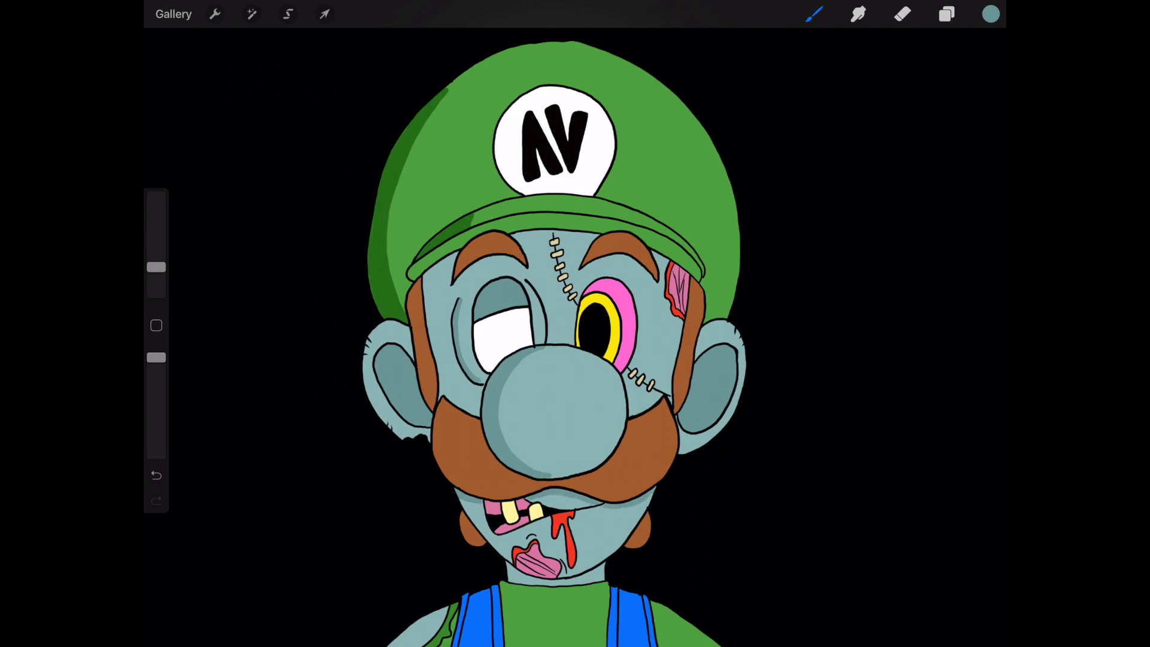
Switch to the second Layer 2 and shade along the bottom of the chin
scroll(551, 336, "up", 3)
left_click(947, 13)
left_click(790, 129)
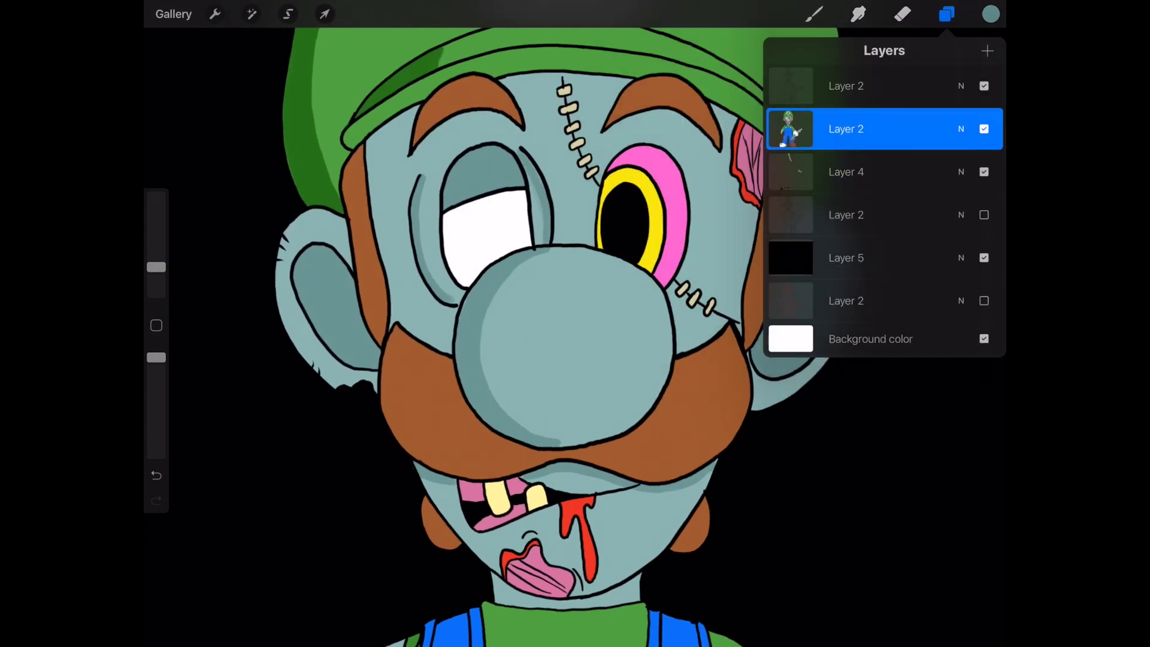
left_click(813, 13)
left_click_drag(694, 485, 644, 558)
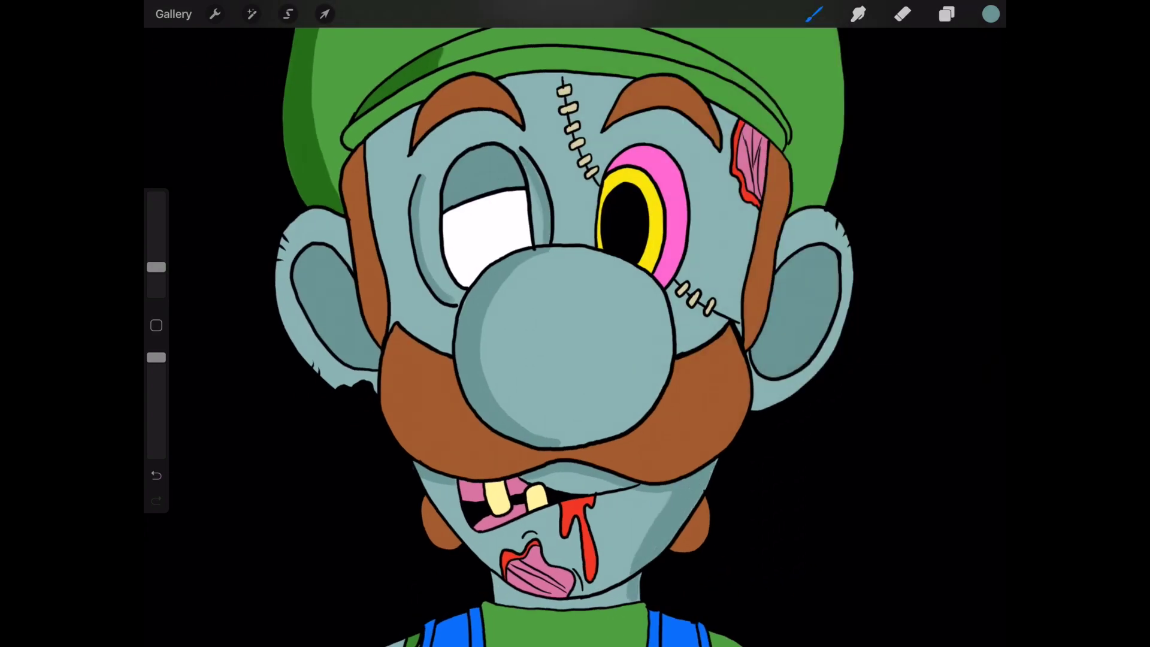
key("ctrl+z")
left_click_drag(498, 593, 623, 592)
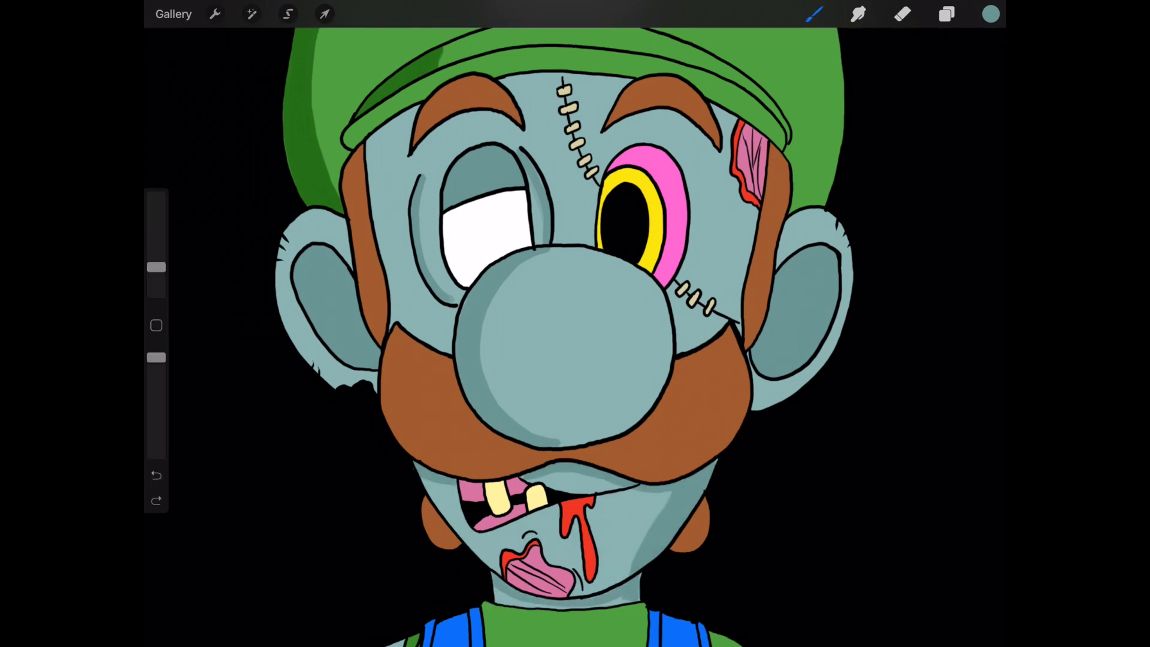
left_click_drag(157, 267, 156, 281)
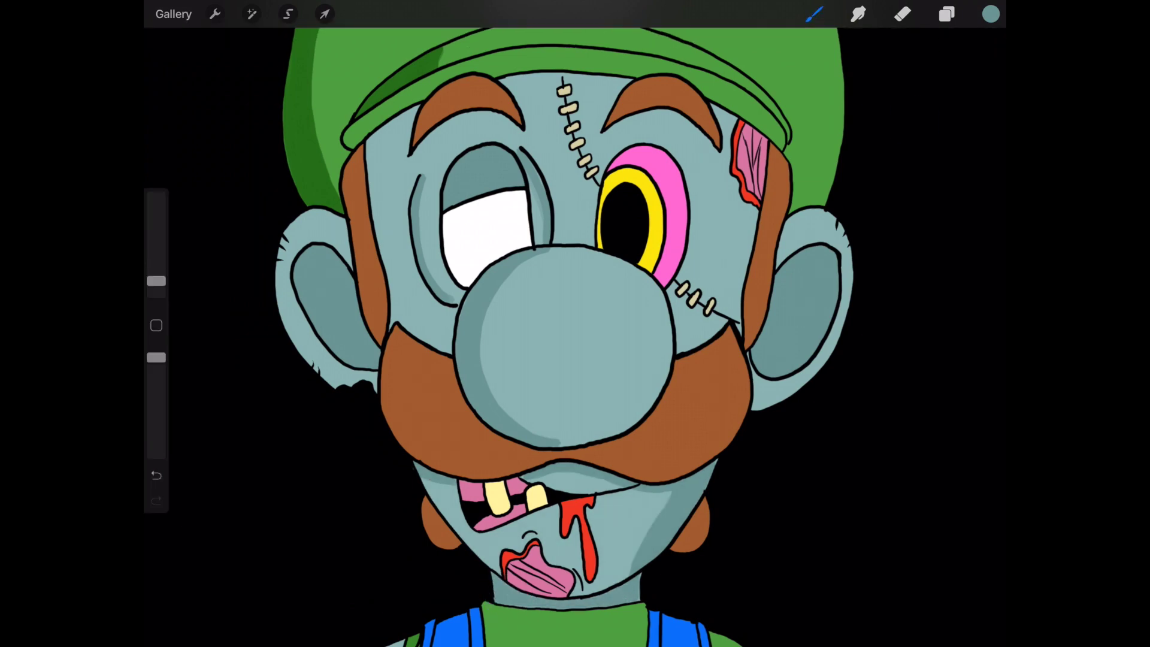
Try a different paint colour beside the right ear, then undo the stroke
left_click(991, 14)
left_click(853, 184)
left_click(991, 14)
left_click_drag(841, 210, 855, 223)
left_click(156, 475)
Sample the wound's pink and hatch texture lines into the temple wound and lower lip
left_click(751, 145)
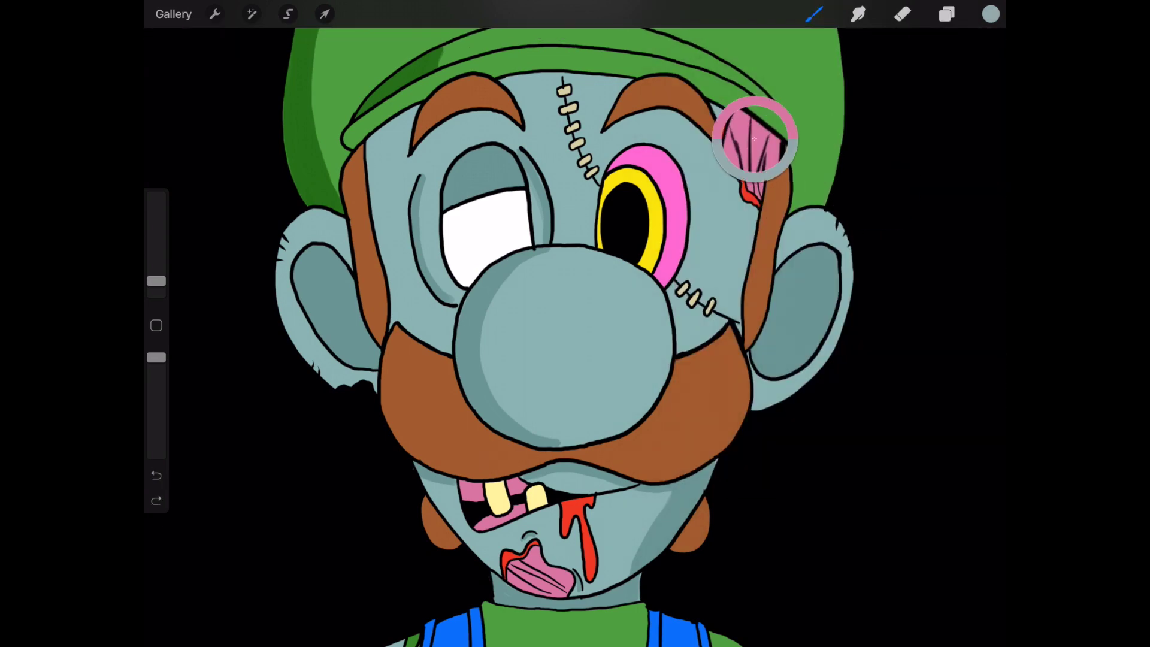
scroll(749, 168, "up", 5)
left_click_drag(741, 147, 743, 213)
left_click_drag(746, 99, 748, 153)
left_click_drag(767, 147, 766, 219)
scroll(575, 323, "down", 5)
scroll(575, 324, "down", 5)
mouse_move(423, 461)
left_mouse_down()
mouse_move(488, 501)
mouse_move(509, 496)
mouse_move(498, 487)
left_mouse_up()
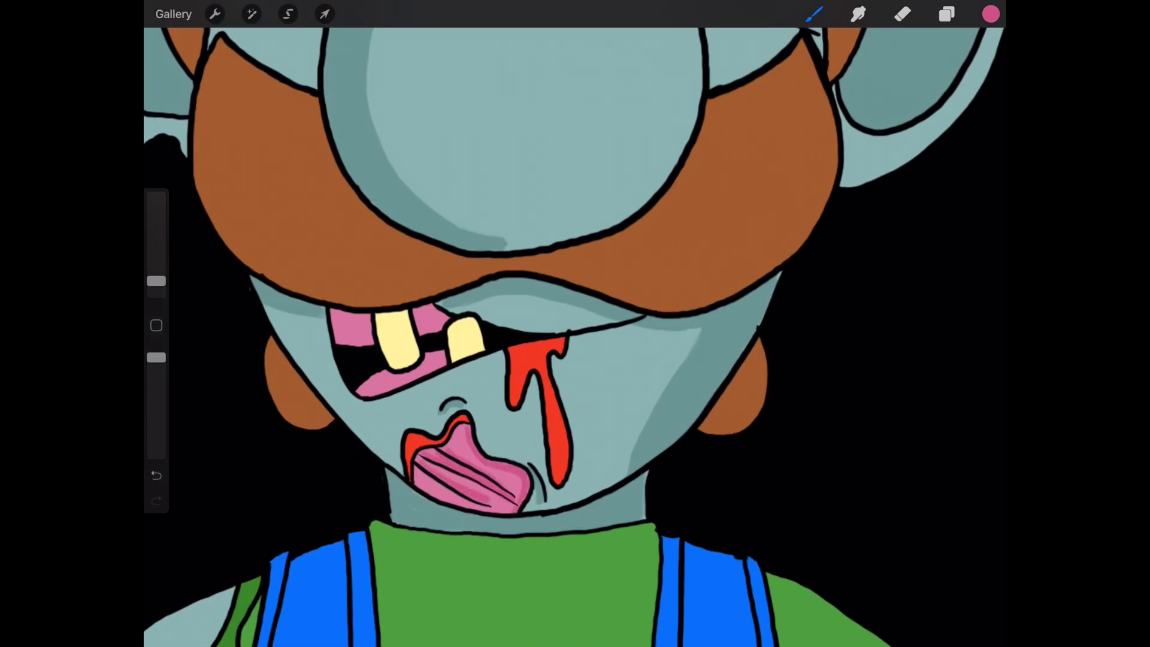
Zoom to the severed arm and hatch darker pink strokes into its wound patches
scroll(575, 324, "down", 2)
scroll(576, 323, "down", 5)
scroll(599, 359, "up", 5)
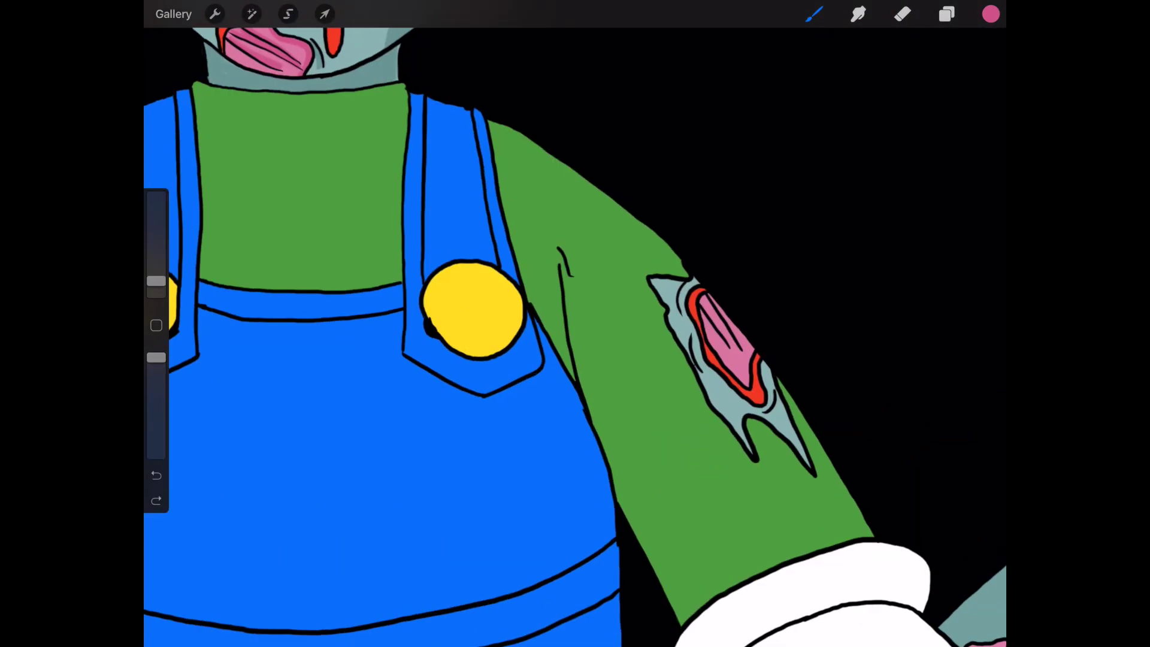
scroll(575, 324, "down", 5)
scroll(599, 359, "up", 5)
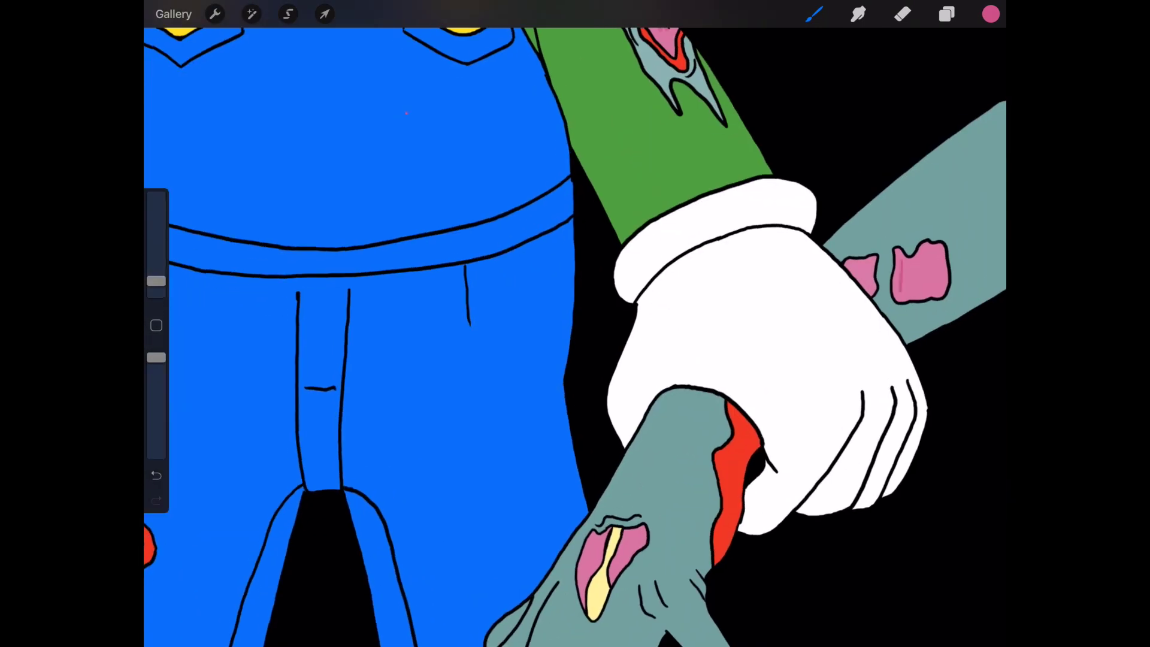
left_click_drag(926, 249, 910, 299)
left_click_drag(944, 261, 926, 288)
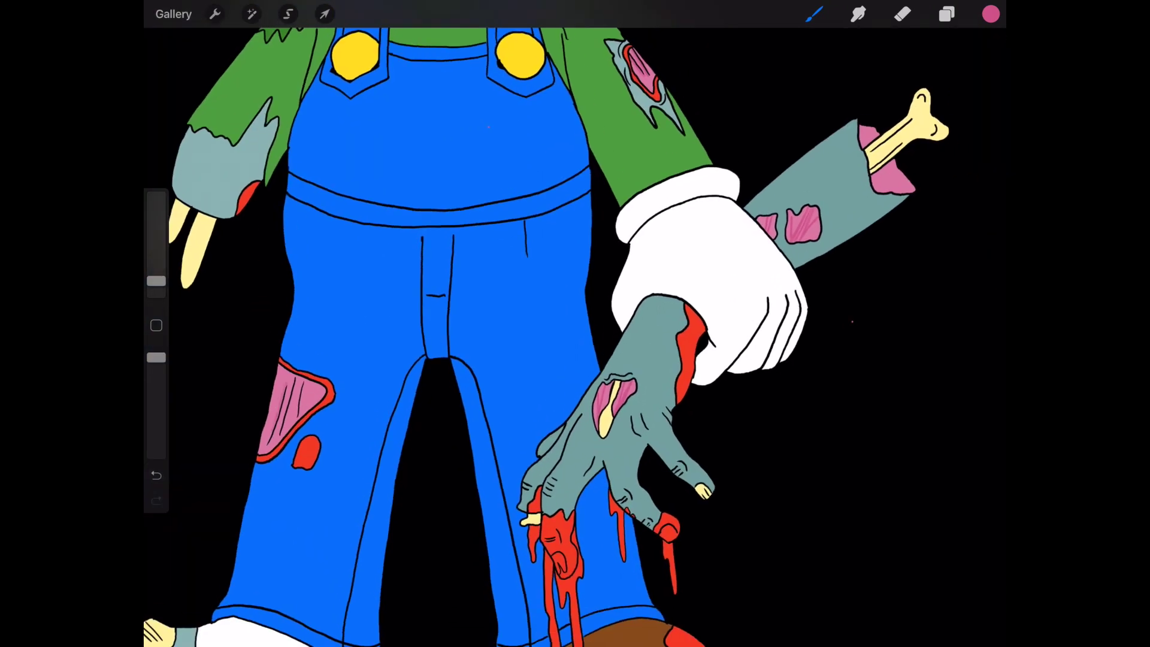
left_click_drag(156, 281, 157, 262)
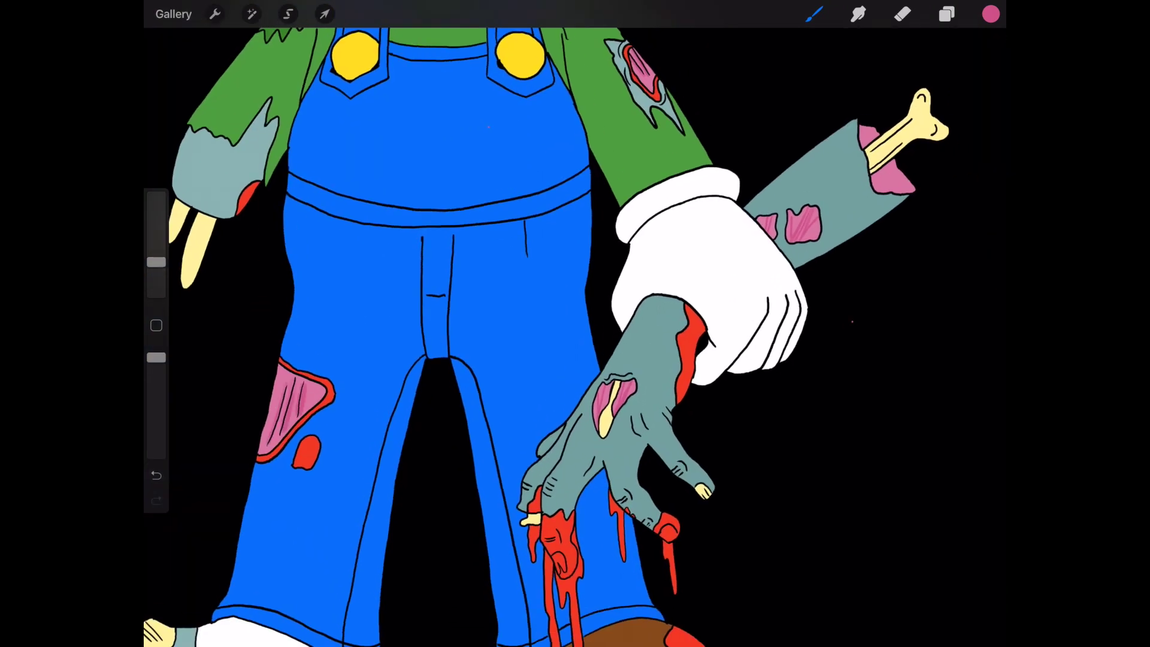
Mix a pale lavender paint colour on the Color disc
left_click(991, 14)
left_click_drag(975, 192, 946, 243)
left_click_drag(856, 139, 854, 130)
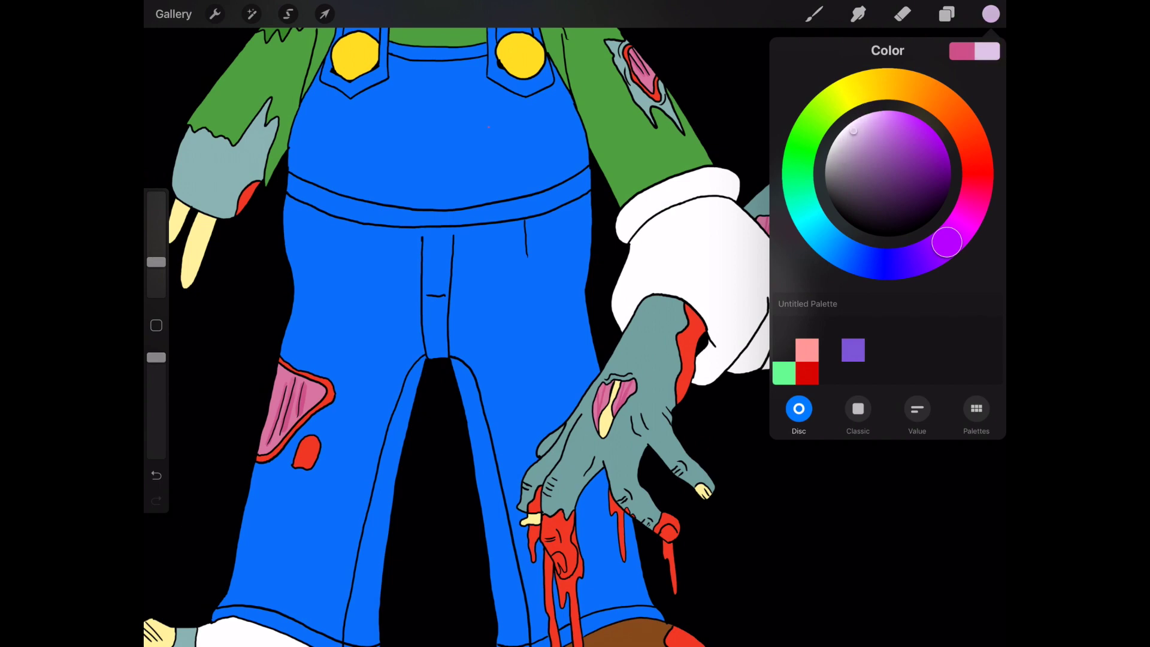
left_click(946, 243)
left_click(991, 14)
scroll(629, 360, "up", 5)
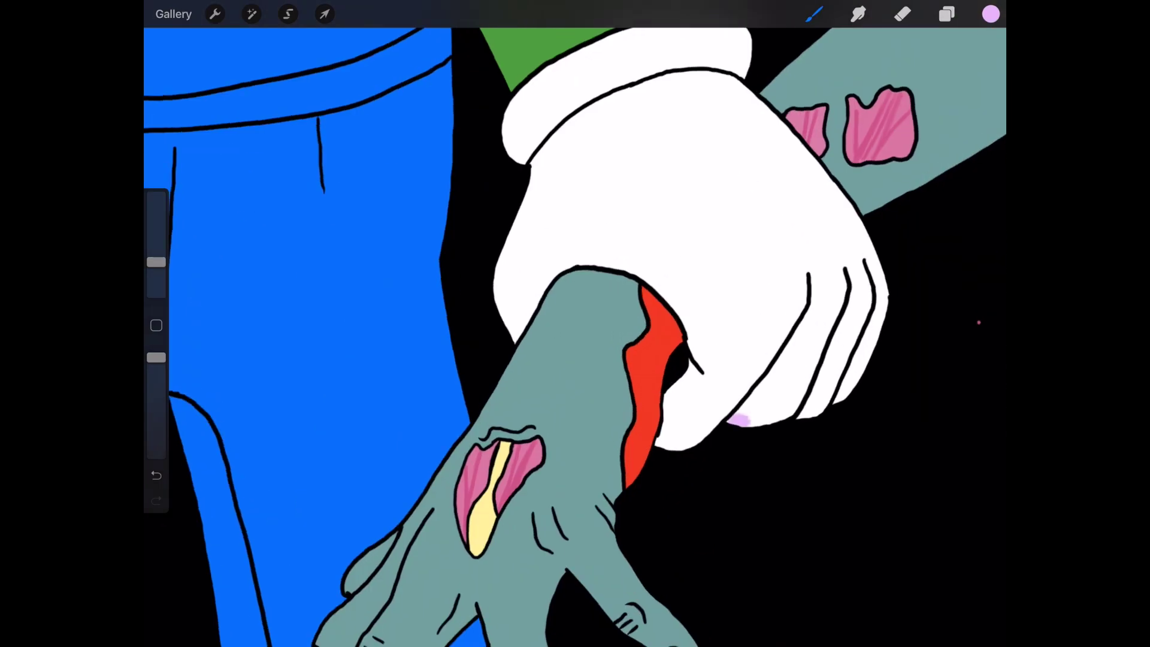
key("ctrl+z")
left_click(991, 14)
left_click_drag(842, 249, 947, 243)
left_click_drag(843, 164, 856, 132)
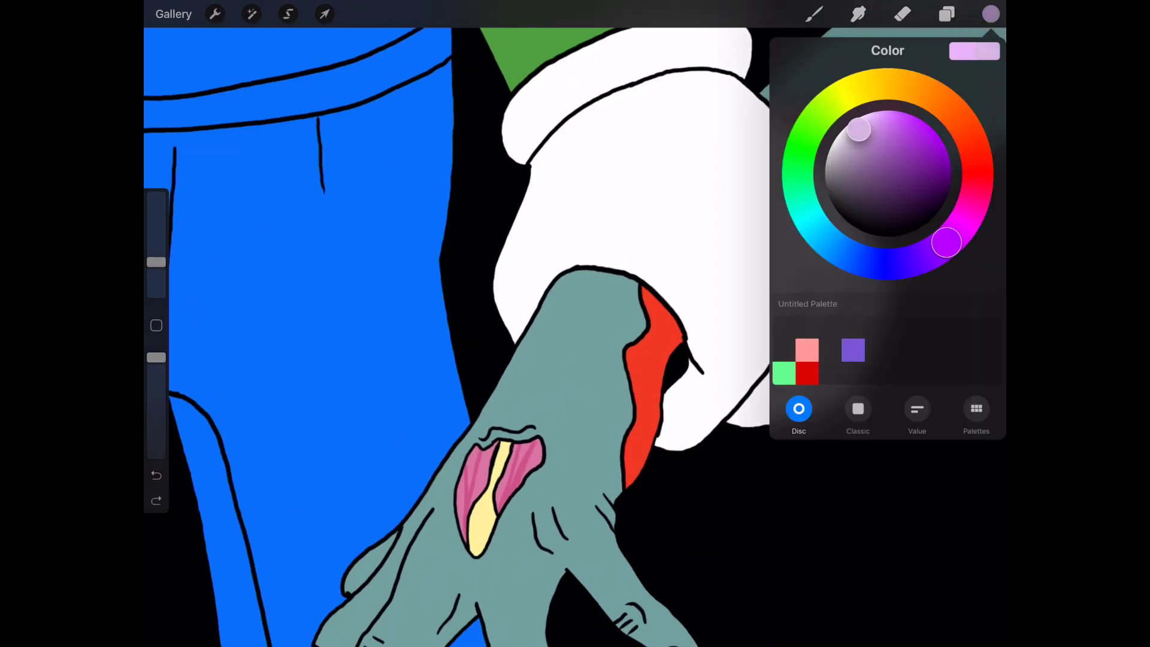
left_click(991, 13)
Shade the glove's lower fingers, cuff and left edge with lavender
left_click_drag(731, 422, 839, 275)
left_click_drag(803, 417, 845, 282)
left_click_drag(836, 402, 883, 300)
left_click_drag(689, 365, 702, 381)
mouse_move(542, 150)
left_mouse_down()
mouse_move(728, 75)
mouse_move(497, 336)
left_mouse_up()
mouse_move(567, 60)
left_mouse_down()
mouse_move(504, 162)
mouse_move(503, 140)
mouse_move(525, 139)
left_mouse_up()
key("ctrl+z")
Ink black strokes along the torn left sleeve and shoulder edges
scroll(575, 324, "down", 5)
scroll(575, 323, "down", 3)
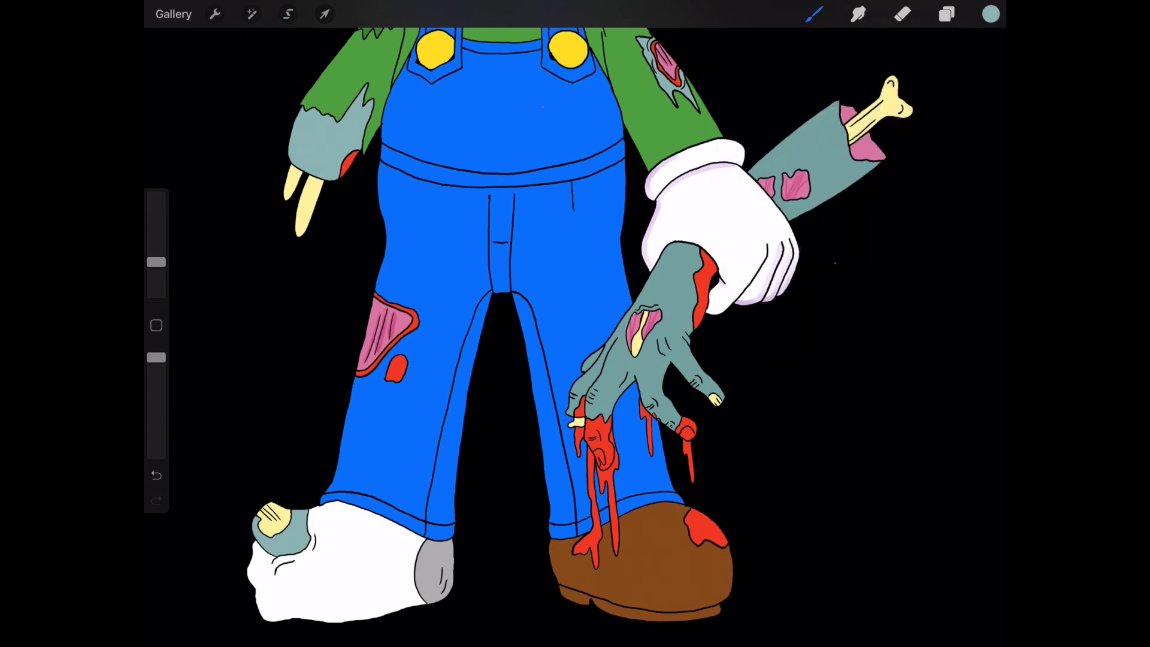
scroll(575, 323, "up", 3)
scroll(576, 323, "up", 5)
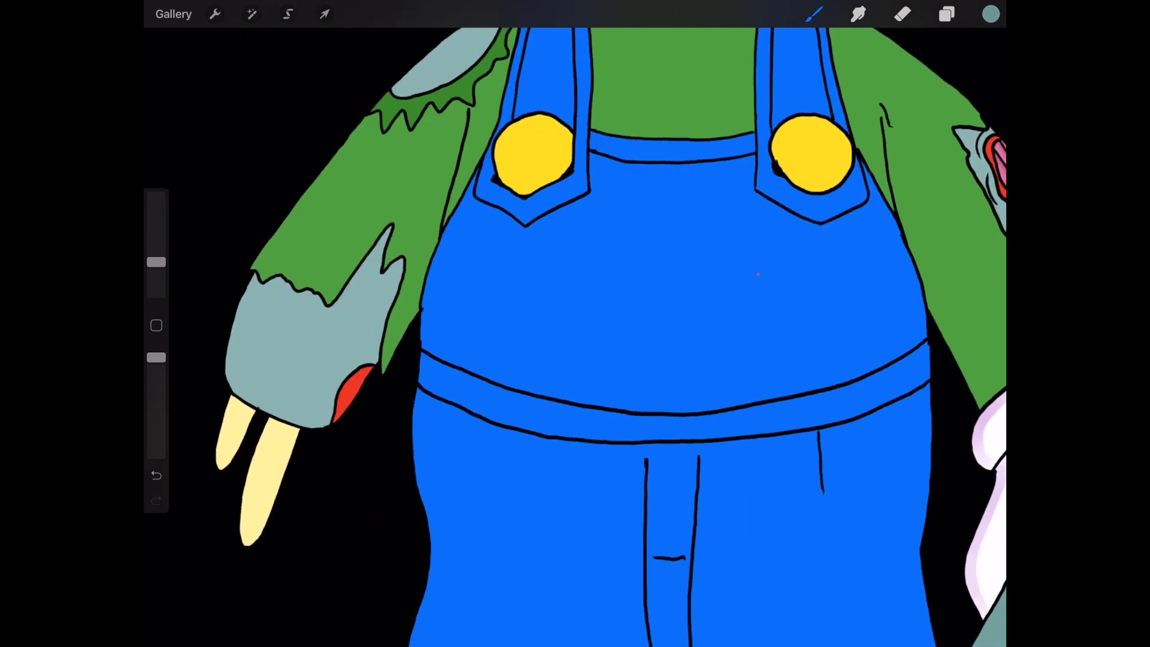
mouse_move(257, 277)
left_mouse_down()
mouse_move(329, 305)
mouse_move(392, 226)
mouse_move(376, 362)
left_mouse_up()
left_click_drag(393, 95, 476, 55)
scroll(575, 324, "down", 3)
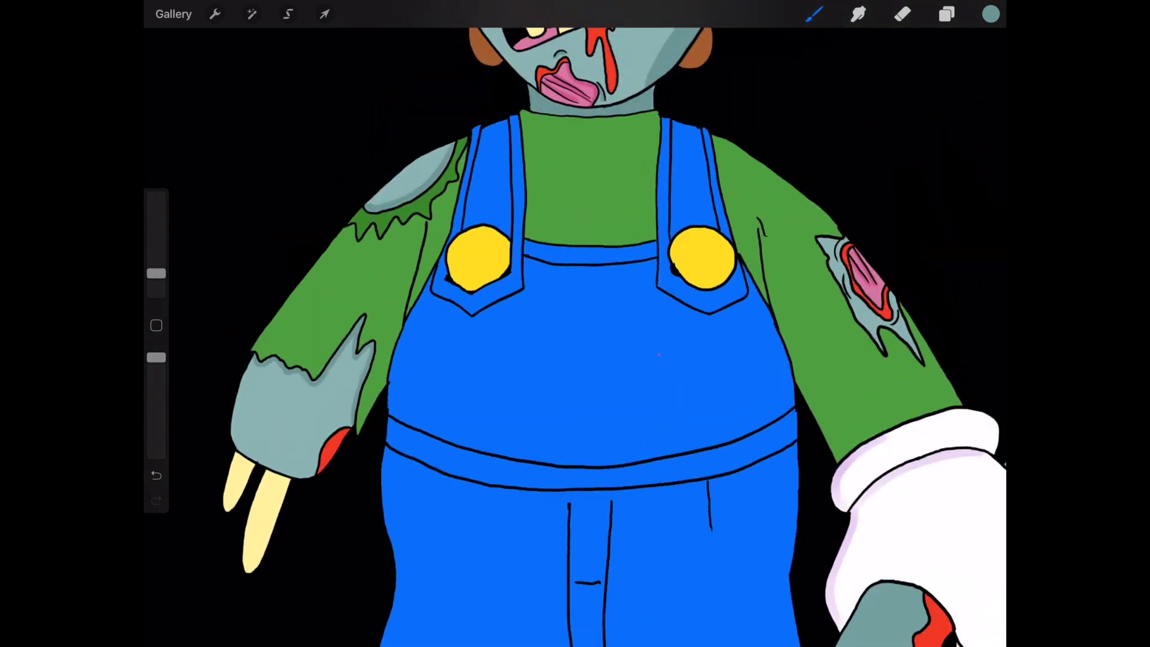
scroll(575, 323, "down", 2)
left_click(991, 14)
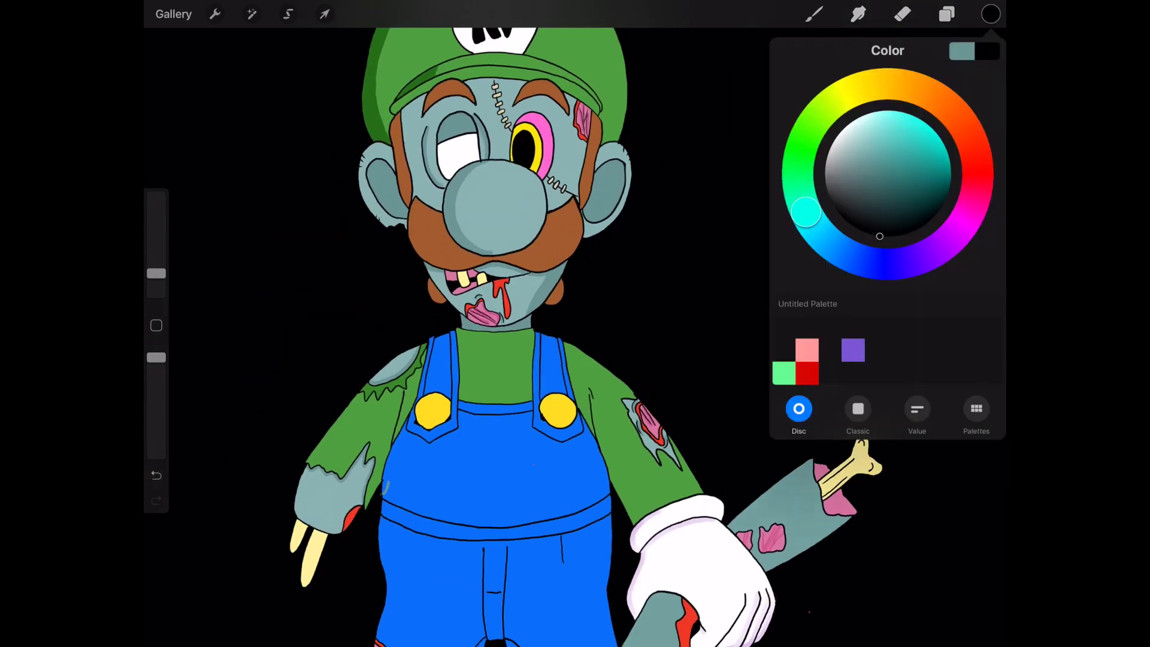
With the Technical Pen, draw black drip outlines on the forehead and left cheek
scroll(575, 323, "up", 5)
left_click(814, 14)
left_click(725, 102)
left_click_drag(377, 109, 383, 147)
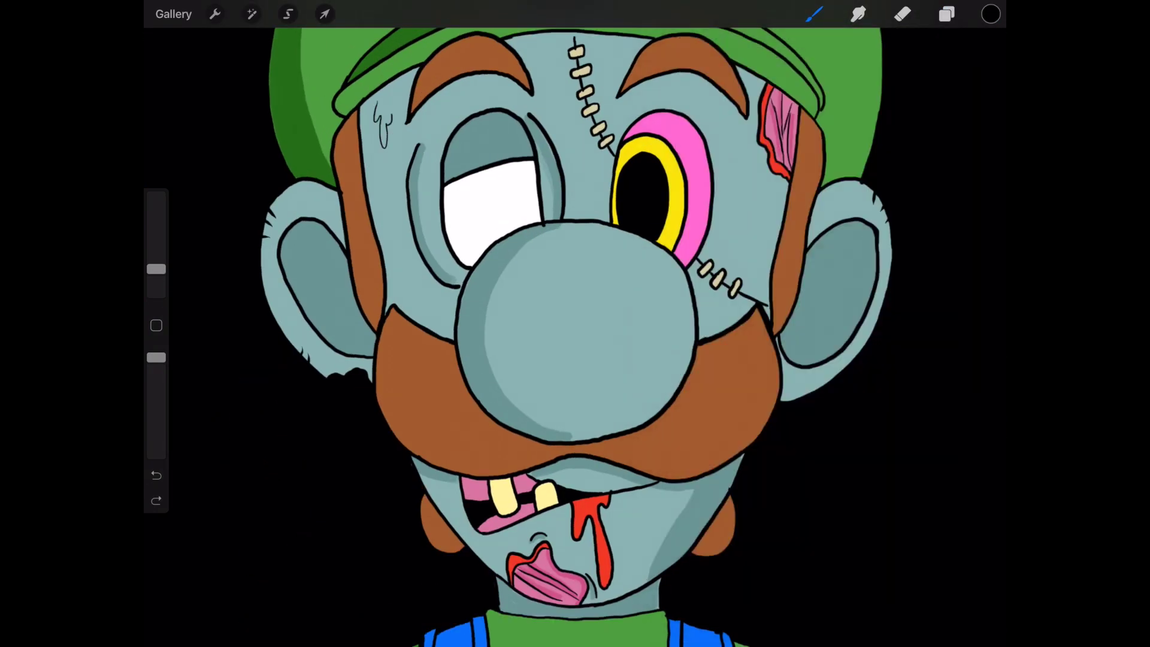
left_click_drag(419, 271, 426, 294)
left_click_drag(397, 218, 389, 262)
left_click_drag(614, 48, 619, 65)
Add drip outlines on the right cheek, beside the pink eye, nose and chin
mouse_move(750, 158)
left_mouse_down()
mouse_move(742, 212)
mouse_move(754, 177)
left_mouse_up()
left_click_drag(708, 103, 725, 139)
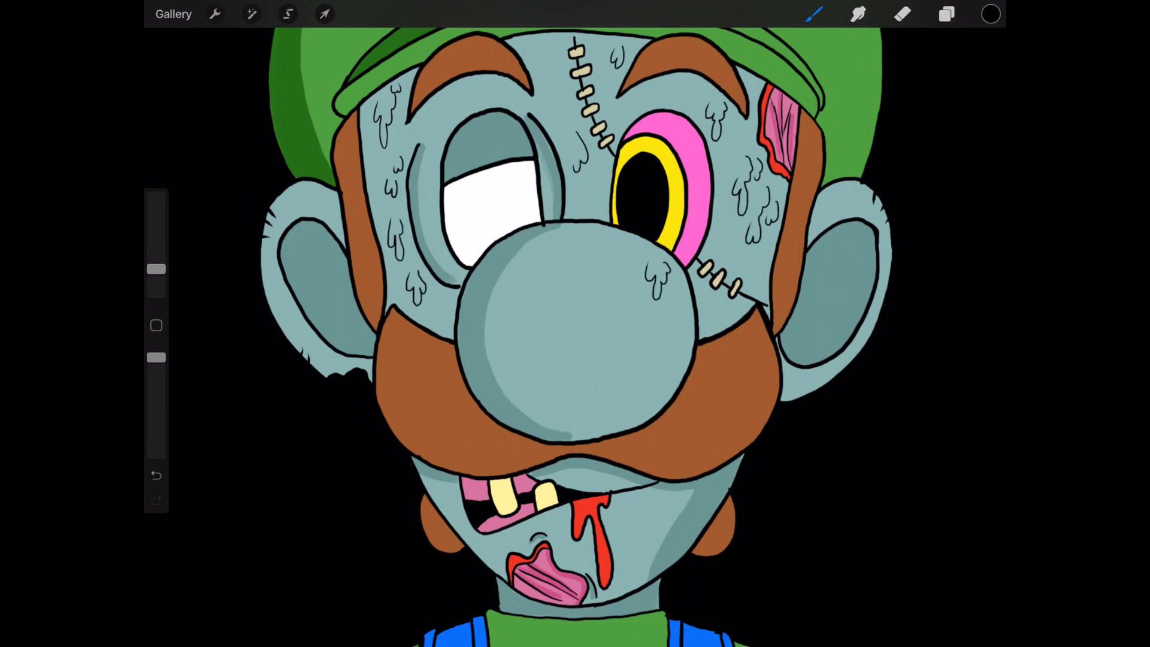
left_click_drag(653, 320, 658, 377)
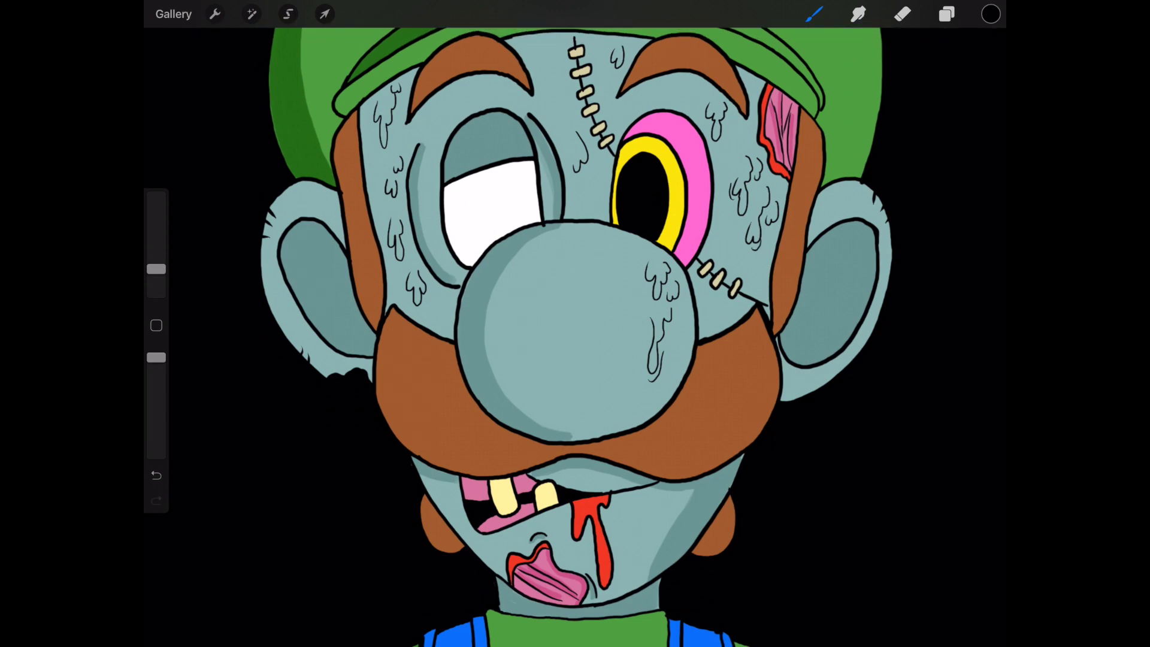
left_click_drag(659, 488, 645, 535)
left_click_drag(665, 492, 648, 539)
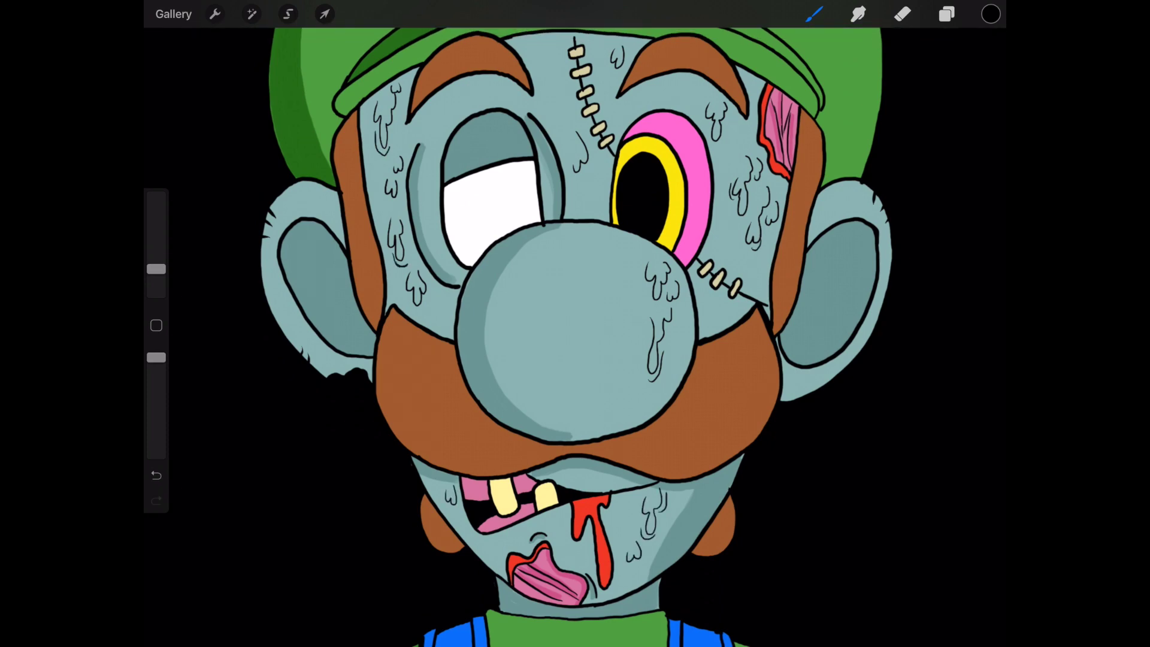
left_click_drag(514, 270, 549, 277)
left_click_drag(509, 346, 532, 349)
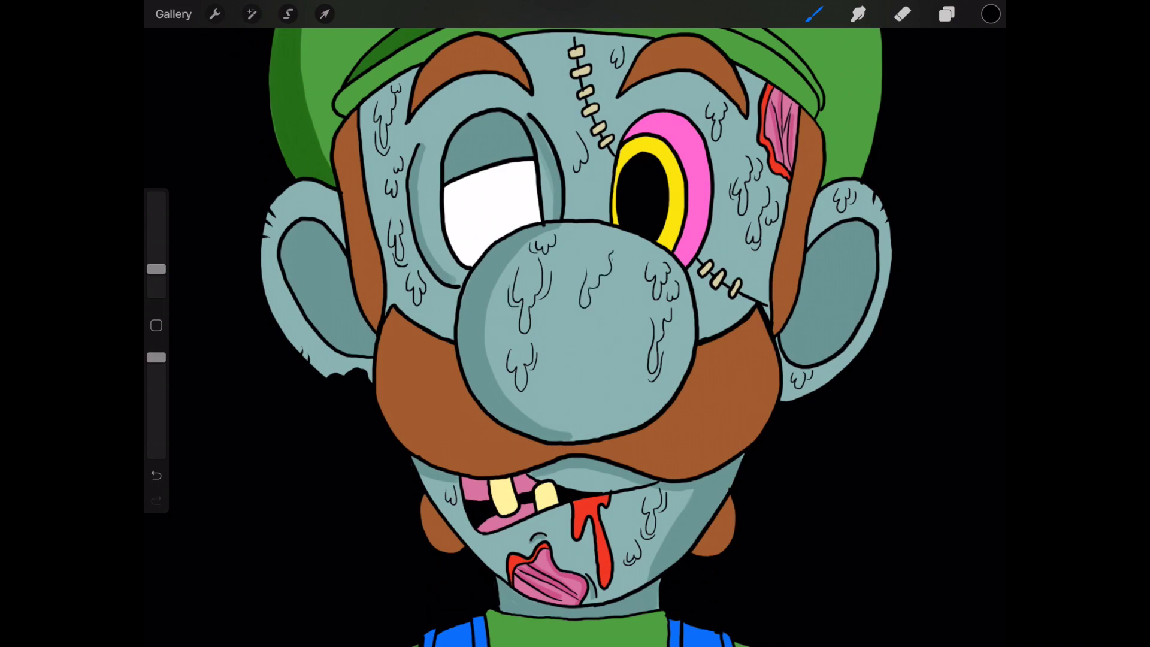
Zoom around the overalls and arms, then sample the overalls' blue
scroll(575, 335, "down", 5)
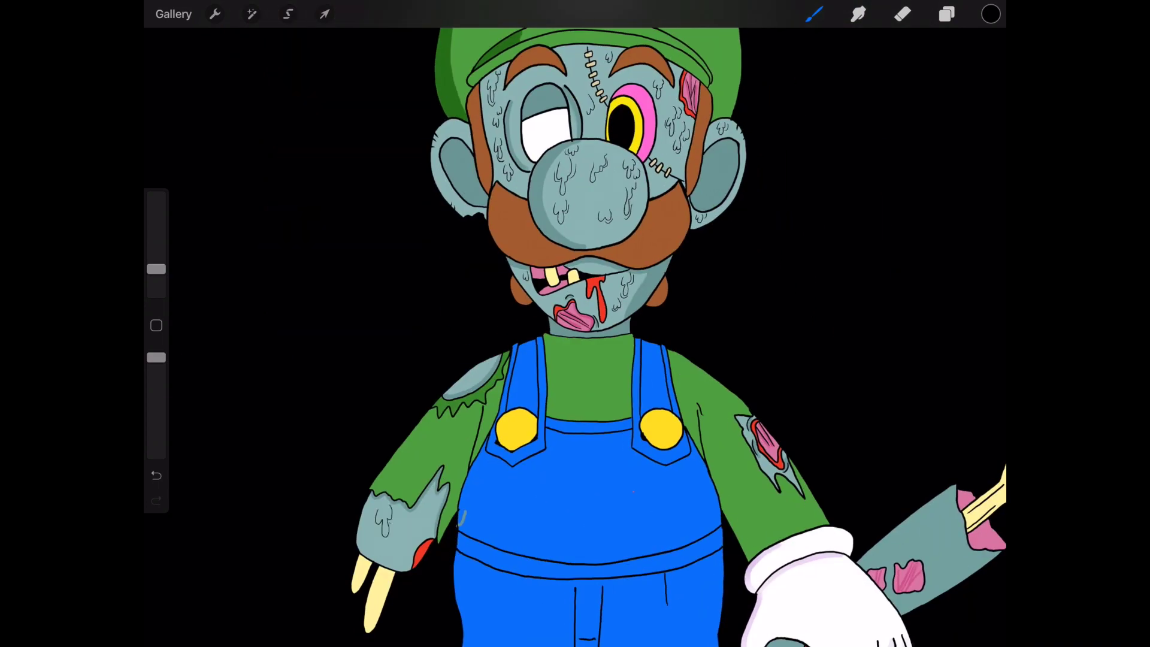
scroll(575, 335, "down", 2)
scroll(575, 336, "down", 2)
scroll(599, 420, "up", 5)
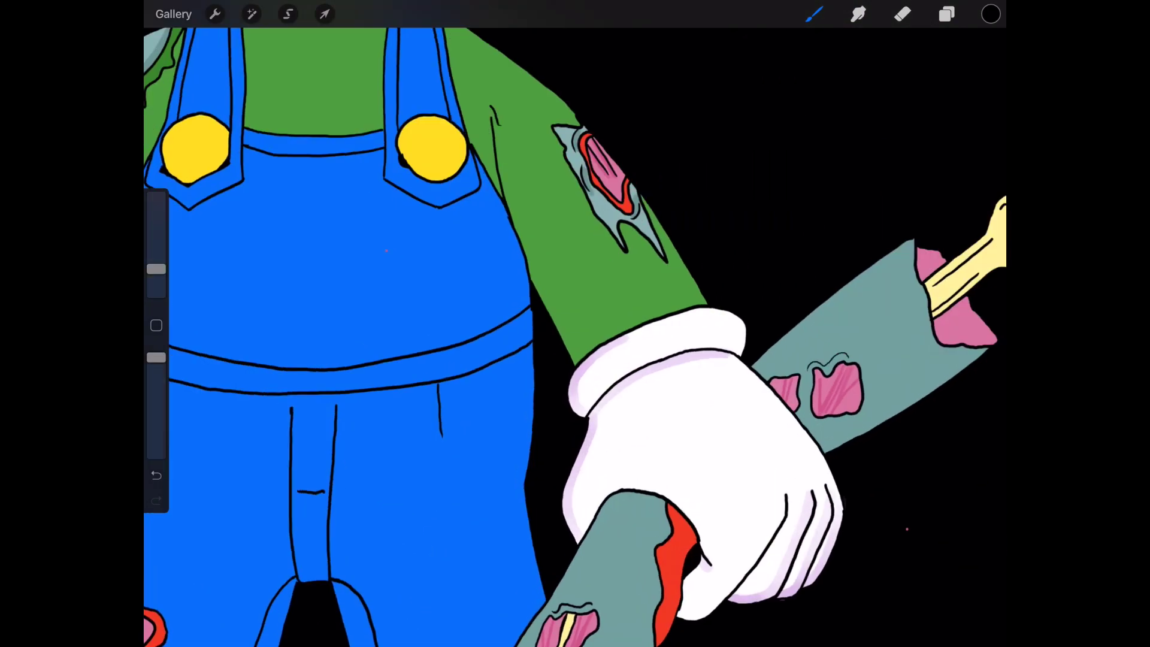
scroll(575, 335, "down", 5)
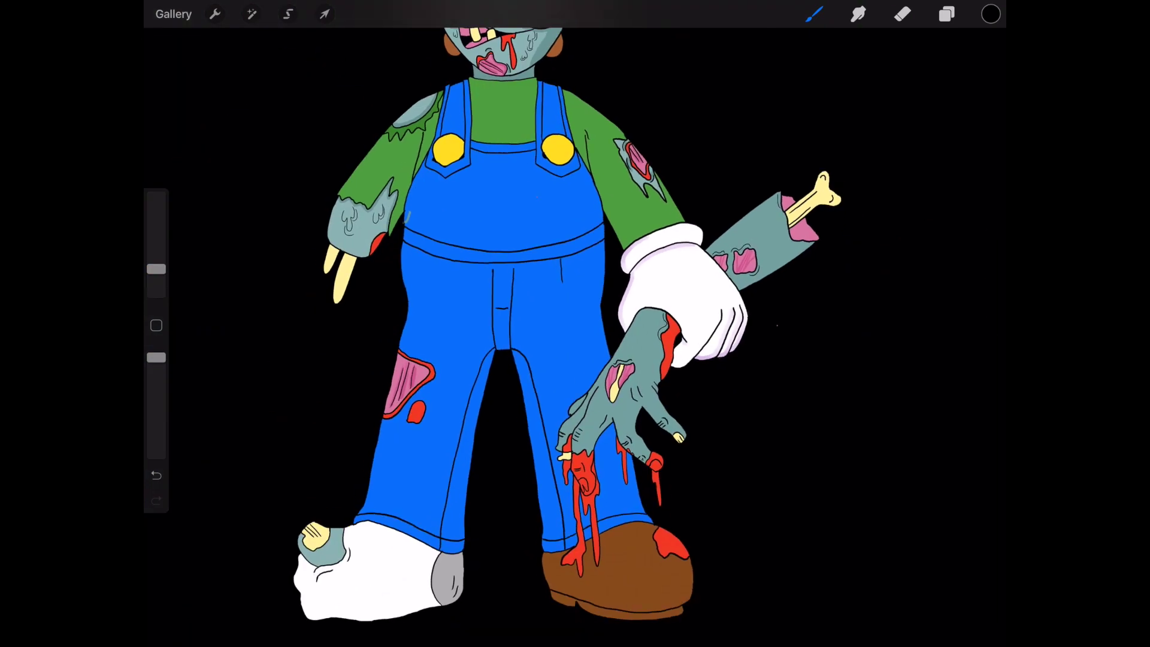
scroll(540, 269, "up", 5)
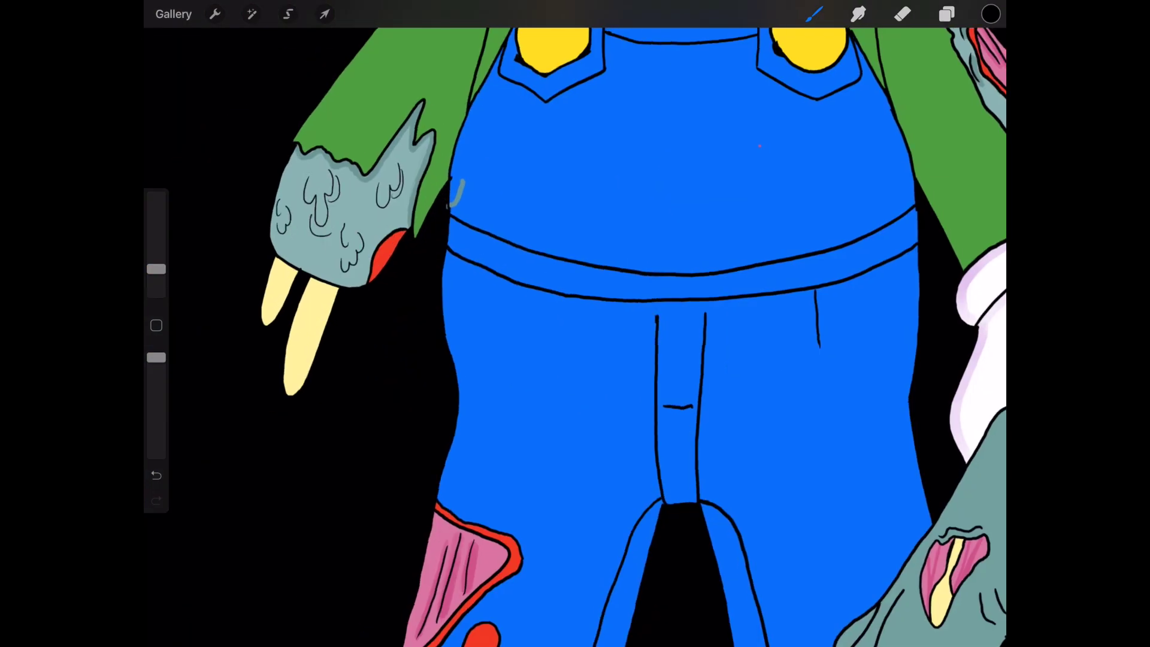
left_click(760, 145)
Choose yellow with a larger brush and shade the right overall button's upper edge
left_click_drag(156, 267, 156, 248)
scroll(576, 335, "down", 3)
left_click(990, 13)
left_click(899, 140)
left_click(991, 14)
left_click_drag(156, 248, 156, 227)
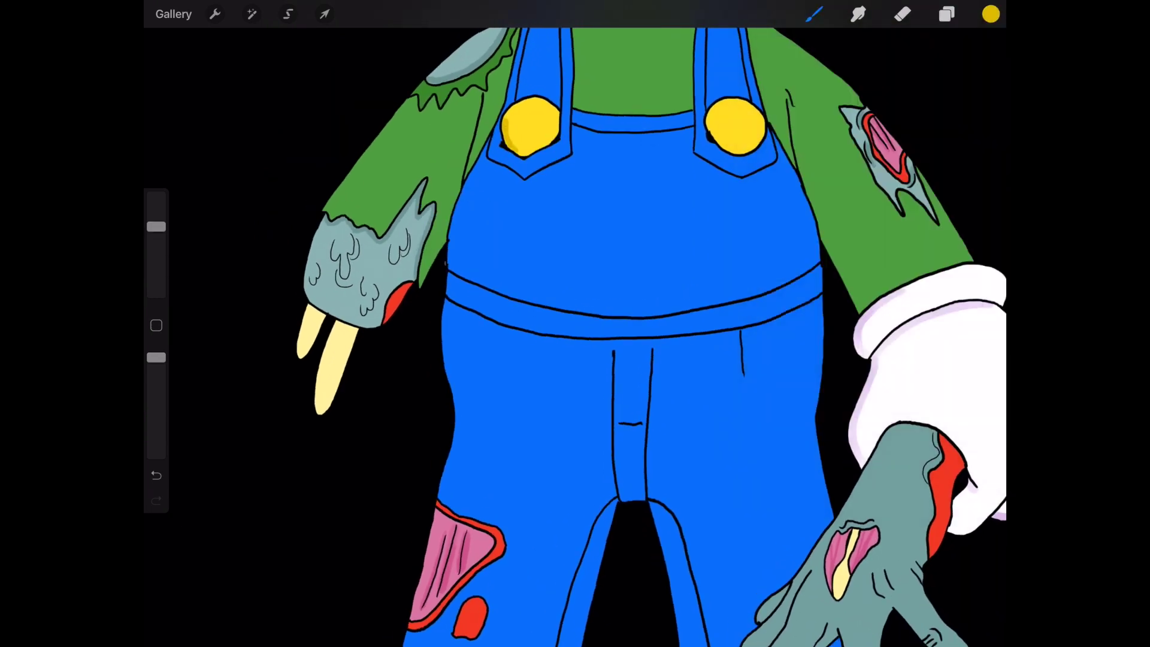
left_click_drag(725, 102, 758, 149)
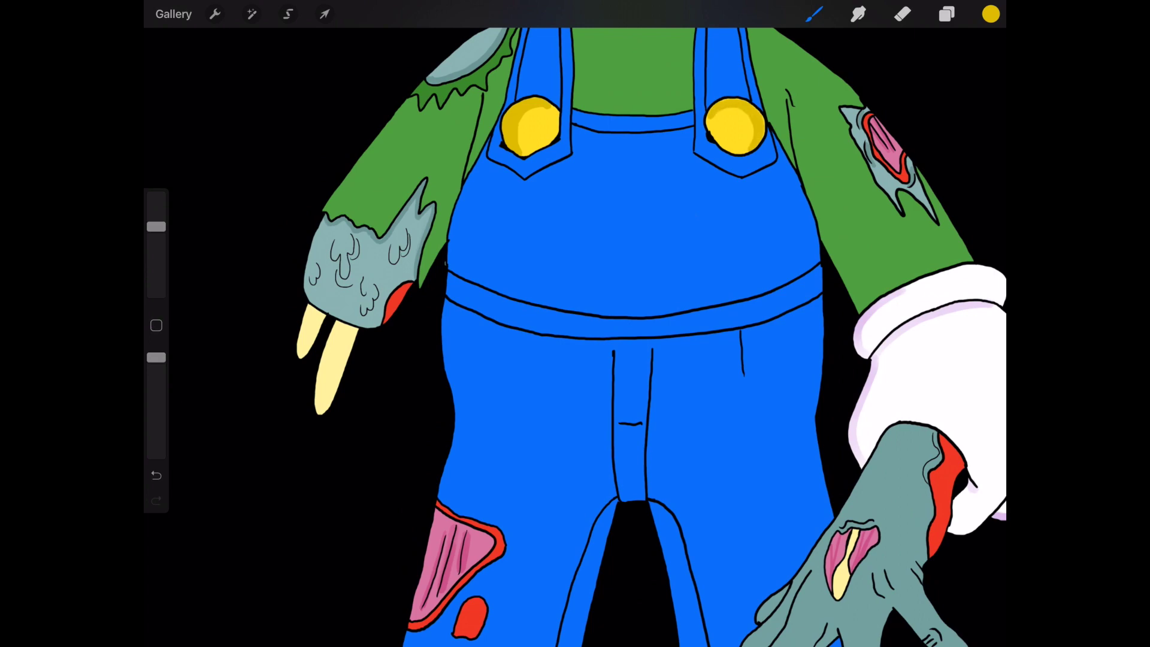
Sample the grey-teal skin colour and undo the last action
scroll(575, 323, "down", 5)
left_click(523, 138)
scroll(419, 300, "up", 5)
key("ctrl+z")
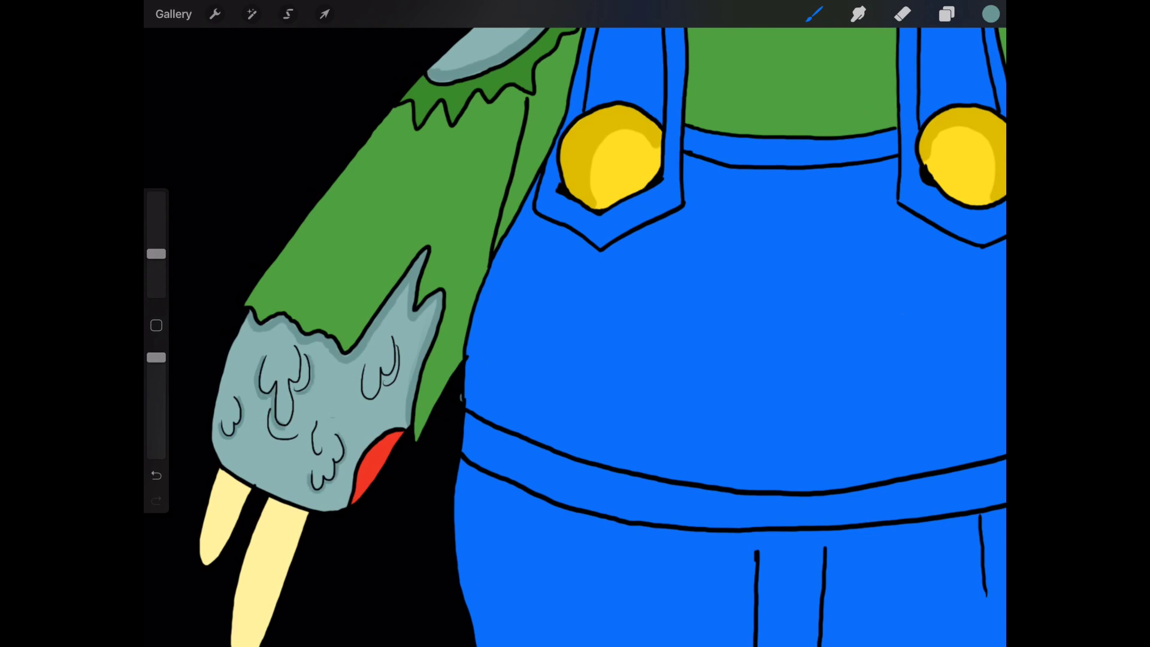
scroll(575, 324, "down", 2)
scroll(575, 323, "up", 5)
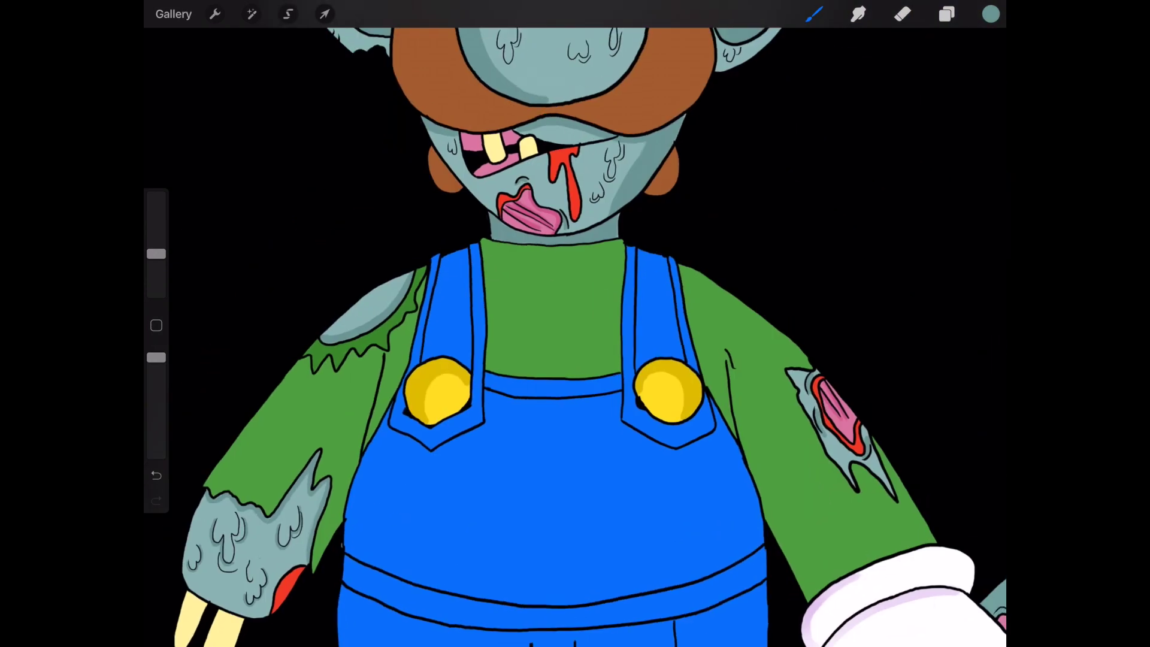
scroll(575, 323, "up", 5)
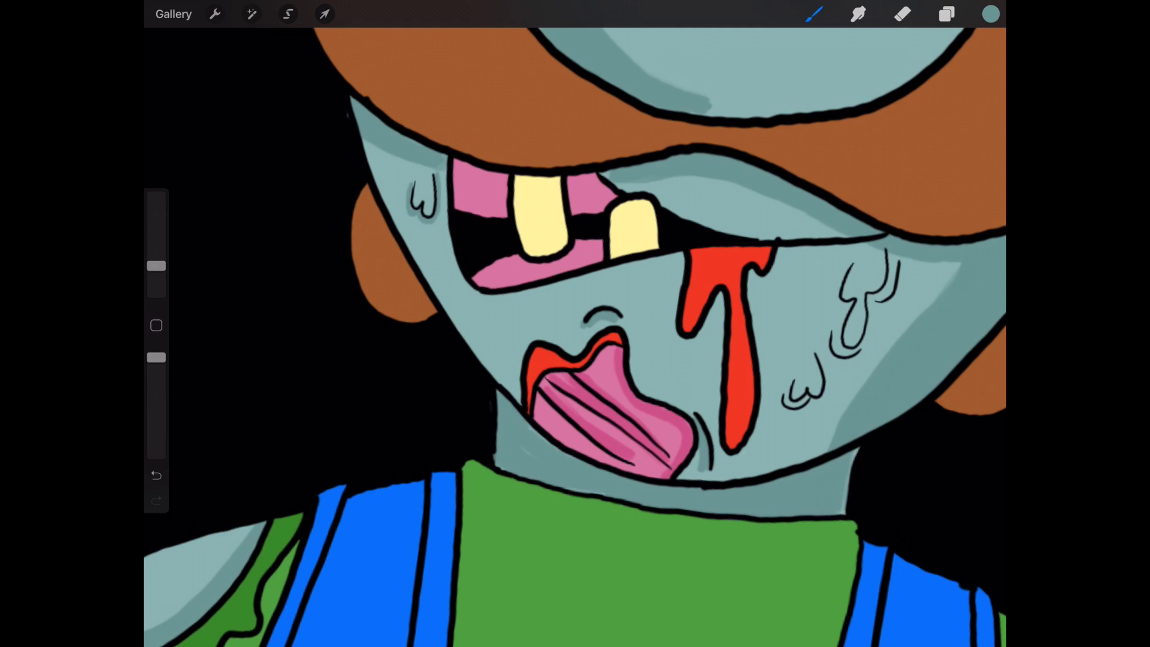
scroll(575, 324, "down", 2)
scroll(575, 323, "up", 3)
scroll(575, 324, "up", 3)
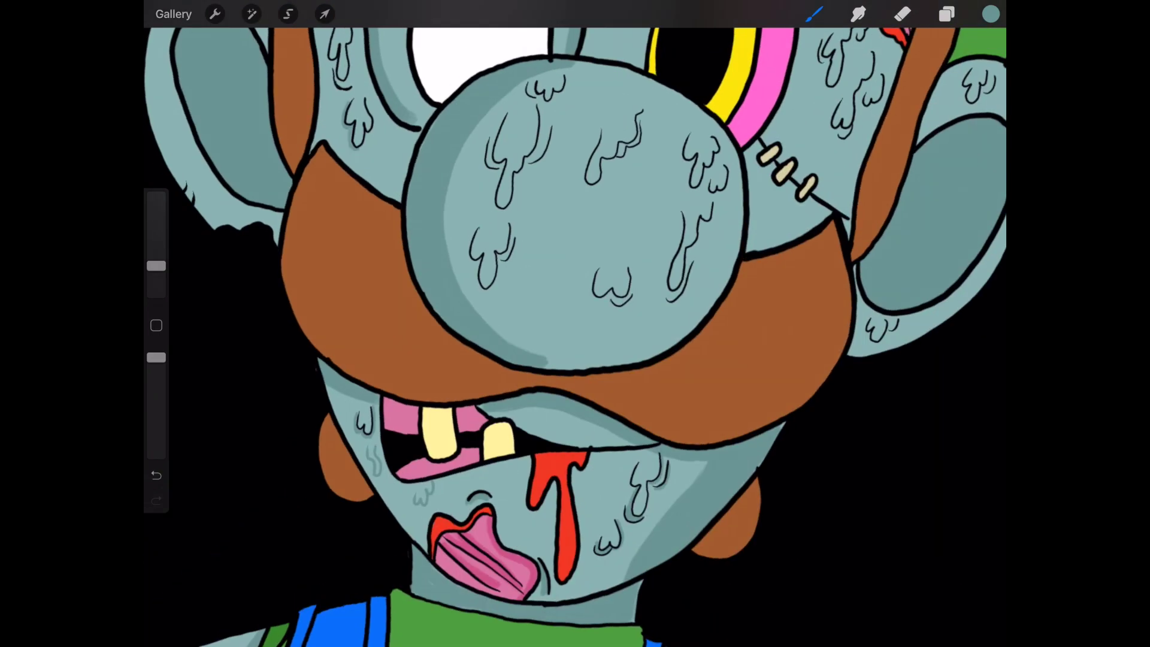
Shade darker teal alongside the drips on the nose
left_click_drag(156, 266, 156, 244)
left_click_drag(493, 137, 497, 206)
left_click_drag(685, 133, 689, 192)
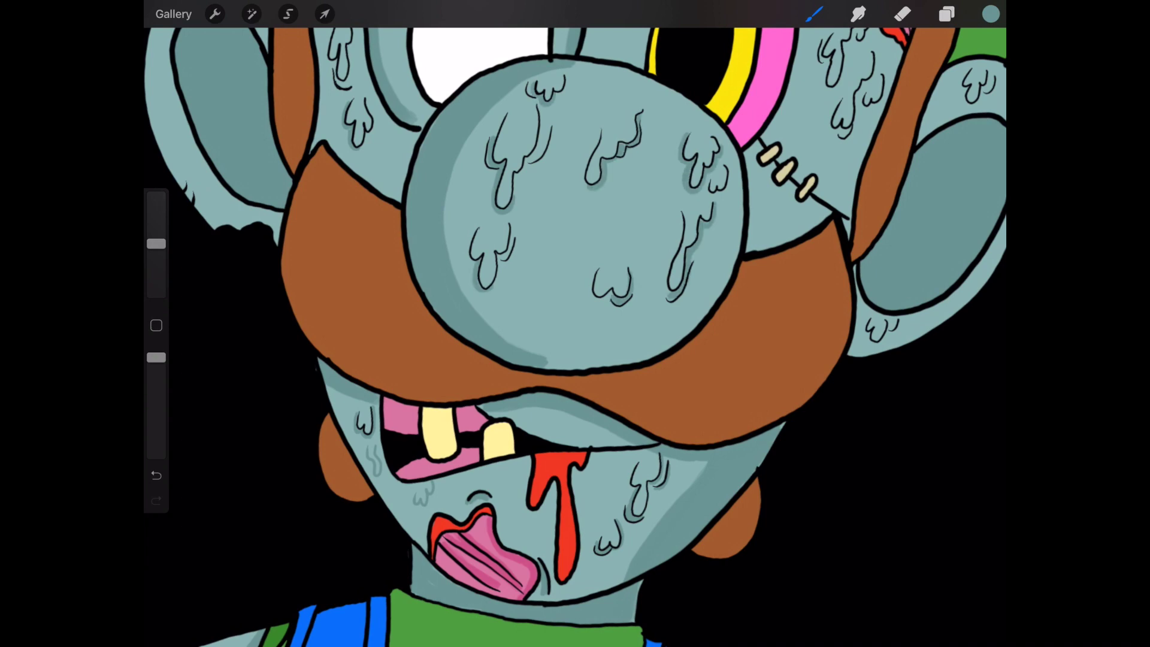
left_click_drag(503, 228, 507, 286)
scroll(576, 324, "down", 2)
scroll(575, 324, "down", 1)
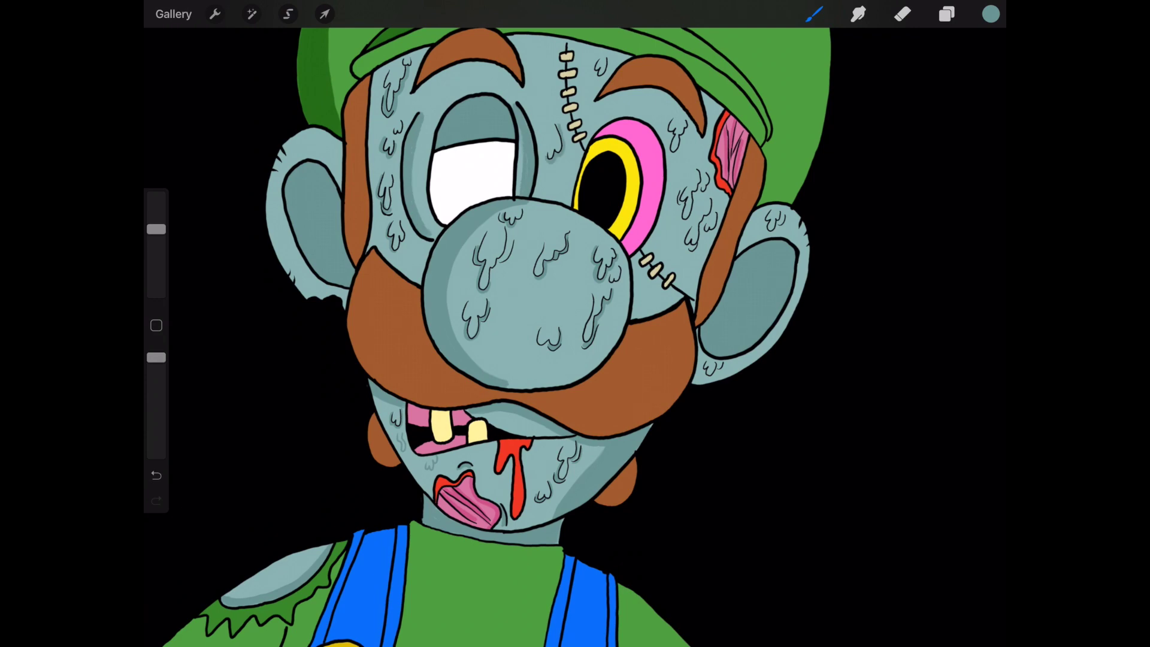
scroll(575, 324, "down", 1)
scroll(576, 324, "down", 1)
left_click_drag(156, 229, 156, 266)
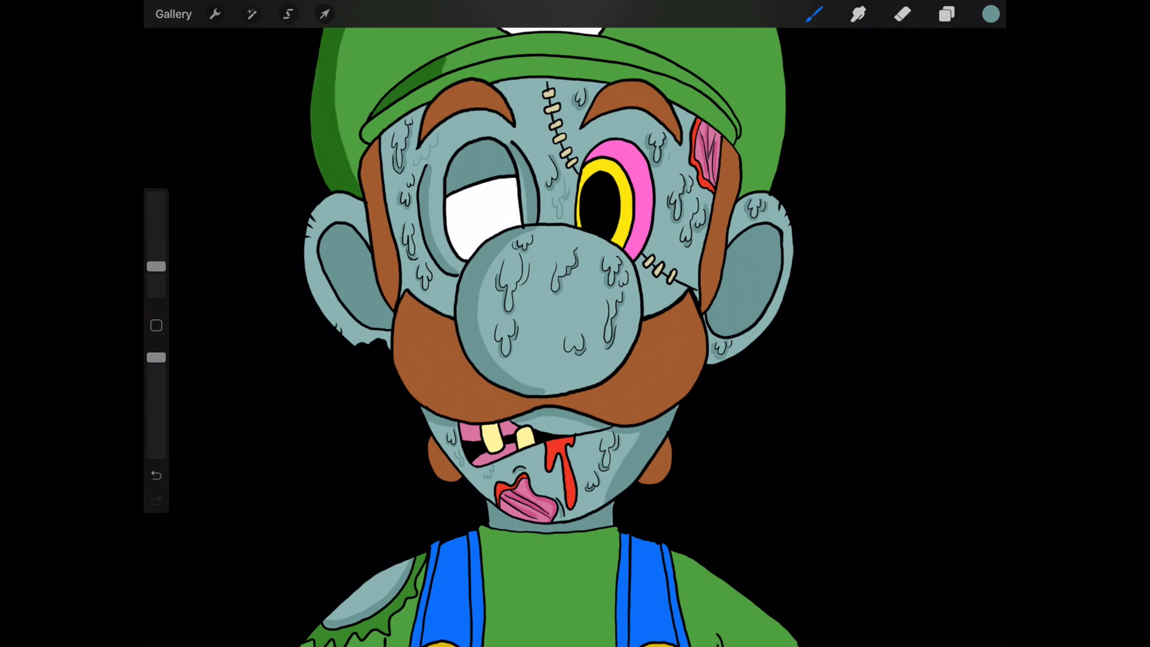
Pick a darker brown and a slightly larger Round Brush for shading
left_click(991, 14)
left_click_drag(917, 179, 917, 168)
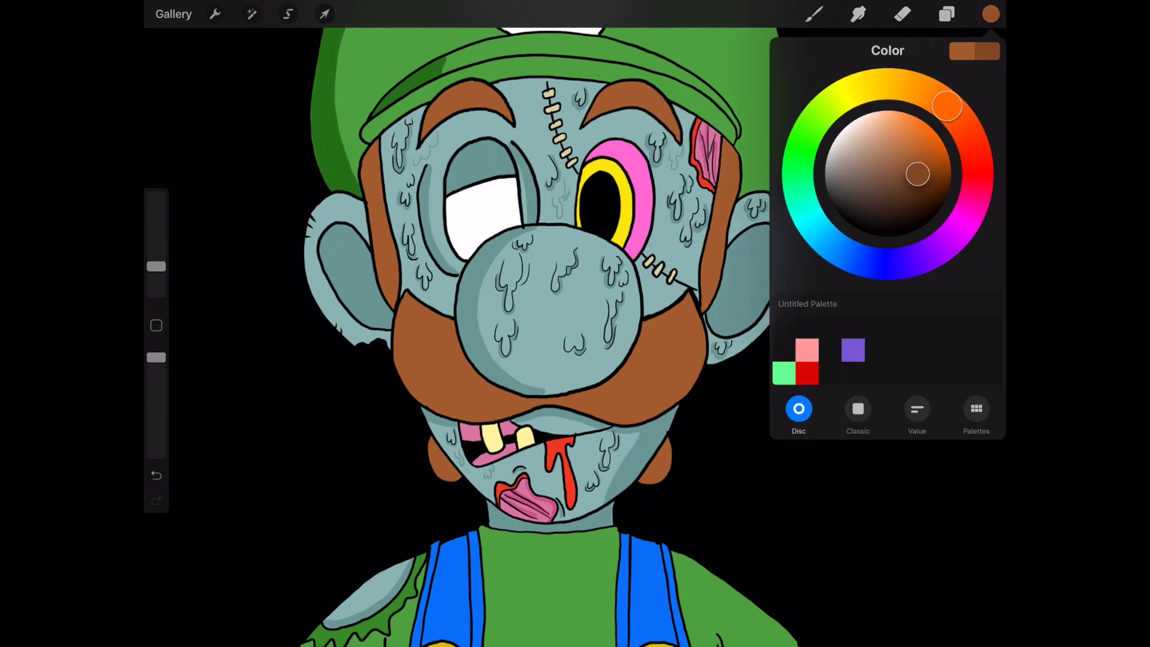
left_click(991, 14)
left_click_drag(156, 267, 156, 261)
left_click(814, 13)
left_click(866, 90)
Shade the moustache and both sideburns in dark brown
left_click_drag(455, 324, 455, 354)
left_click_drag(492, 395, 623, 370)
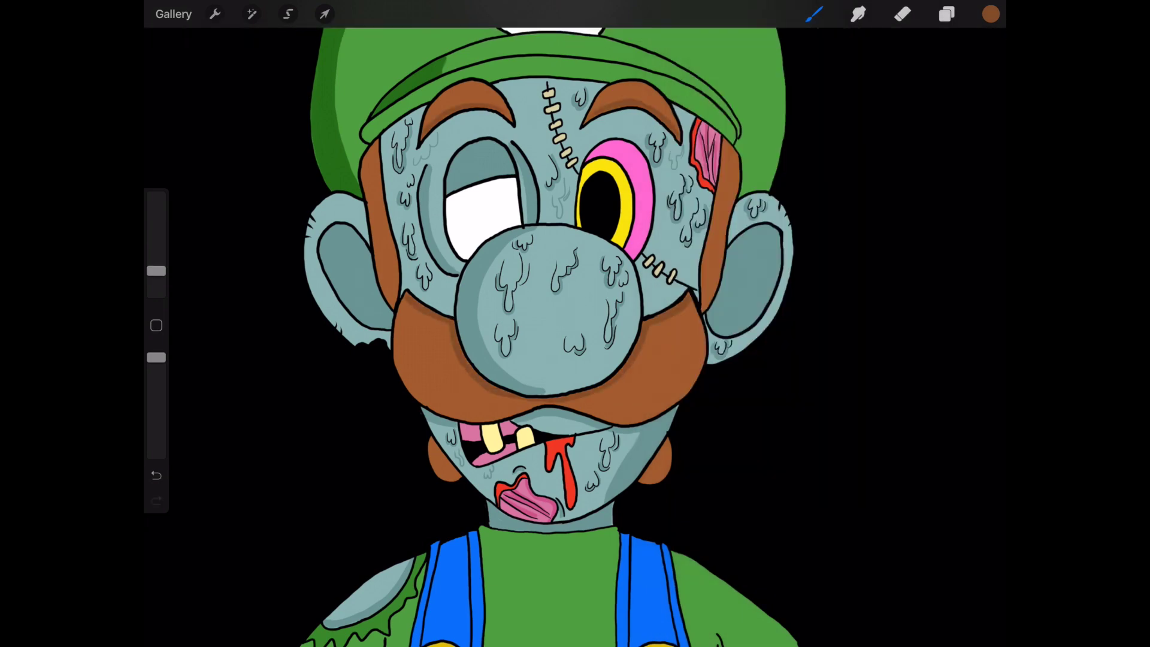
left_click_drag(376, 145, 387, 233)
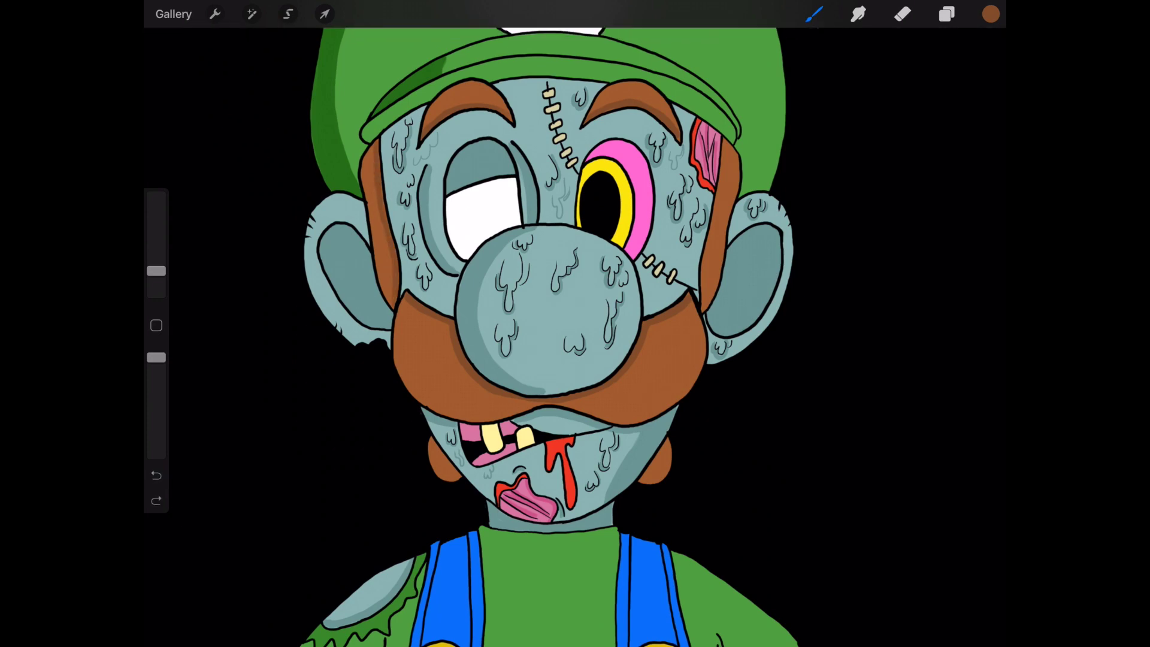
left_click_drag(708, 311, 723, 156)
Sample the hat's green and draw a freehand selection around the hat brim
left_click(727, 145)
left_click(947, 14)
left_click(813, 14)
scroll(575, 323, "up", 5)
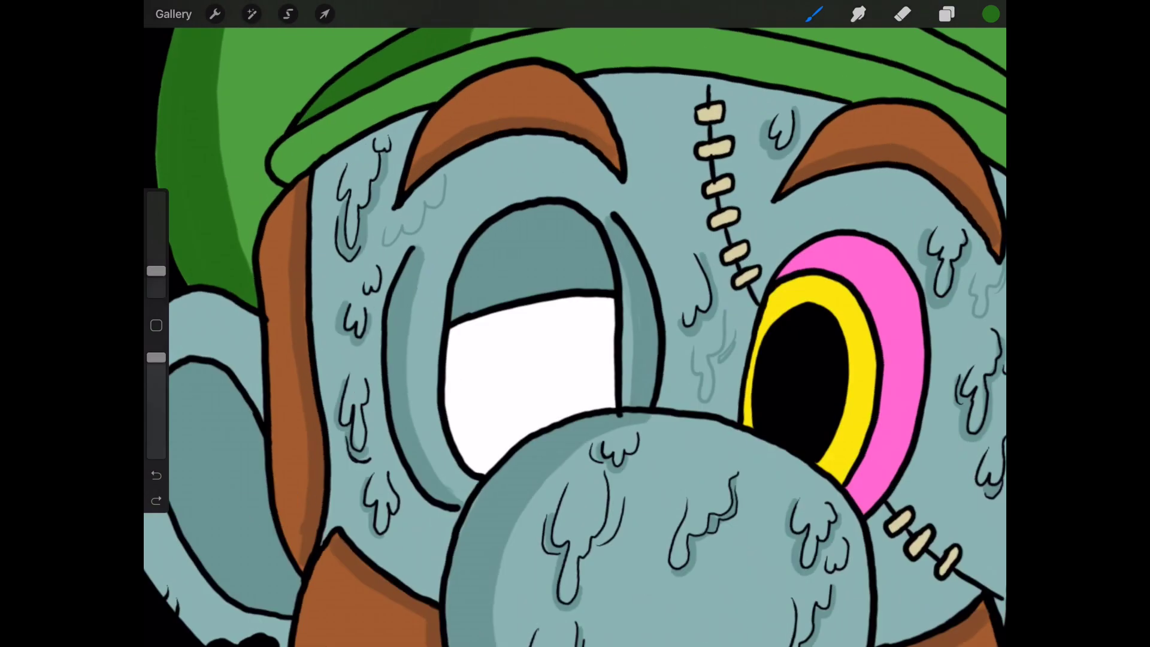
left_click(288, 13)
mouse_move(297, 220)
left_mouse_down()
mouse_move(442, 173)
mouse_move(880, 277)
left_mouse_up()
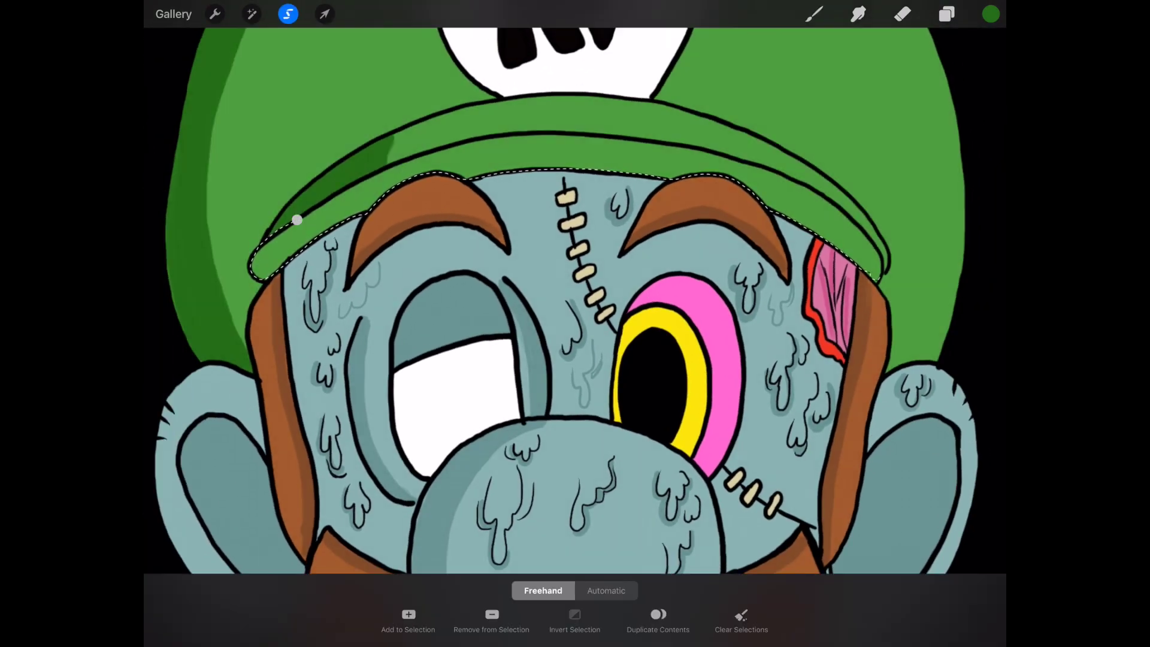
Darken the selected hat brim with a deeper green
left_click(991, 14)
left_click(947, 14)
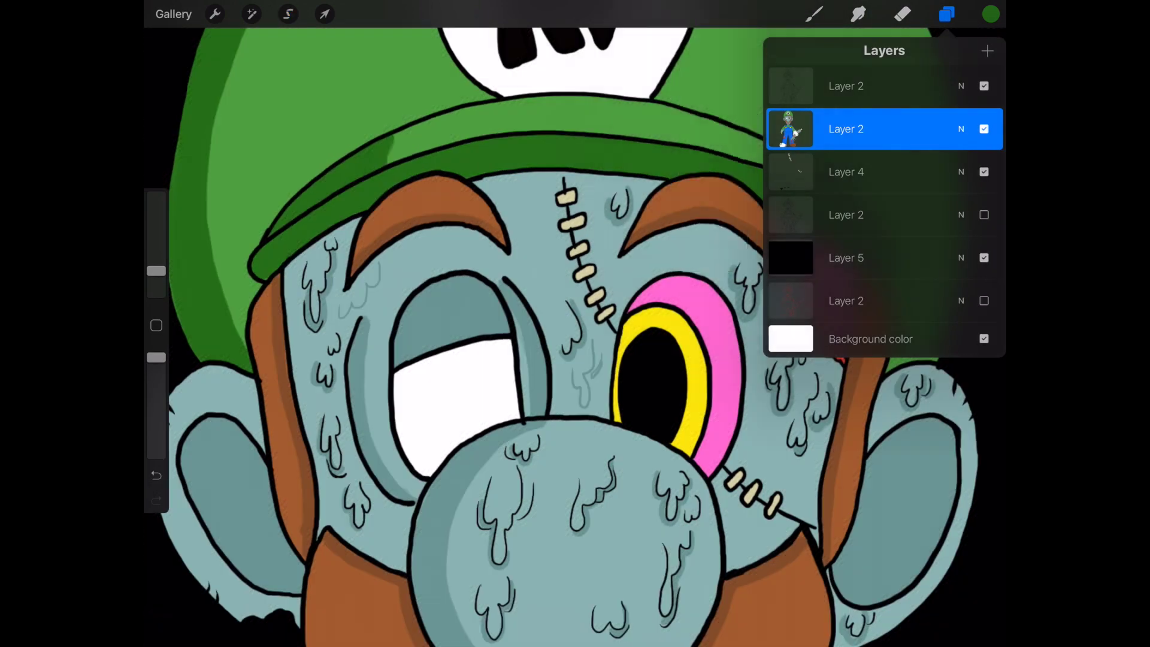
left_click(814, 13)
Brush grey shading into the eye white and along the hat emblem's edges
left_click(990, 13)
left_click_drag(508, 342, 508, 412)
left_click_drag(397, 372, 497, 345)
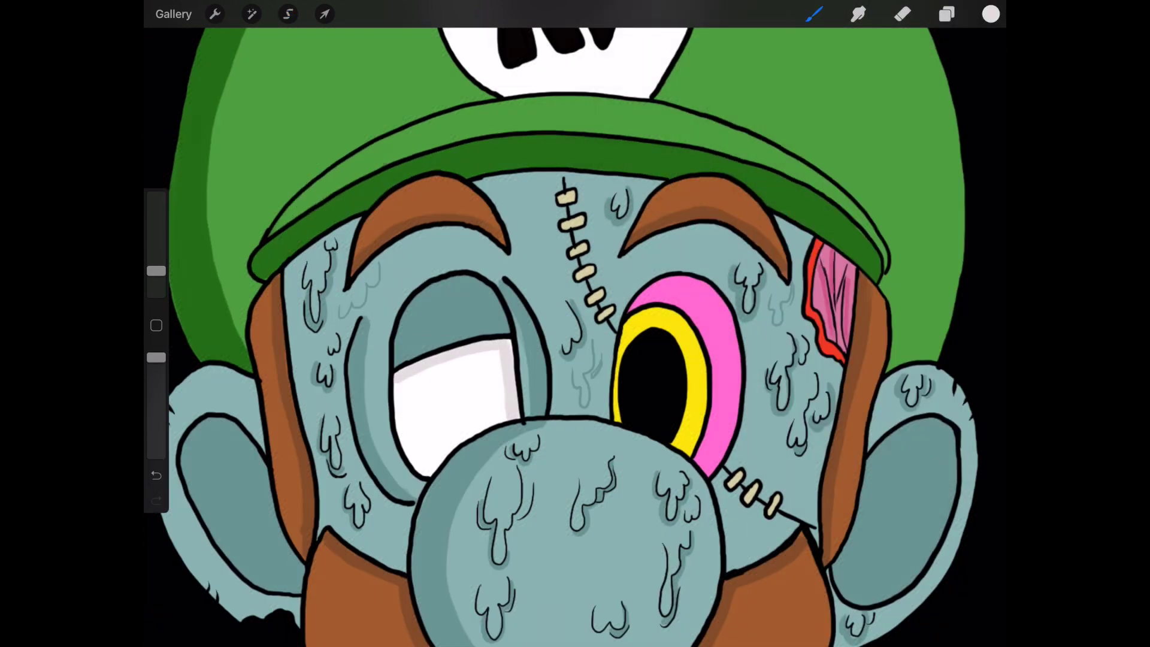
scroll(576, 324, "down", 5)
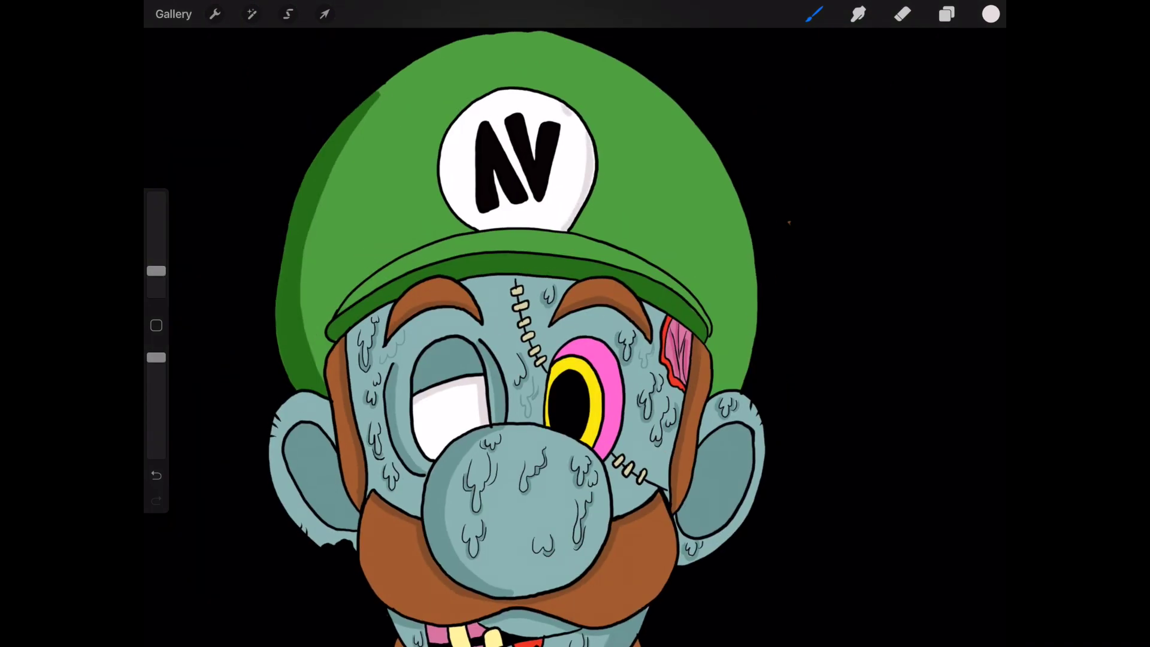
left_click_drag(574, 105, 568, 228)
mouse_move(487, 99)
left_mouse_down()
mouse_move(555, 105)
mouse_move(578, 179)
left_mouse_up()
Dot two pure white highlights into the yellow eye
left_click(991, 14)
left_click(847, 133)
left_click(991, 13)
left_click(566, 391)
left_click(577, 401)
scroll(575, 324, "down", 5)
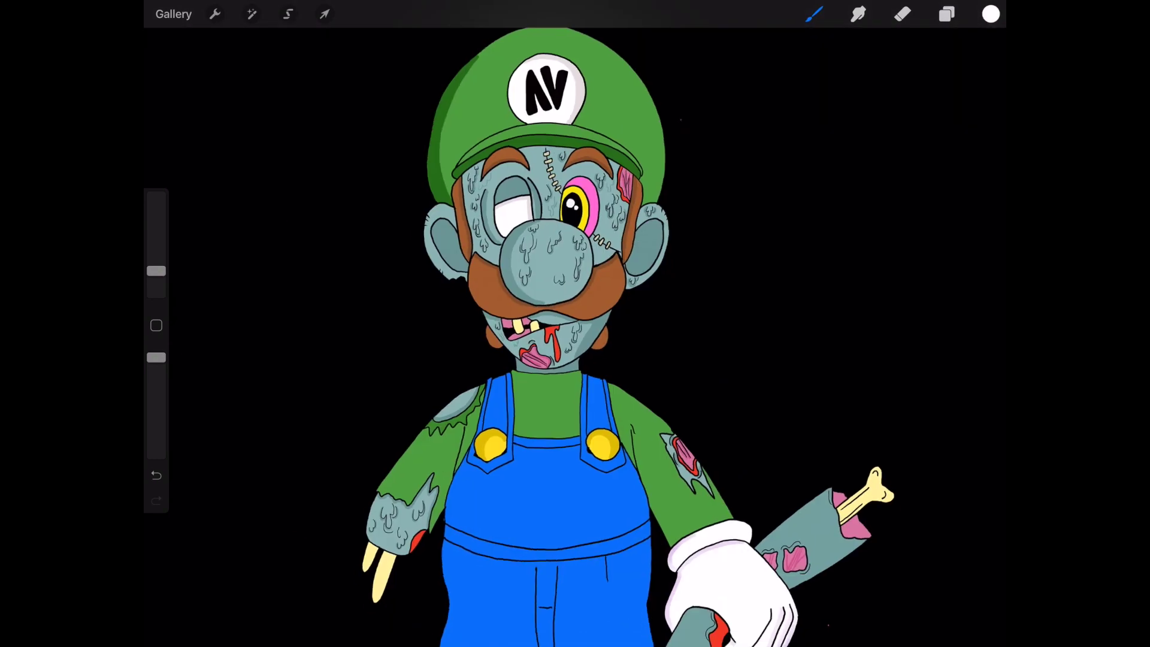
Sample the shirt's green as the paint colour and enlarge the brush
left_click(991, 14)
left_click_drag(976, 174, 934, 102)
left_click(575, 402)
left_click_drag(575, 402, 500, 148)
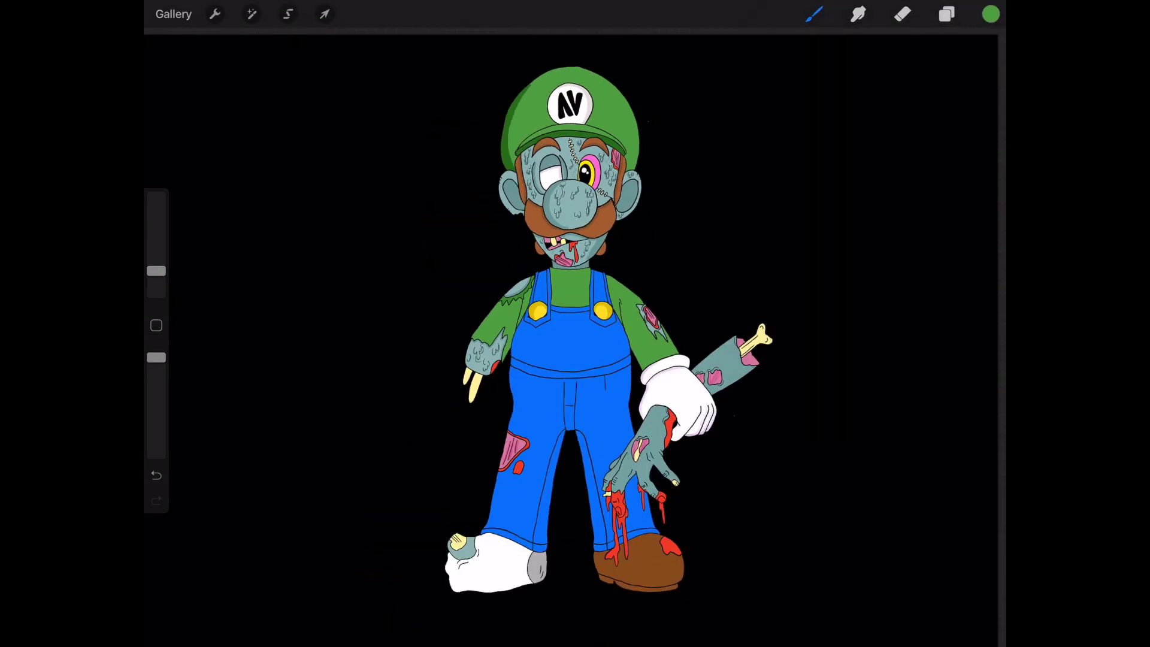
scroll(599, 300, "up", 5)
left_click(947, 13)
left_click(479, 275)
Shade both sleeves and the collar area dark green beside the overall straps
left_click_drag(518, 276, 508, 333)
left_click_drag(527, 284, 516, 313)
left_click_drag(536, 248, 530, 280)
left_click_drag(156, 271, 156, 257)
mouse_move(589, 194)
left_mouse_down()
mouse_move(592, 280)
mouse_move(676, 280)
mouse_move(678, 195)
left_mouse_up()
left_click_drag(755, 275, 815, 439)
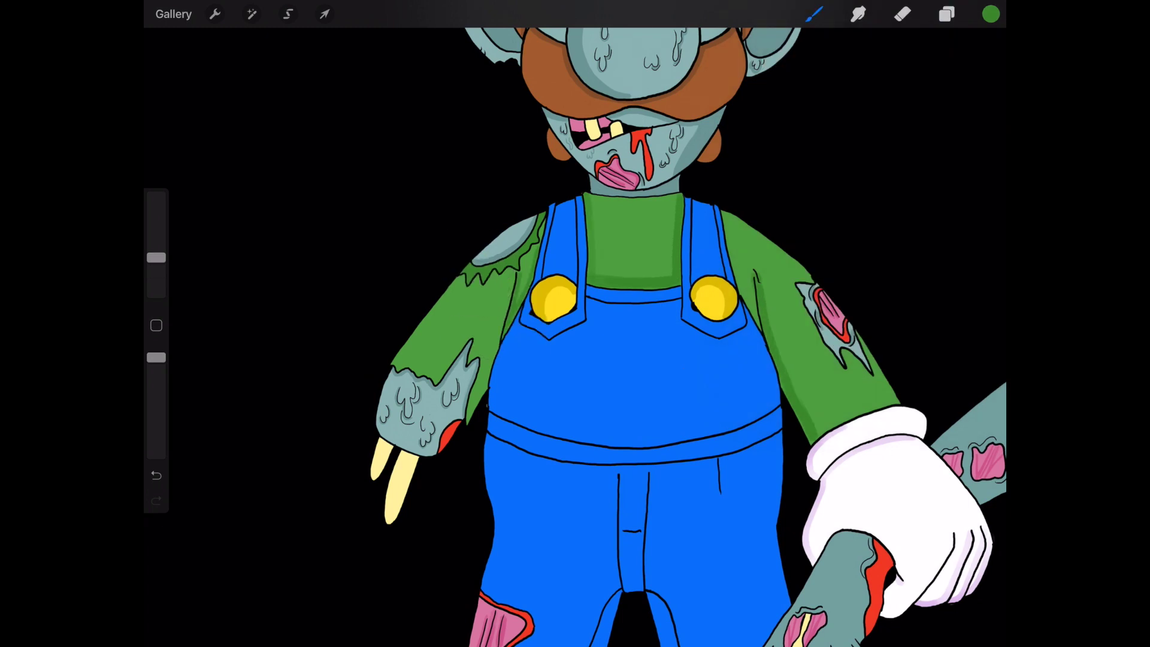
left_click_drag(157, 257, 156, 269)
left_click_drag(470, 419, 498, 337)
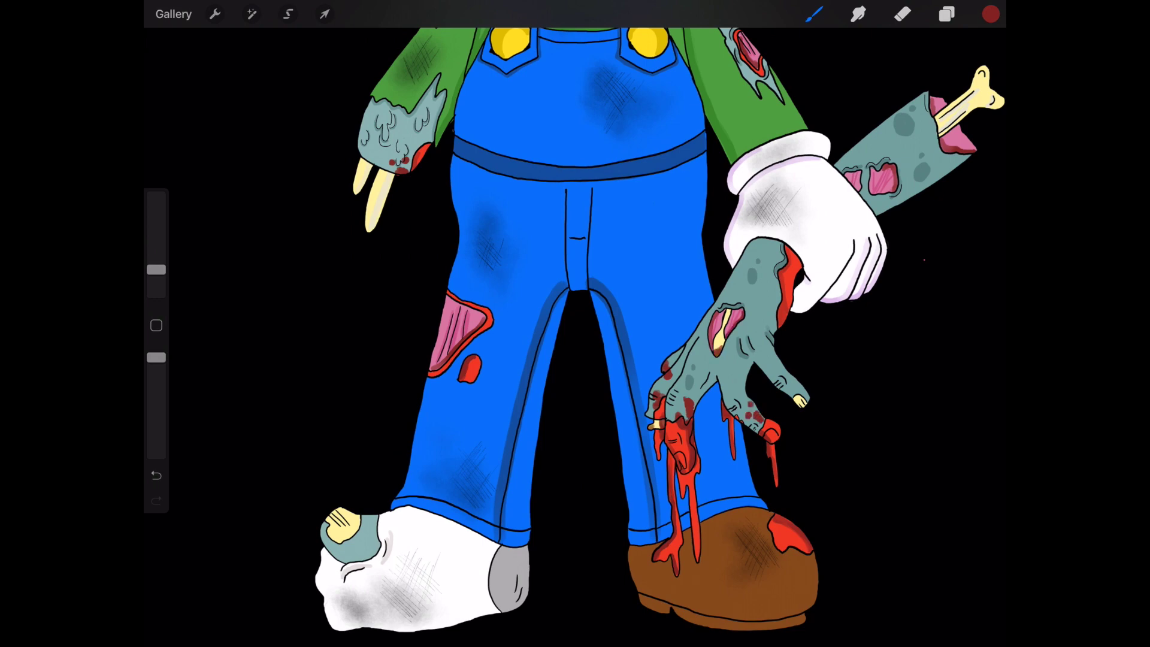
Switch the paint colour to near-white and shrink the brush size
left_click(991, 14)
left_click(804, 344)
left_click(991, 14)
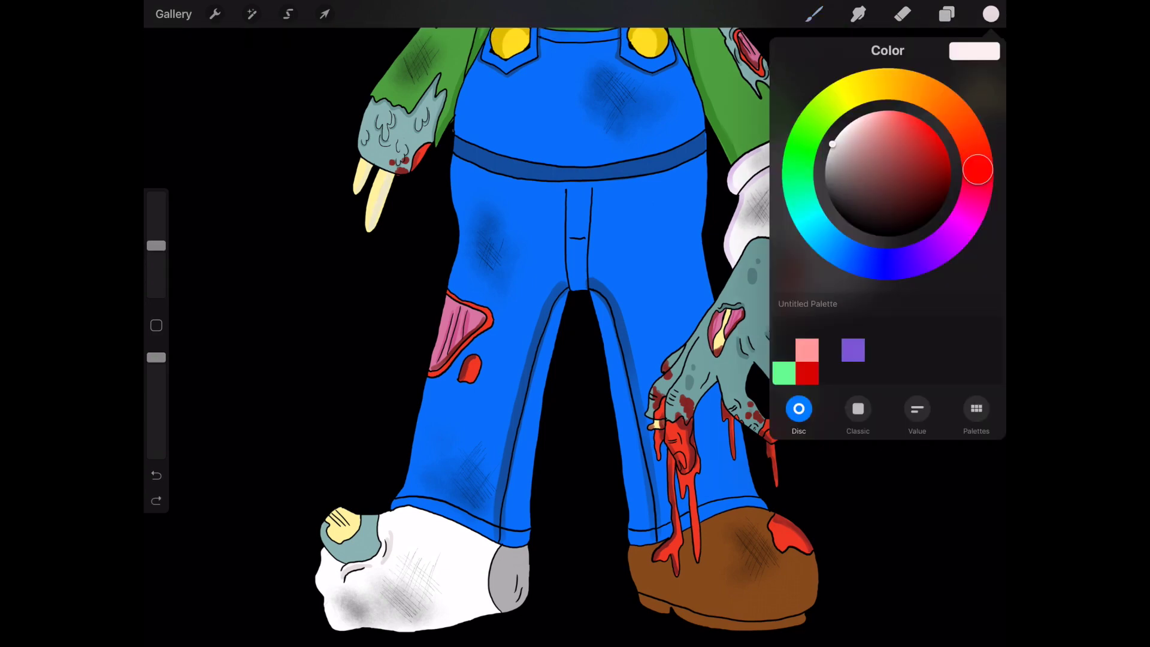
left_click_drag(156, 269, 156, 286)
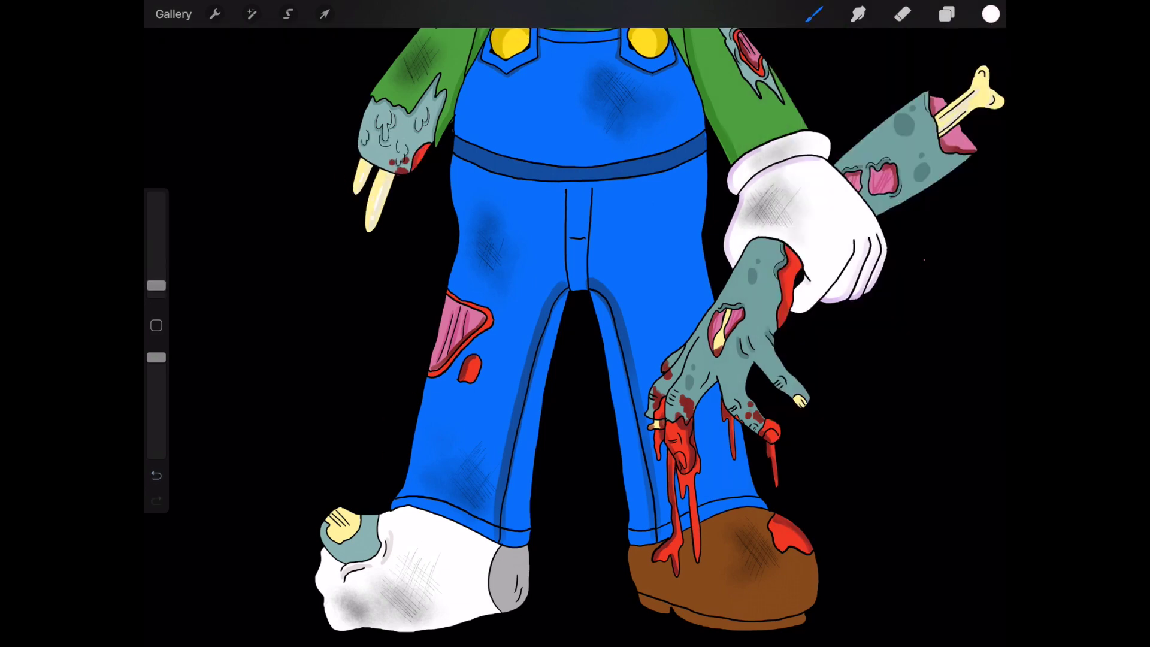